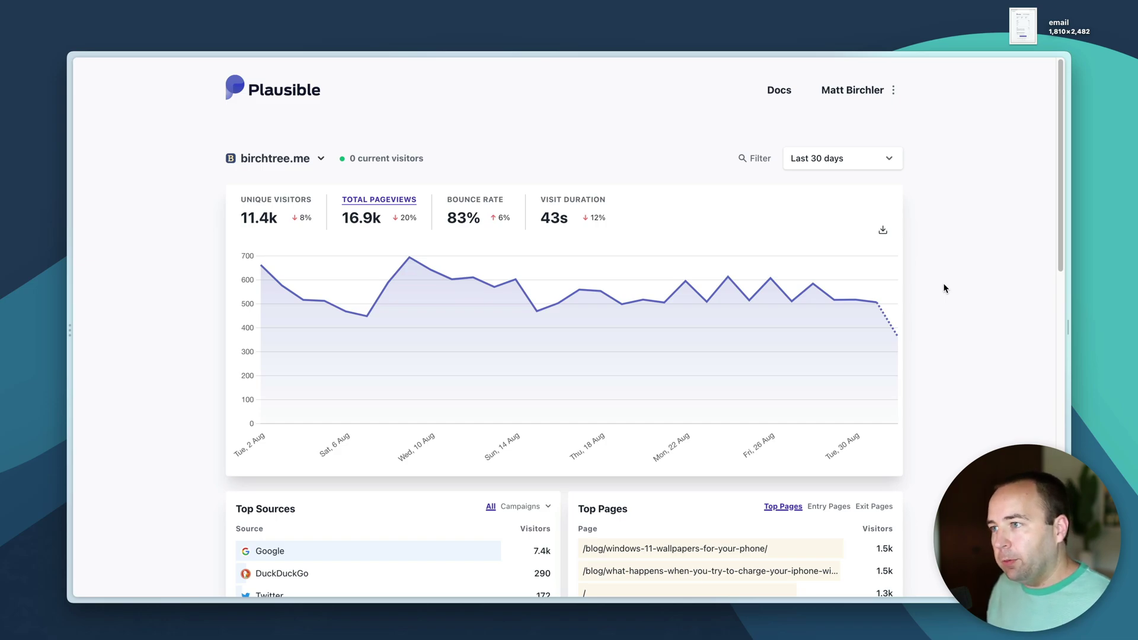
- Chart unique visitors, pageviews, bounce rate and visit duration in turn, ending on total pageviews
click(943, 284)
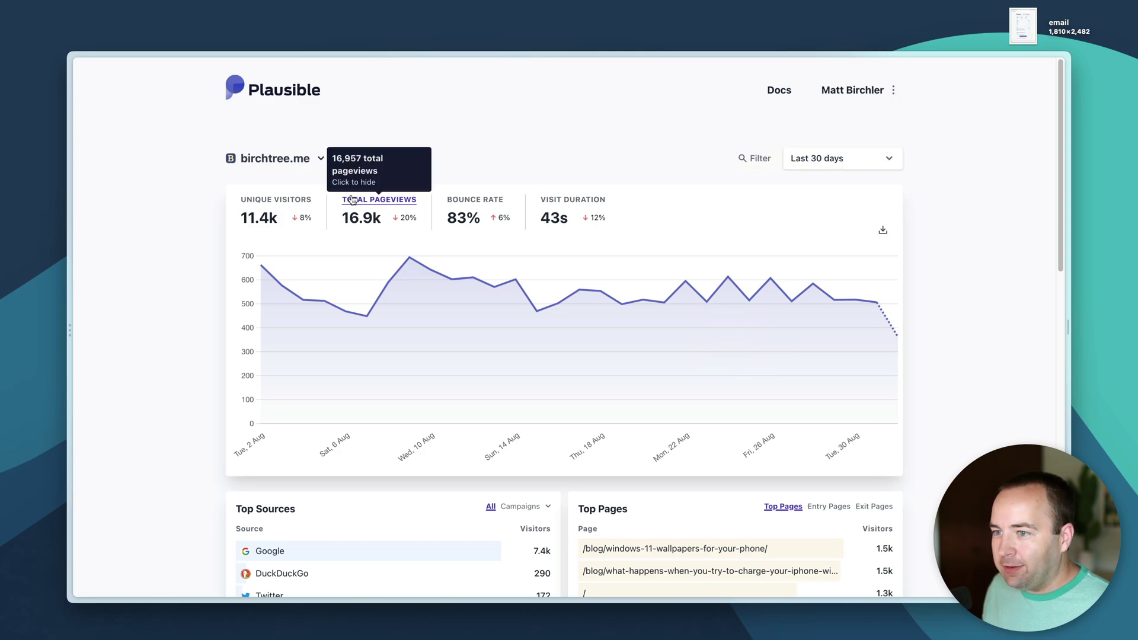
mouse_move(261, 203)
click(269, 204)
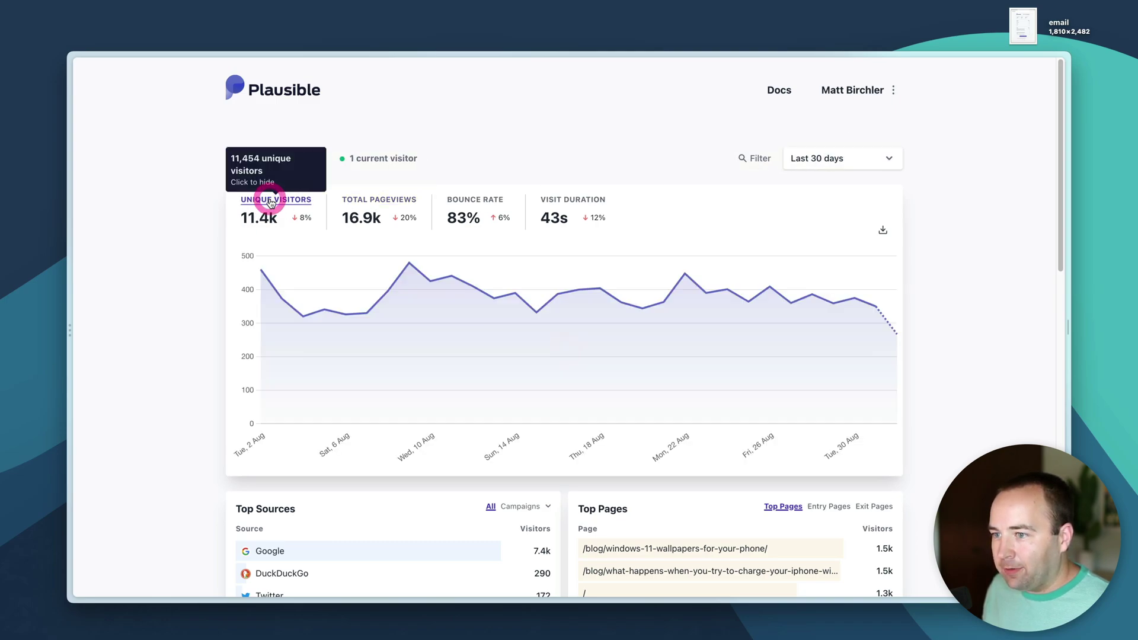
click(368, 205)
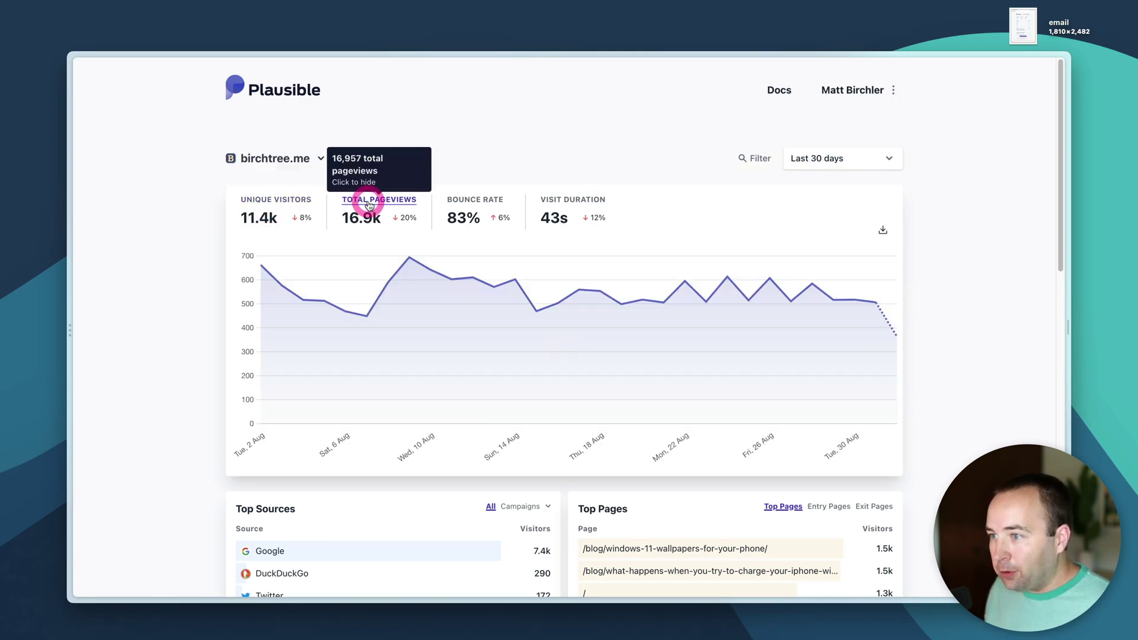
click(461, 201)
click(564, 203)
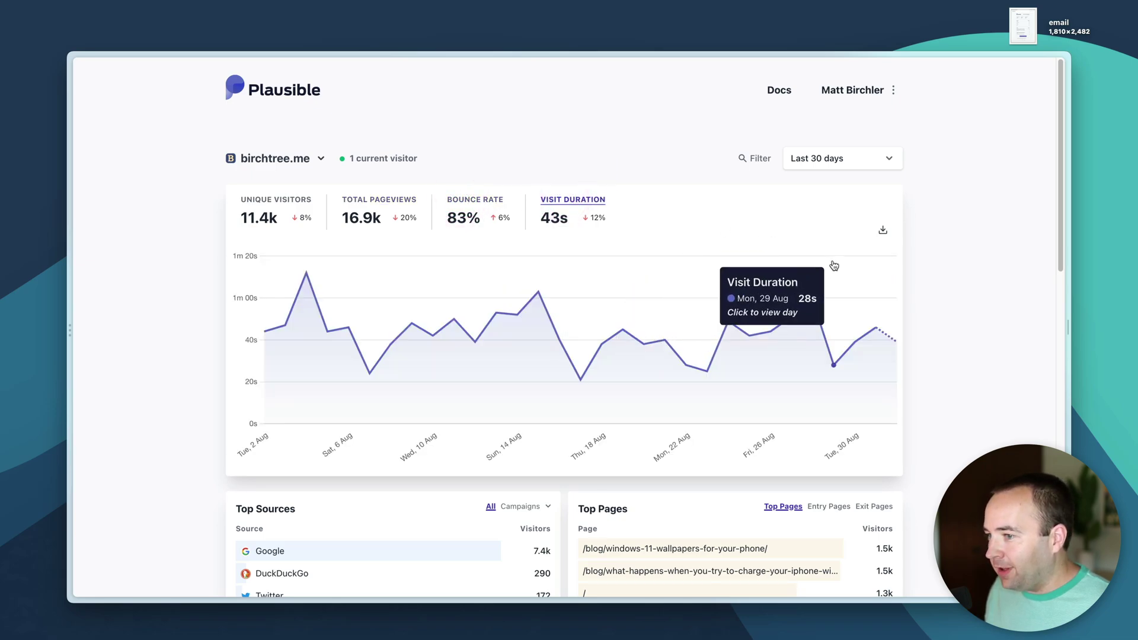
click(272, 199)
click(381, 200)
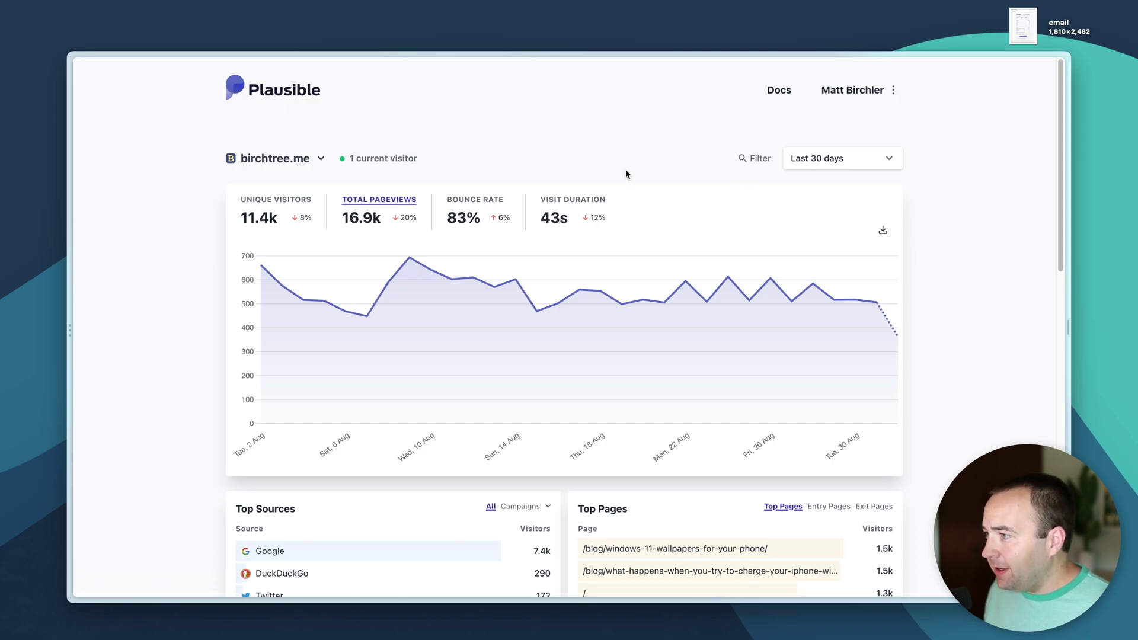
- Try the Last 7 days, Today (d) and Realtime (r) date ranges
click(889, 159)
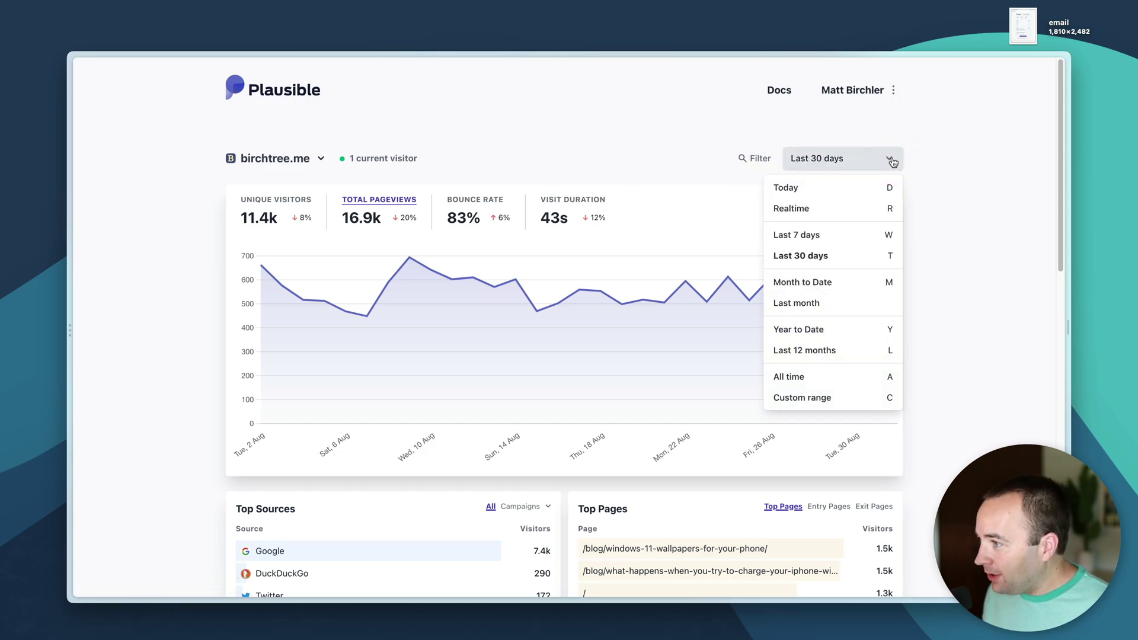
click(821, 234)
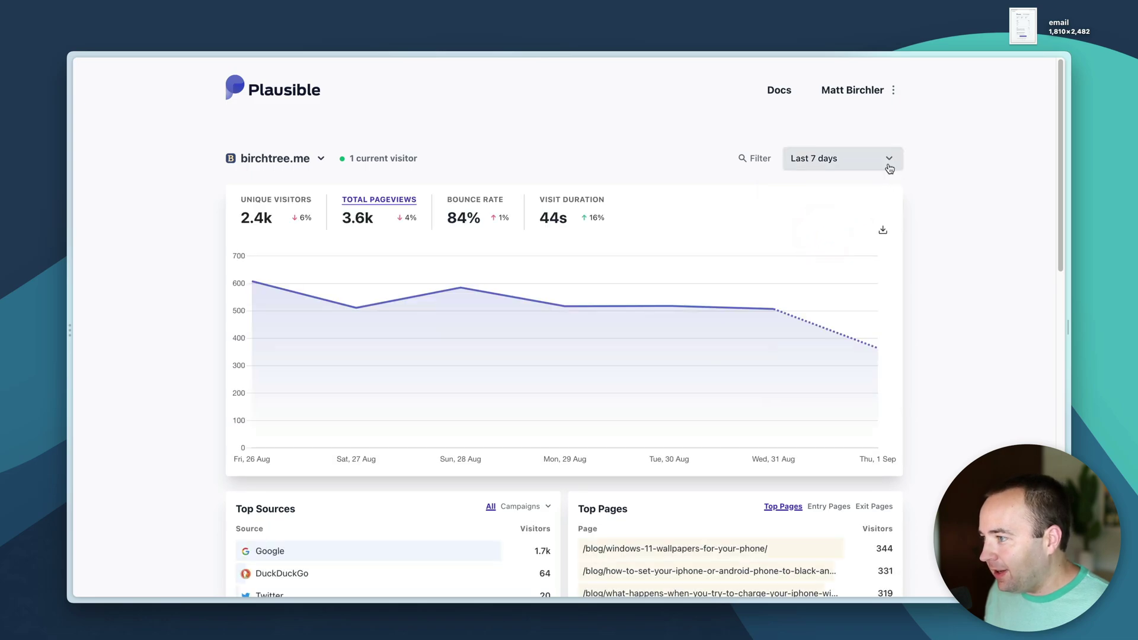
click(889, 160)
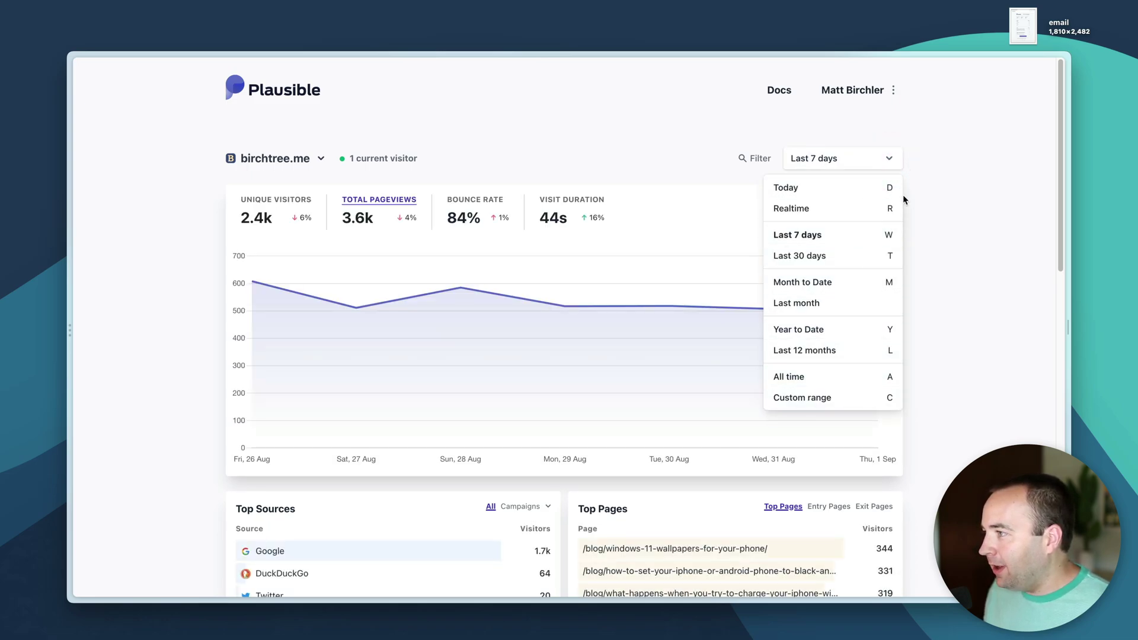
click(946, 184)
key(d)
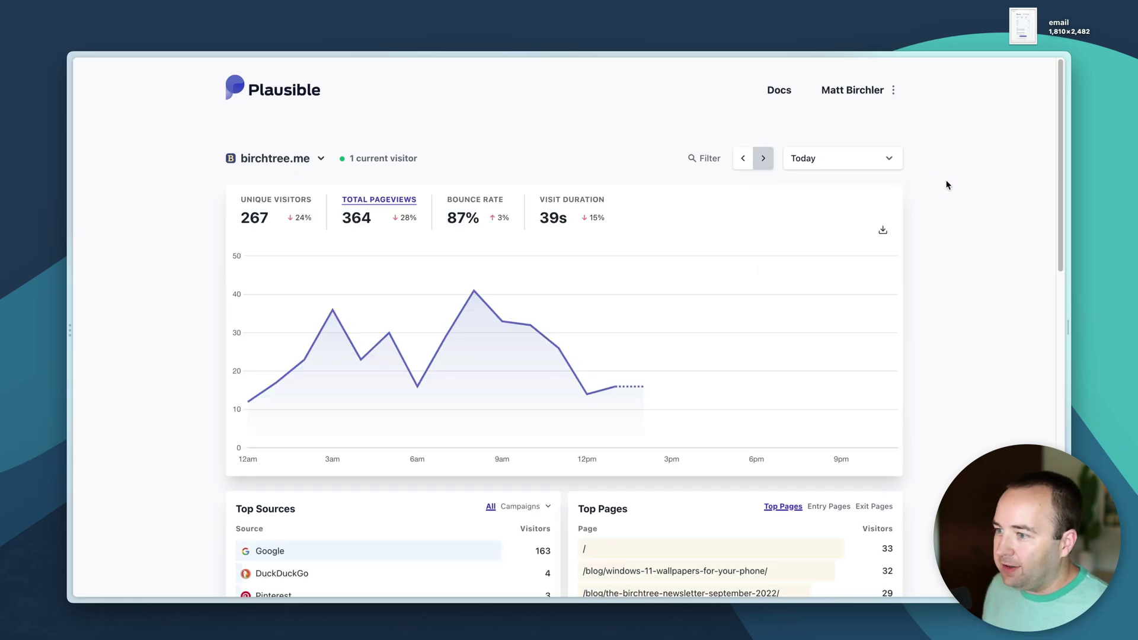
key(r)
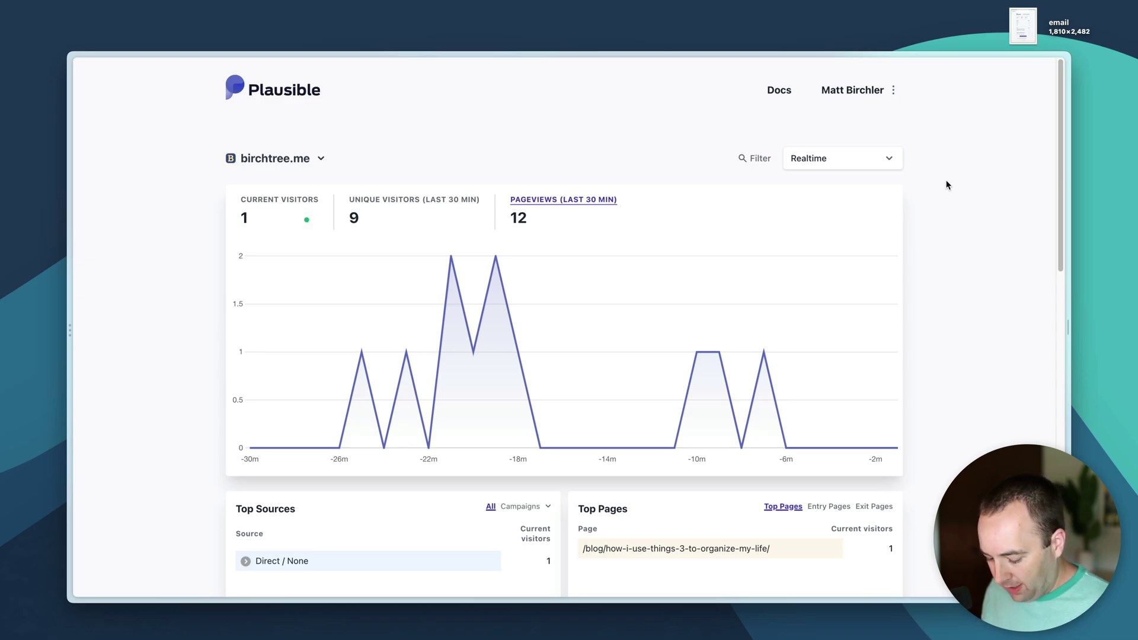
- Switch the stats to Year to Date with the y shortcut: 92.2k visitors, 138k pageviews
click(868, 163)
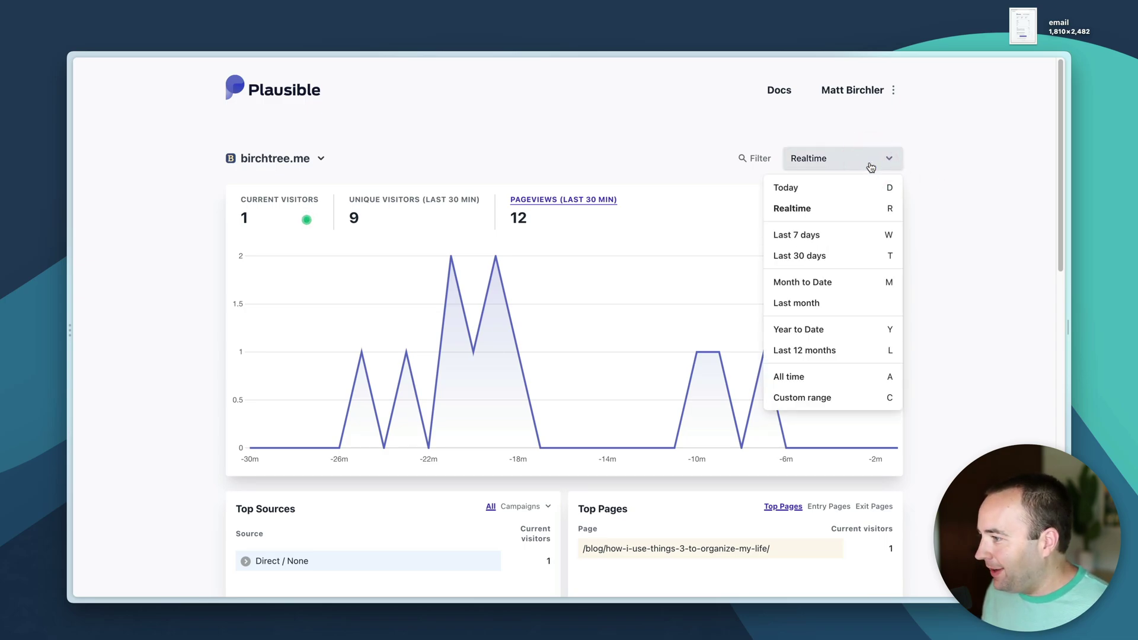
click(950, 183)
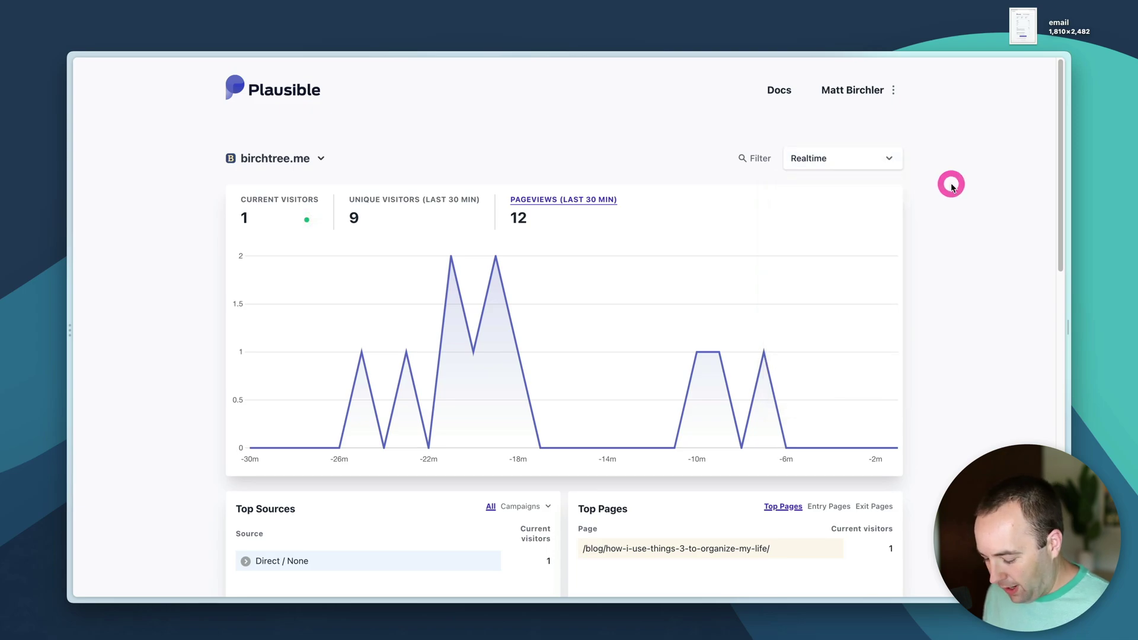
key(y)
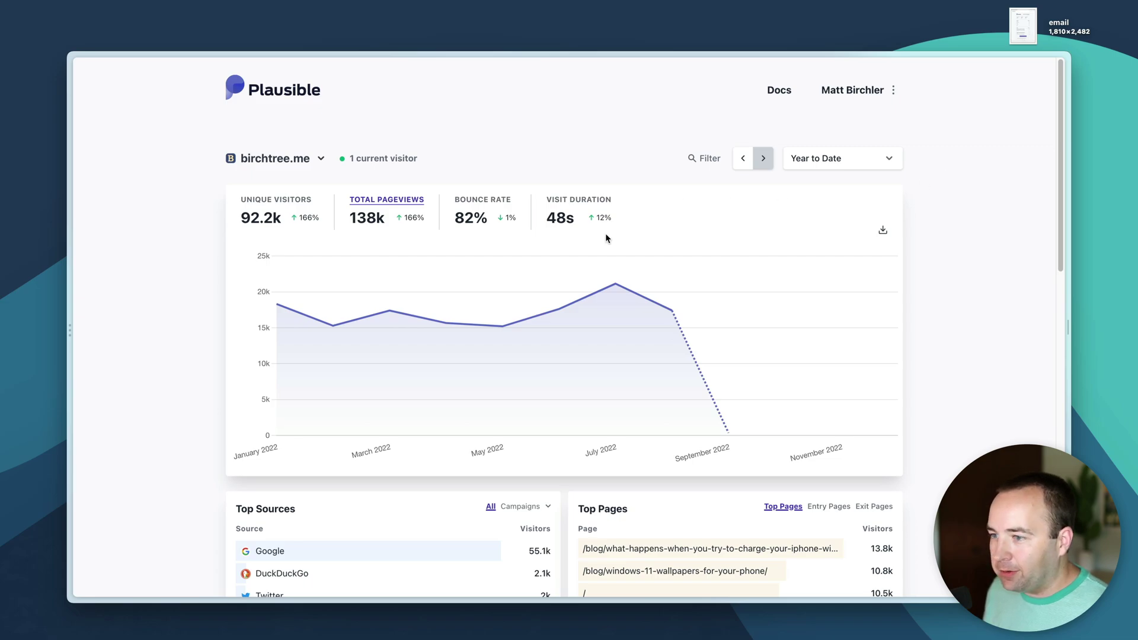
mouse_move(281, 309)
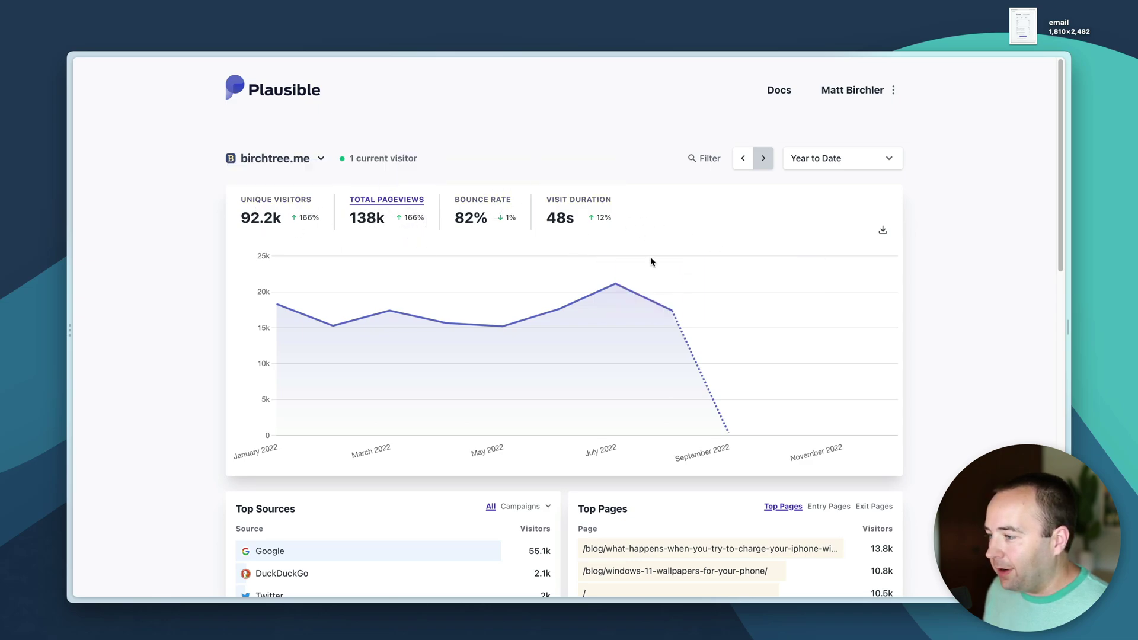
mouse_move(808, 366)
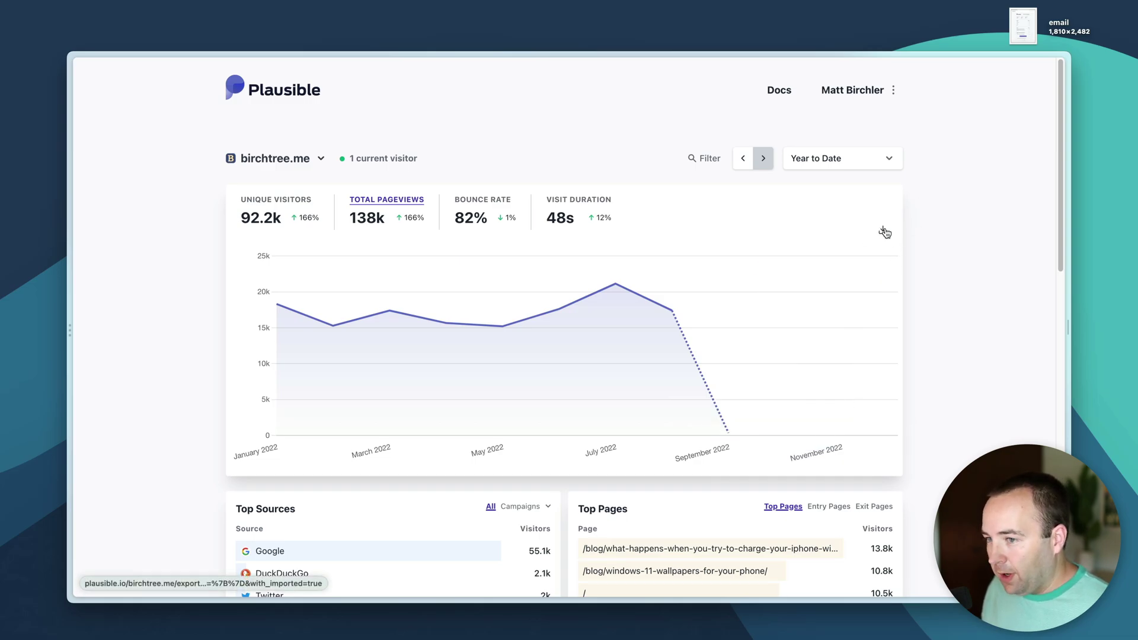
- Scroll down to Top Sources and Top Pages, where Google leads with 55.1k visitors
scroll(732, 335, down, 5)
scroll(734, 335, down, 1)
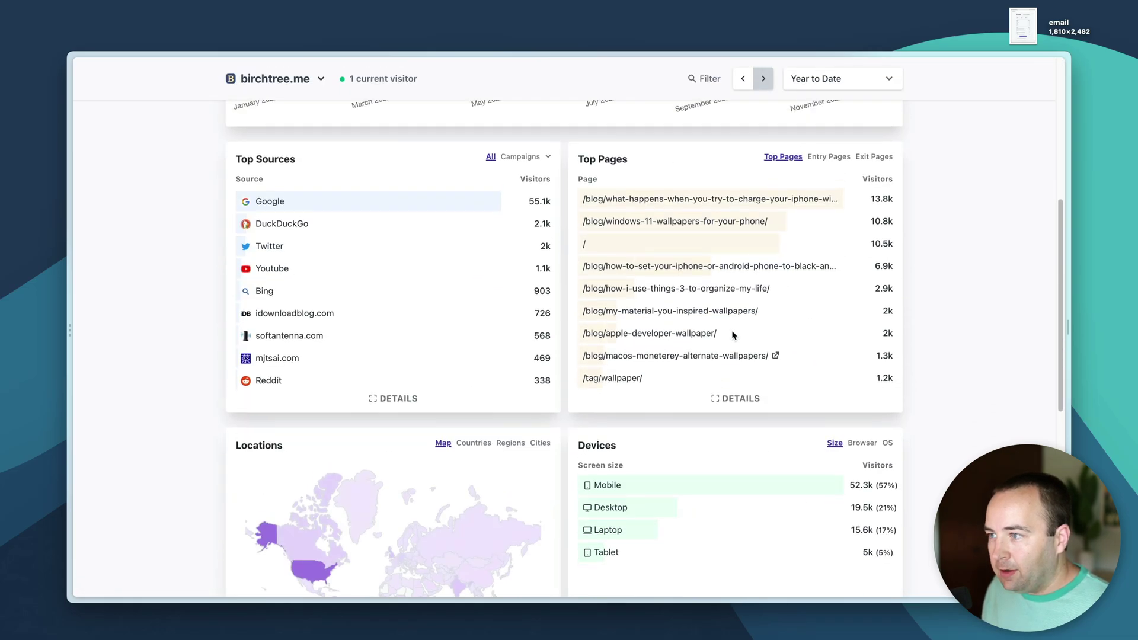
scroll(734, 336, up, 1)
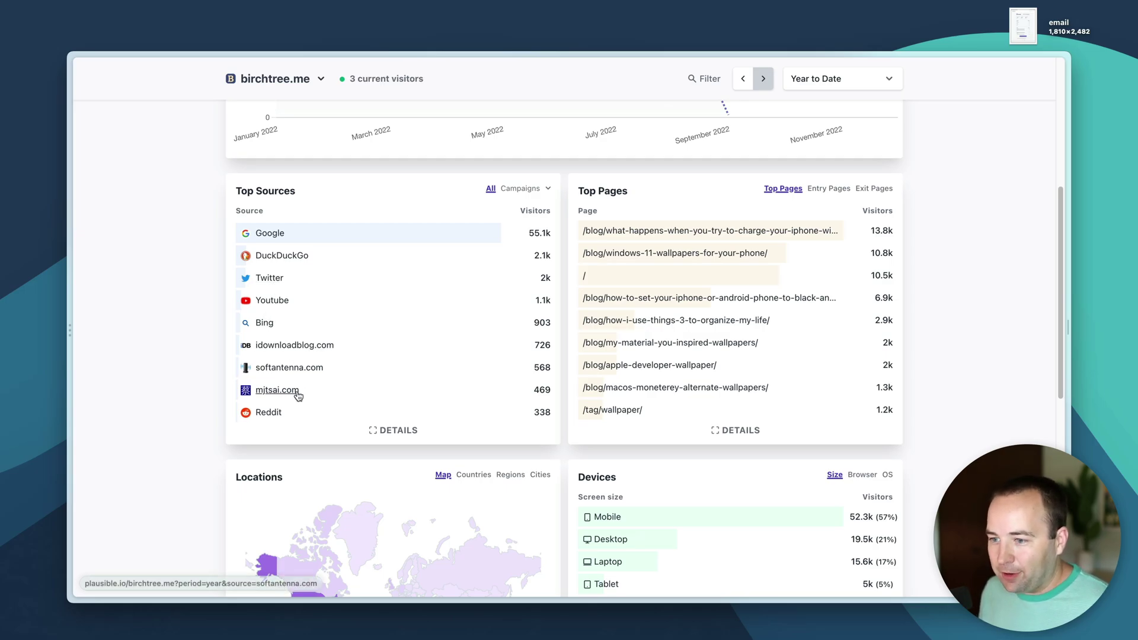
click(384, 431)
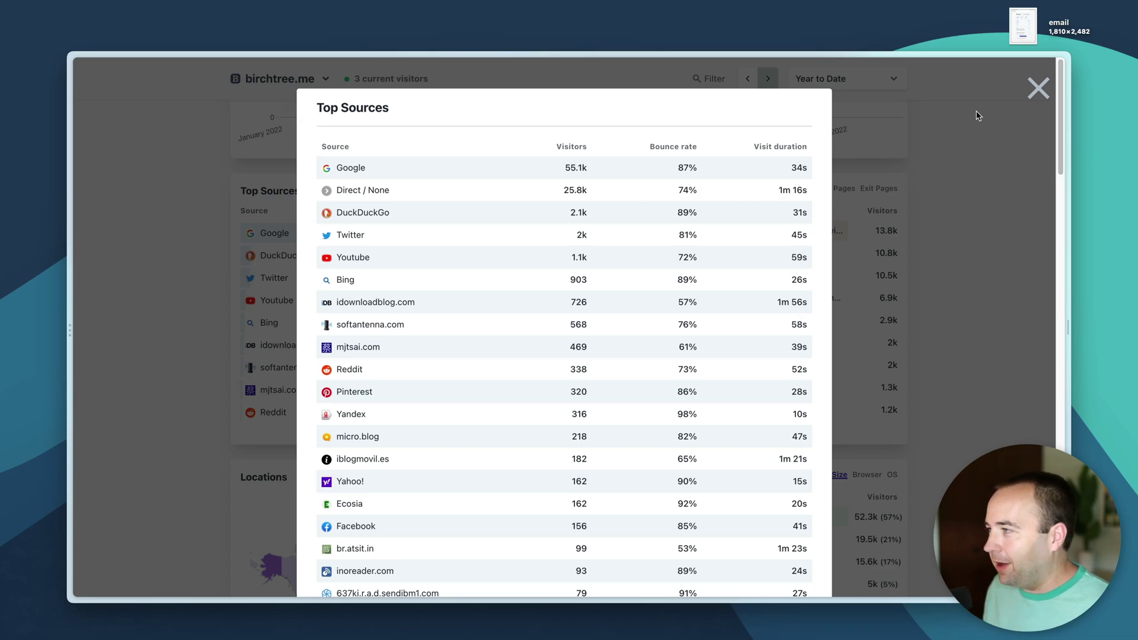
click(1039, 88)
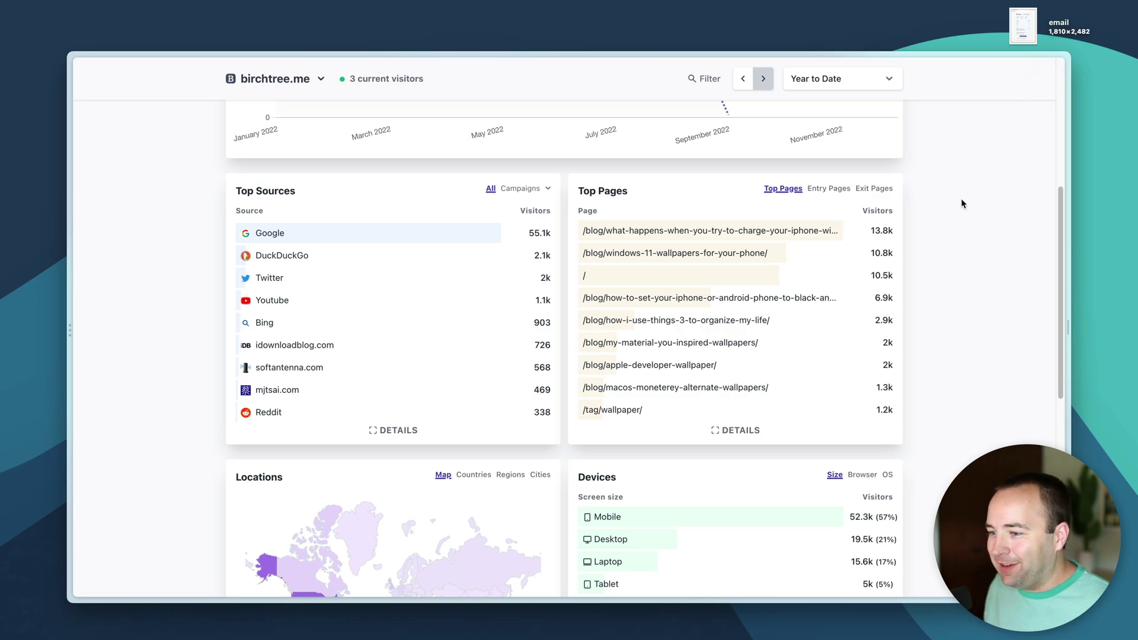
click(533, 189)
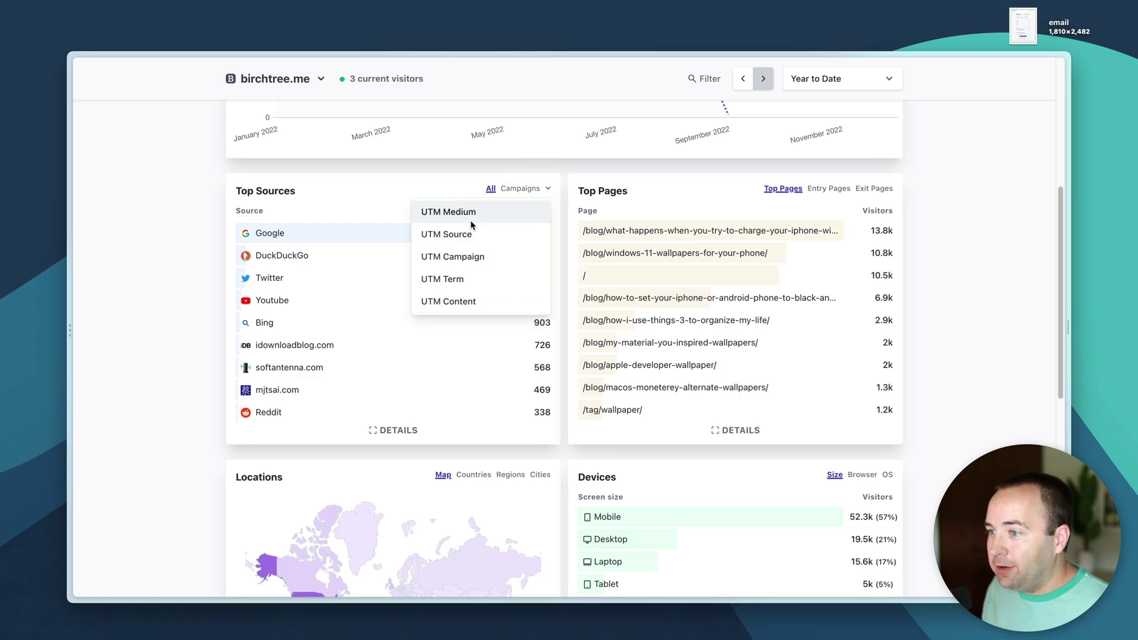
click(467, 240)
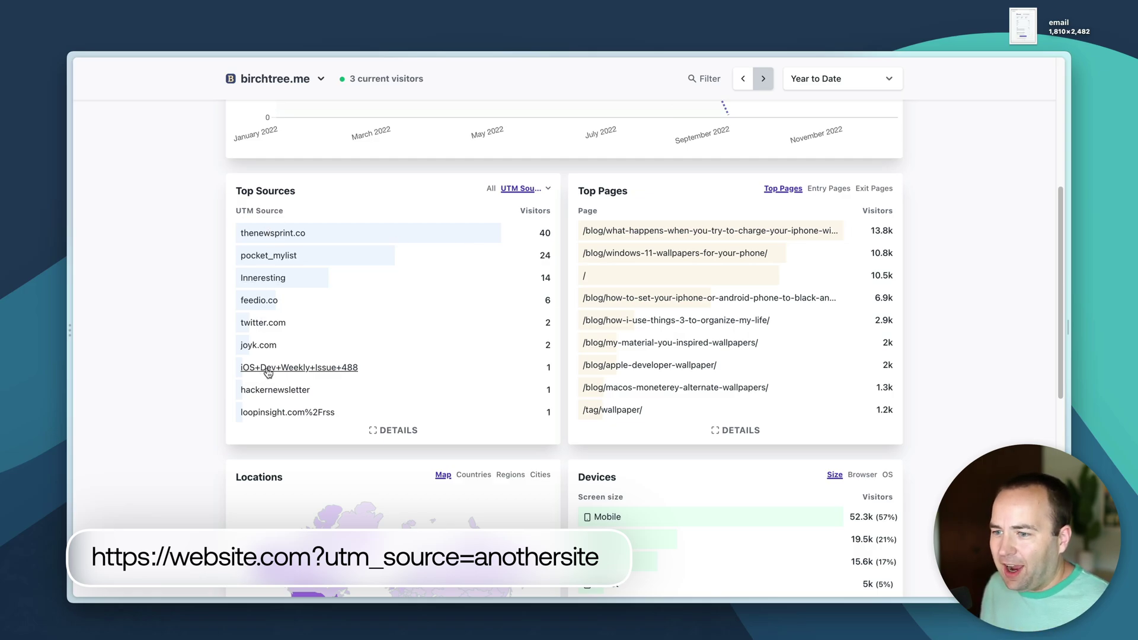
click(512, 188)
click(467, 213)
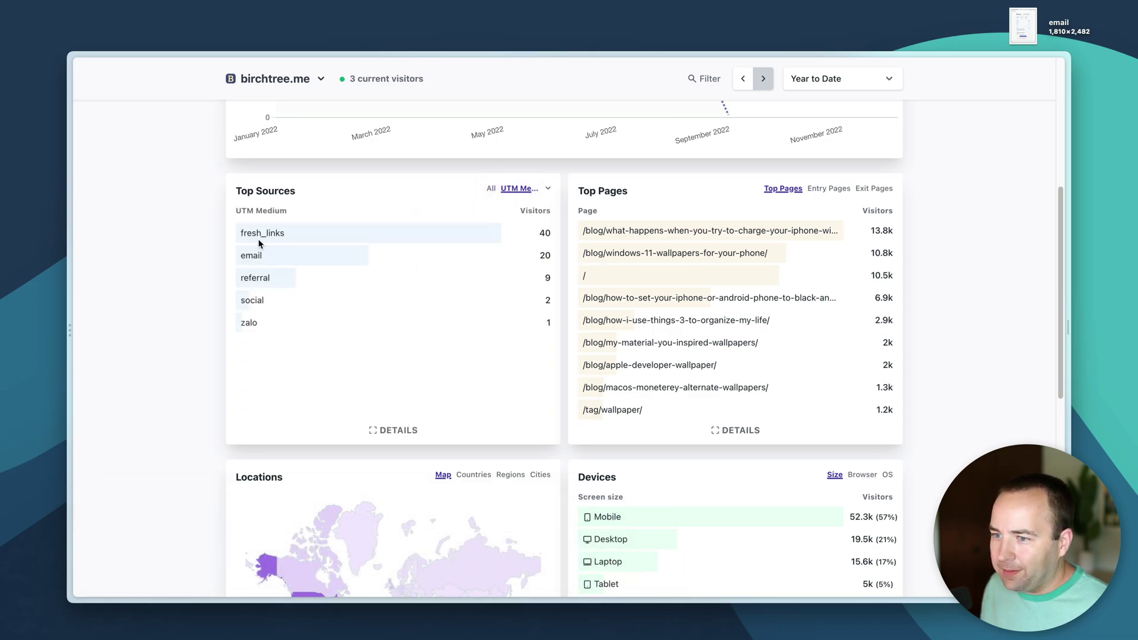
click(525, 188)
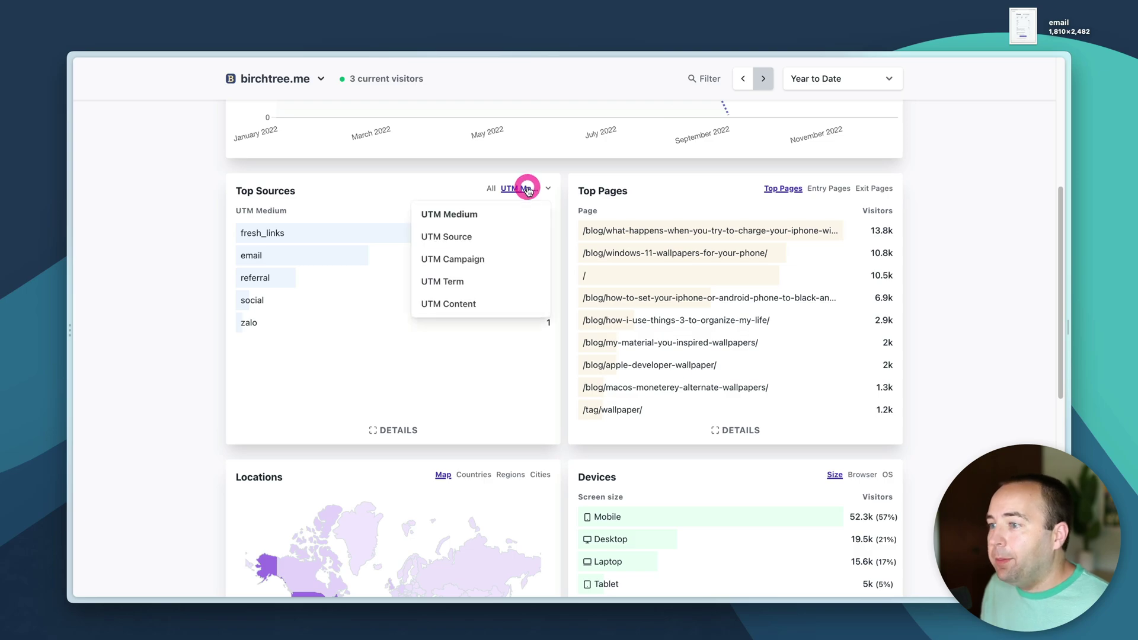
click(489, 188)
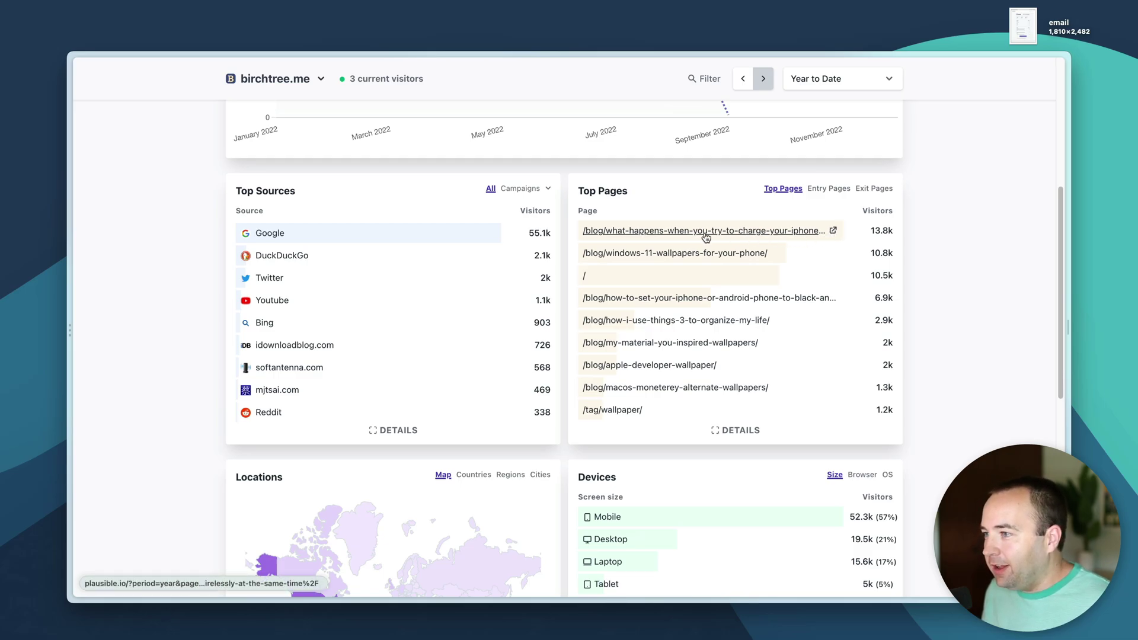
- Open and read the top post, the iPhone charging test, in a new tab
click(830, 231)
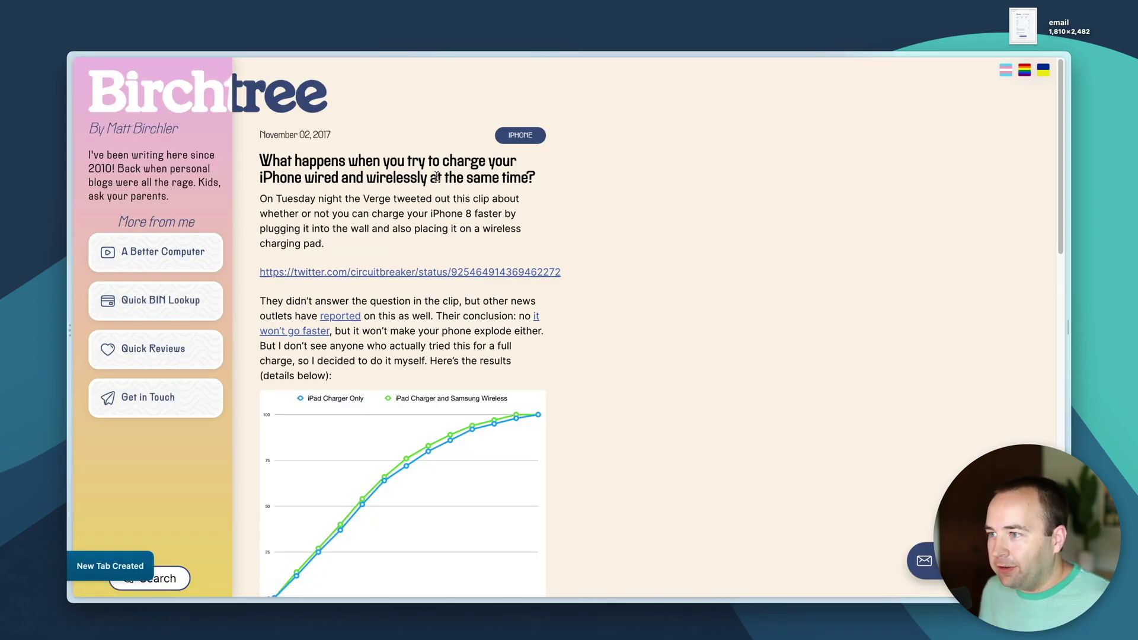
click(341, 135)
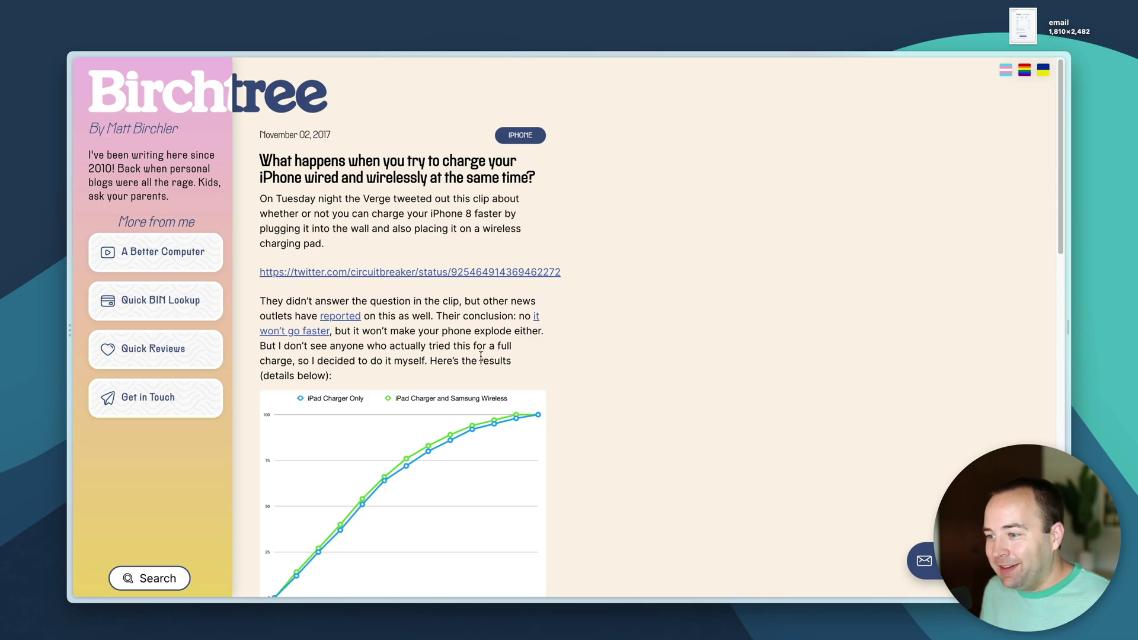
scroll(481, 357, down, 3)
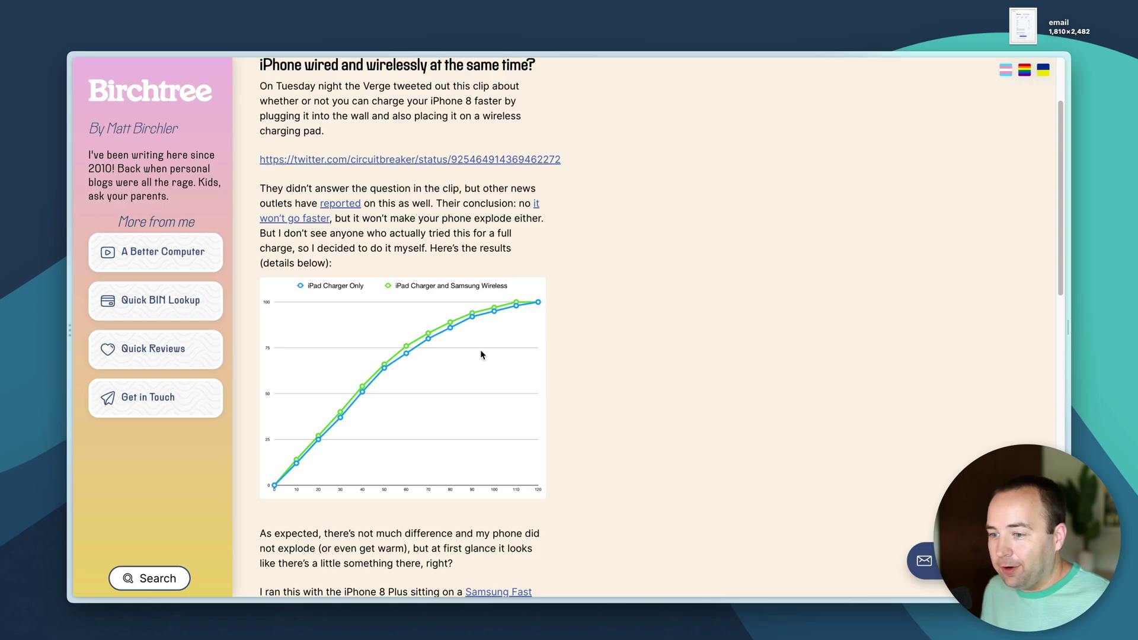
key(ctrl+Tab)
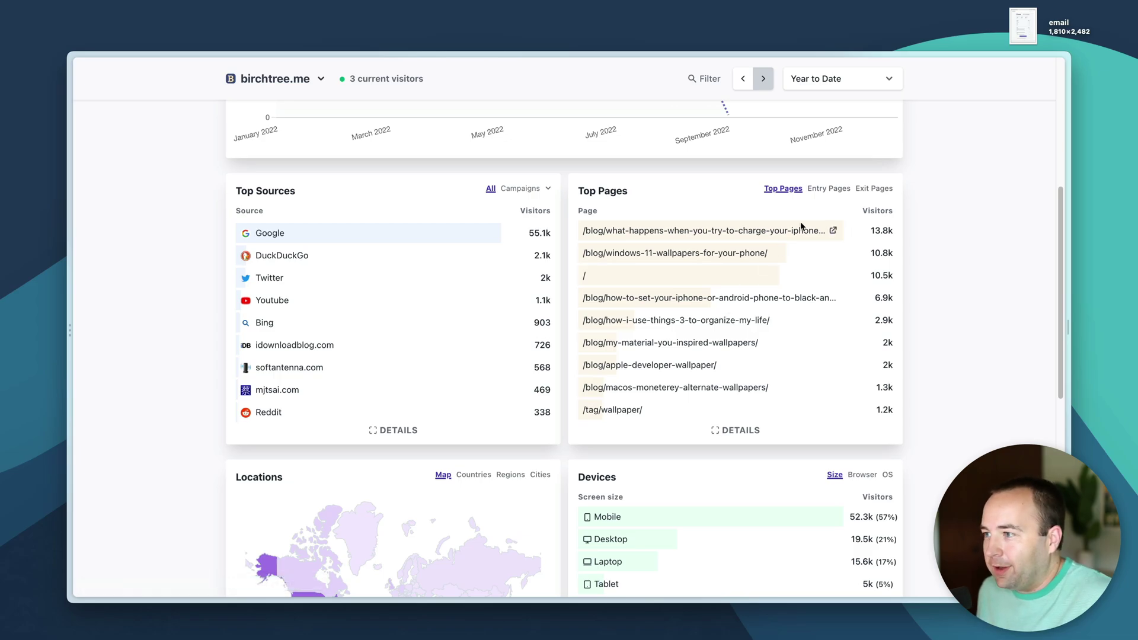
- Open and skim the Windows 11 Wallpapers for Your Phone post in a new tab
click(776, 254)
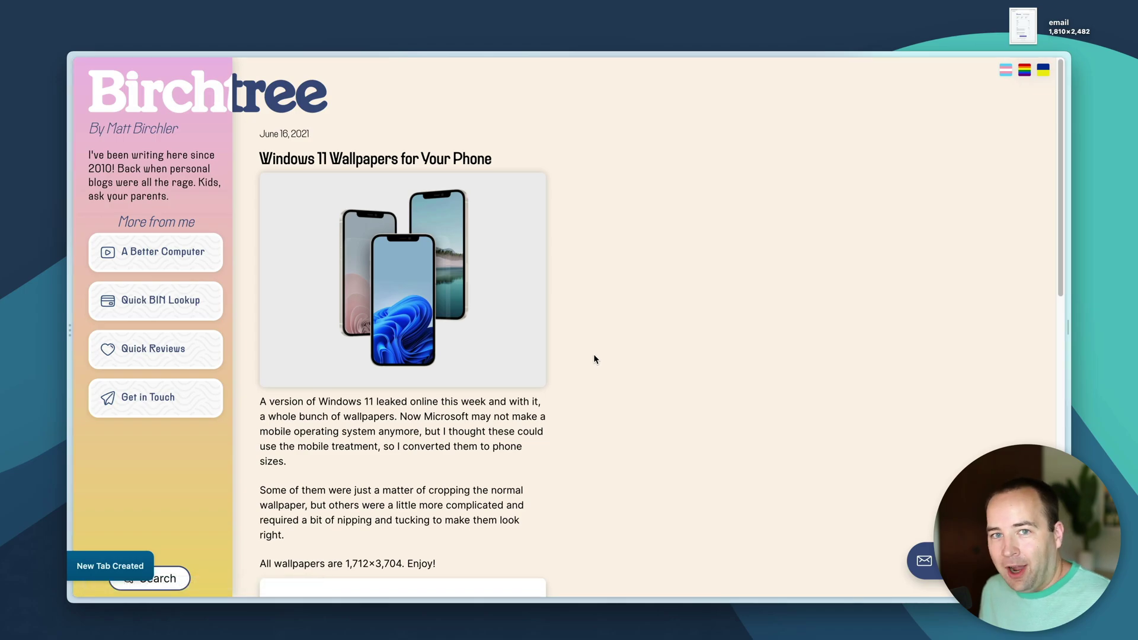
scroll(595, 358, down, 7)
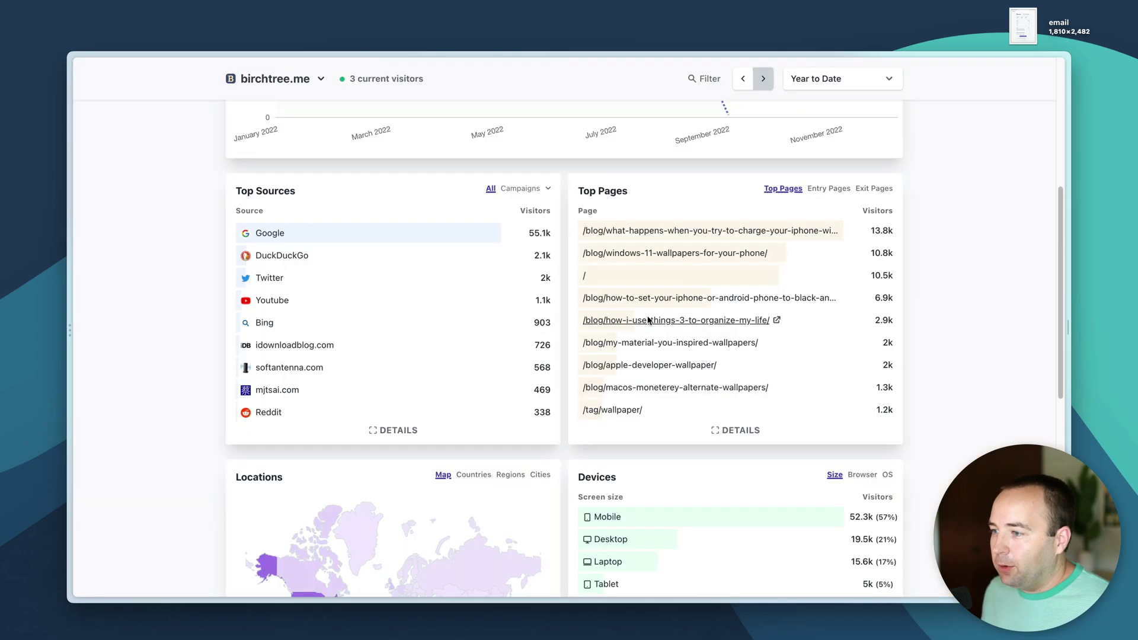
key(super+w)
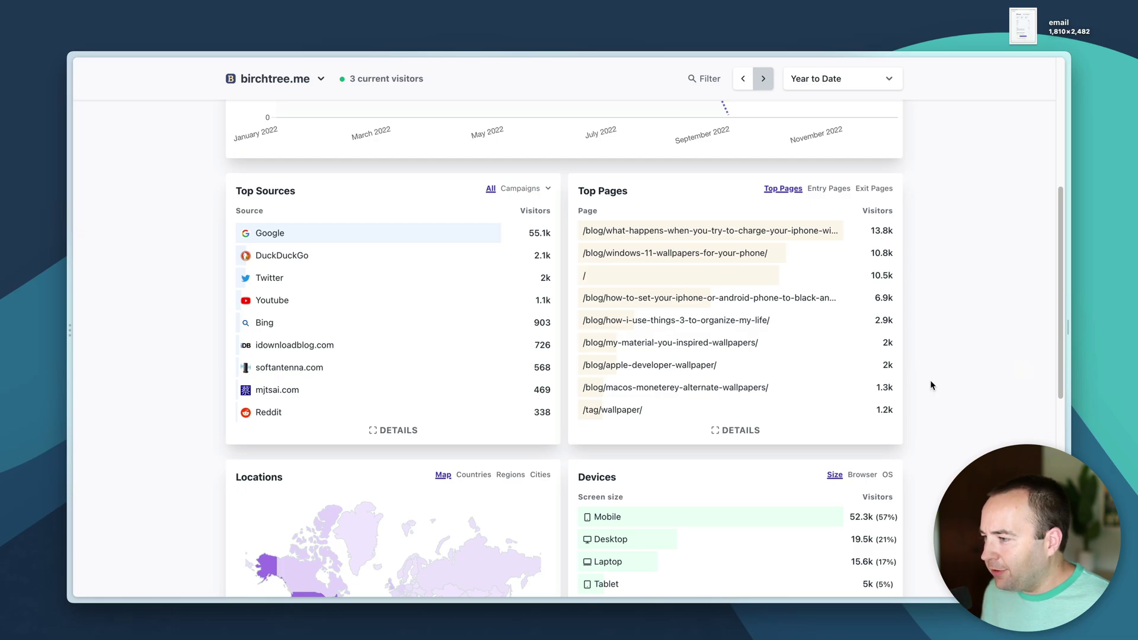
click(736, 431)
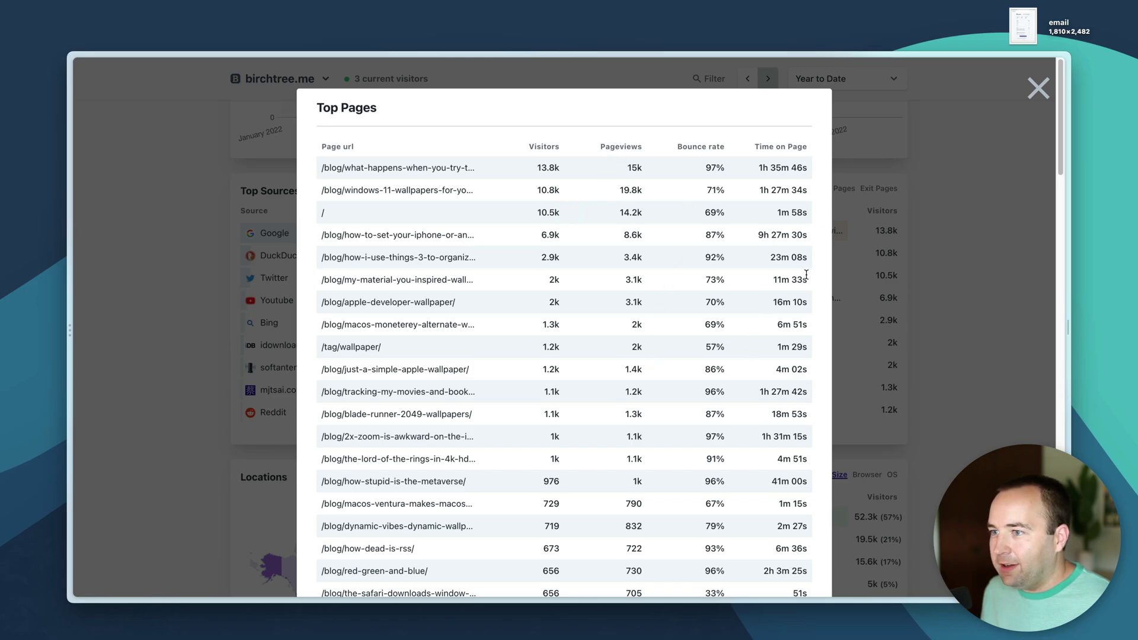
double_click(713, 168)
click(744, 170)
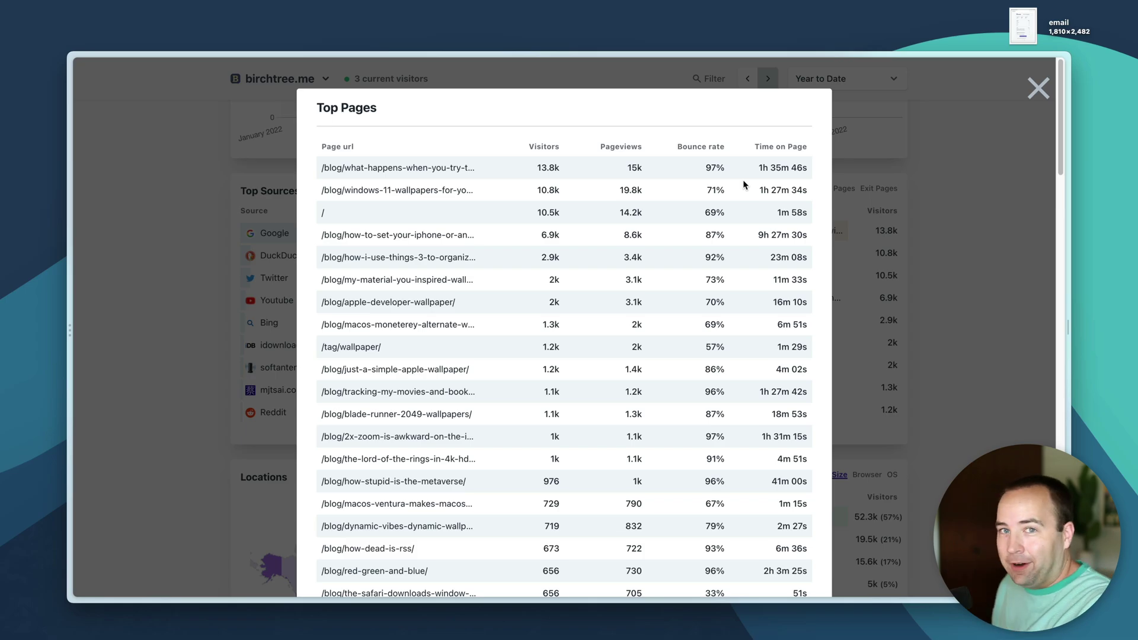
- Close the Top Pages breakdown and cycle Entry Pages, Exit Pages, then Top Pages again
click(1042, 89)
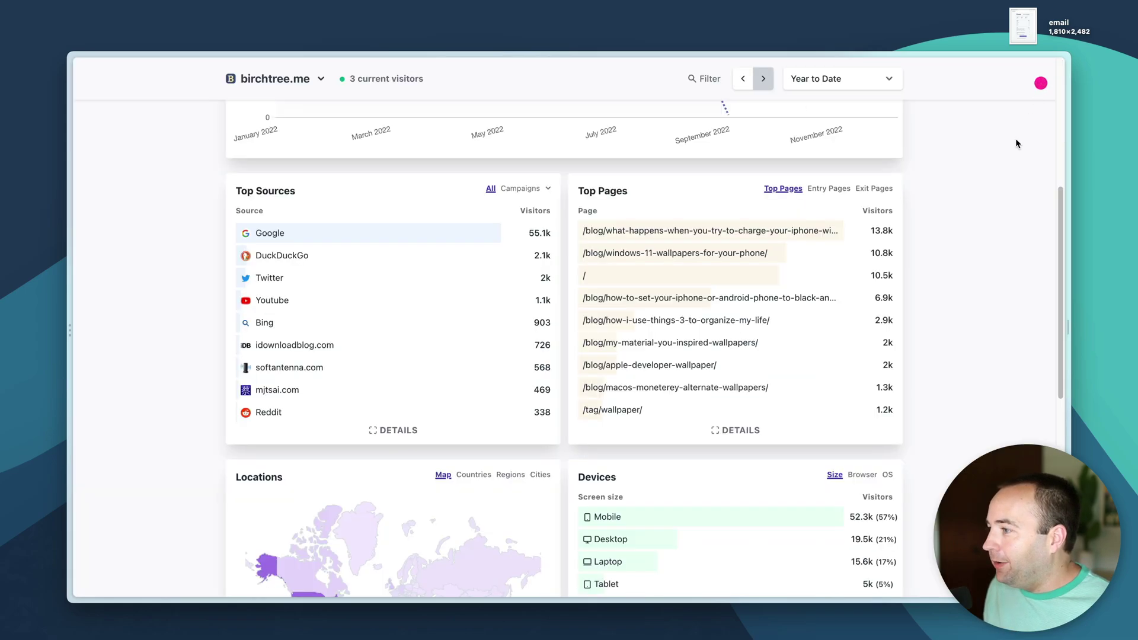
click(825, 188)
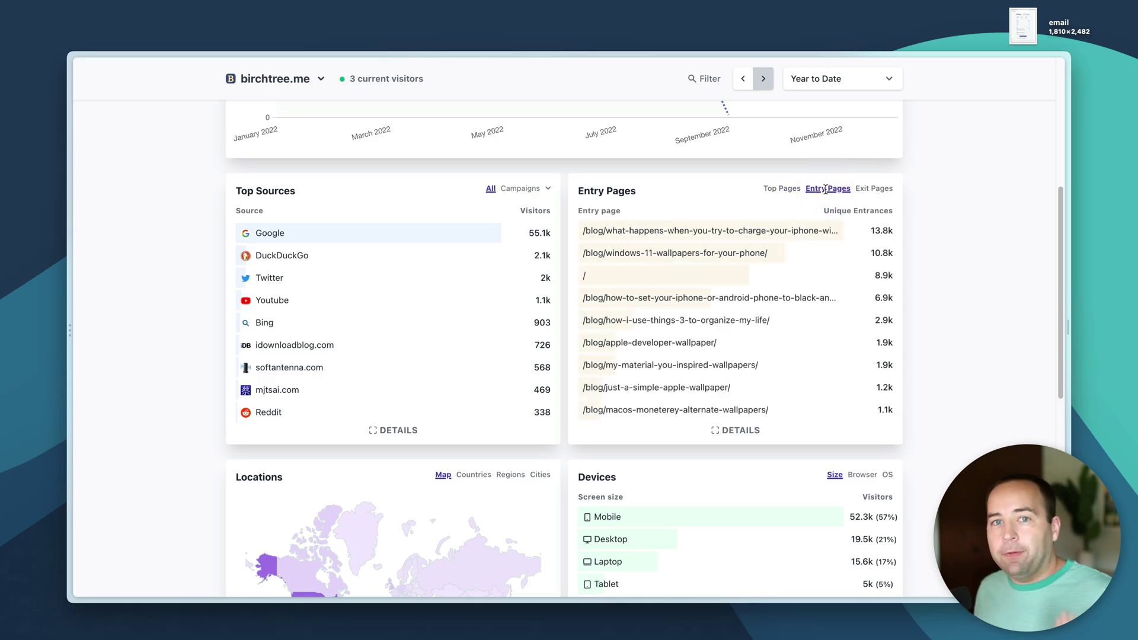
click(869, 189)
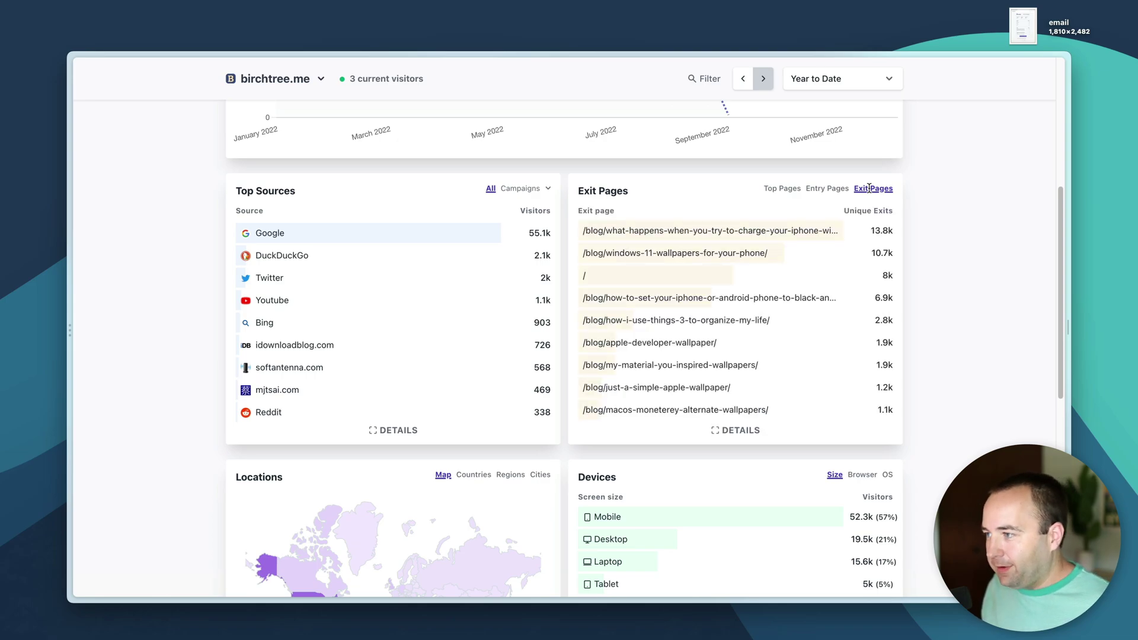
click(778, 189)
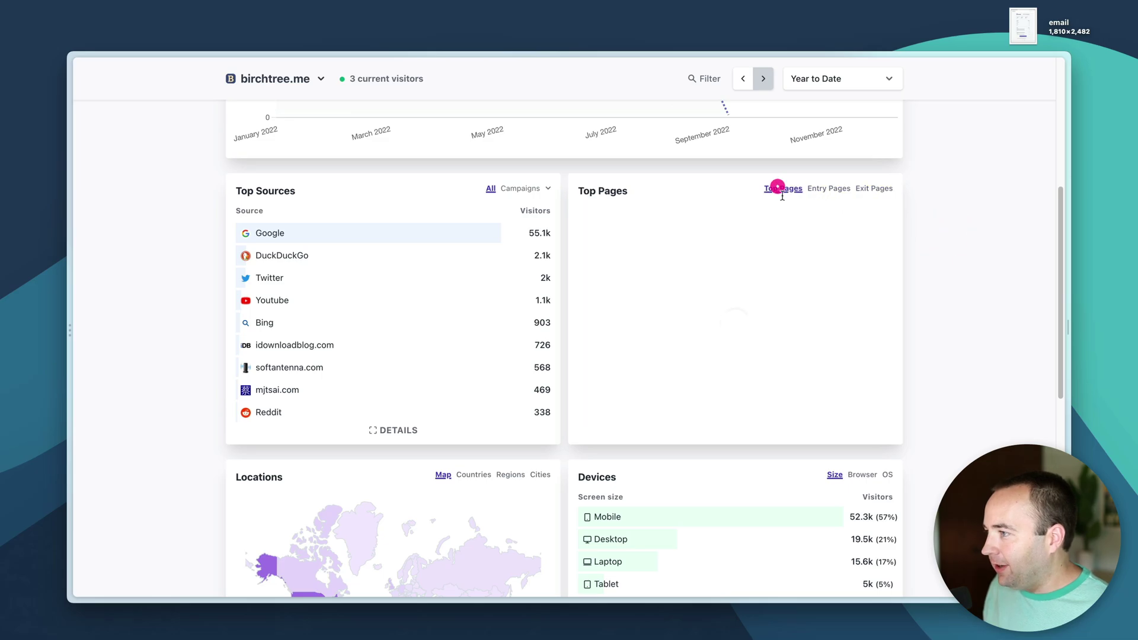
- Try Countries, Regions and Cities, then return to Map and open the full Top Countries list
scroll(556, 384, down, 4)
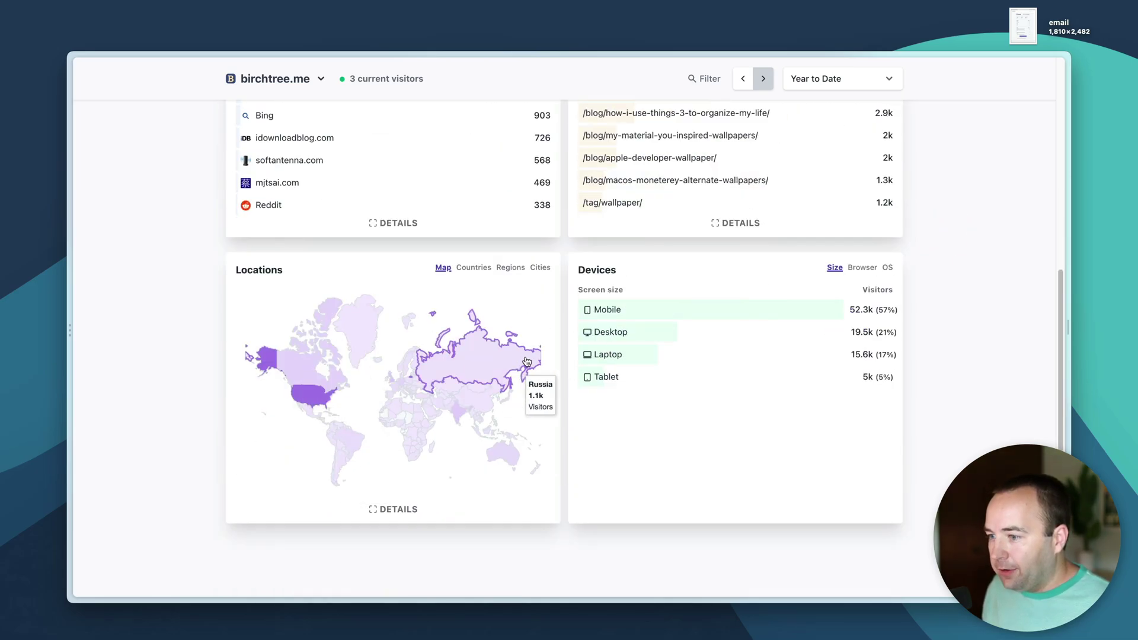
mouse_move(460, 415)
mouse_move(299, 398)
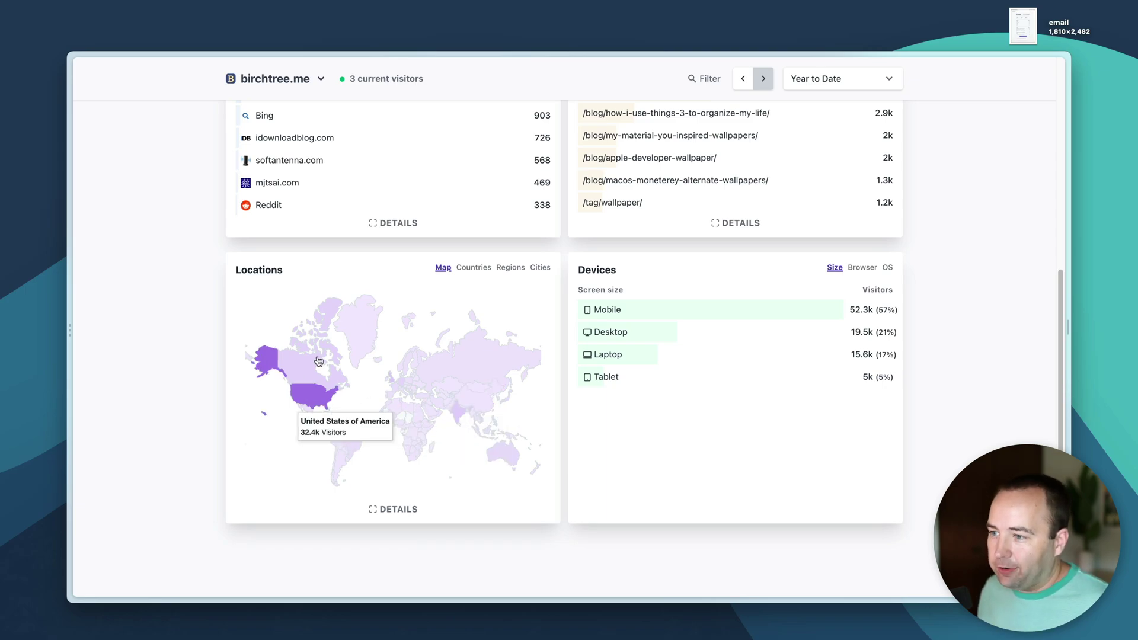
click(474, 268)
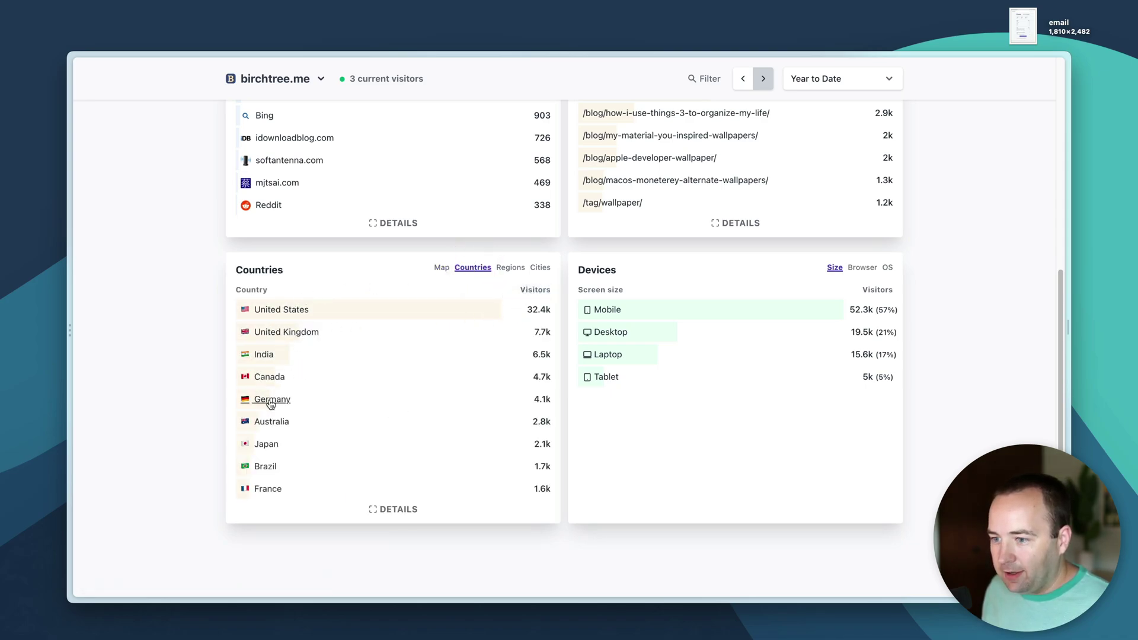
click(512, 268)
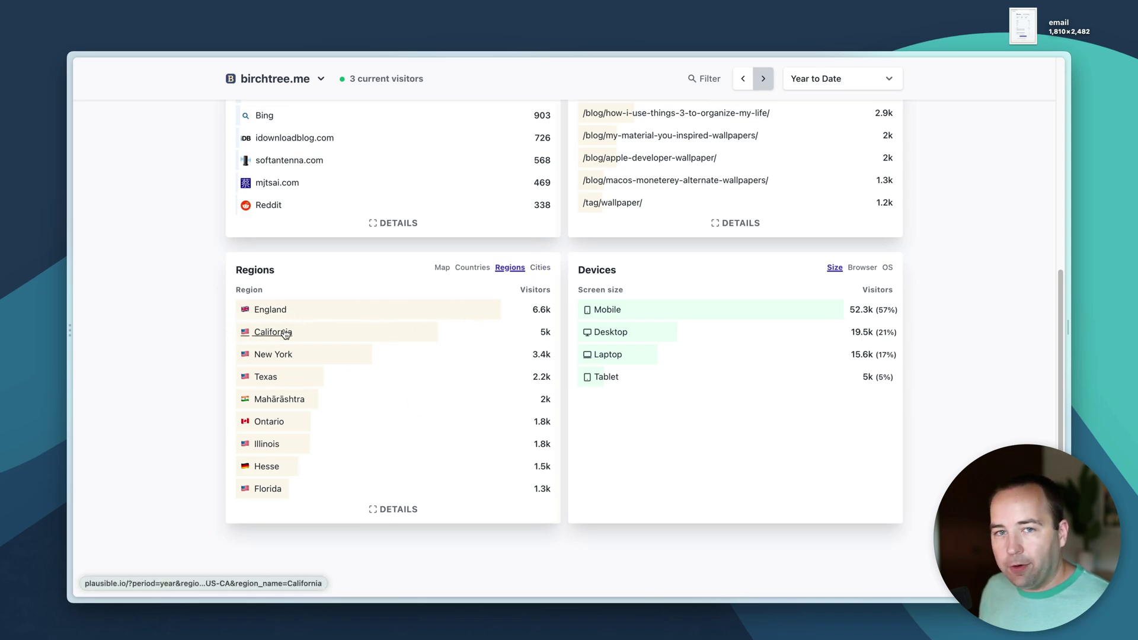
click(536, 267)
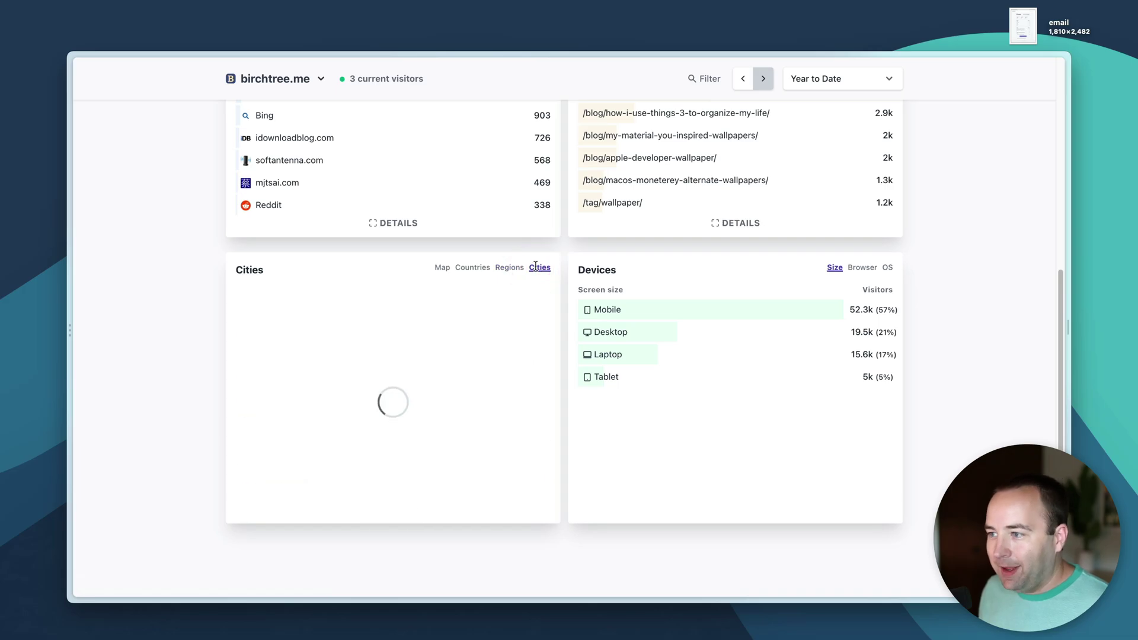
click(449, 273)
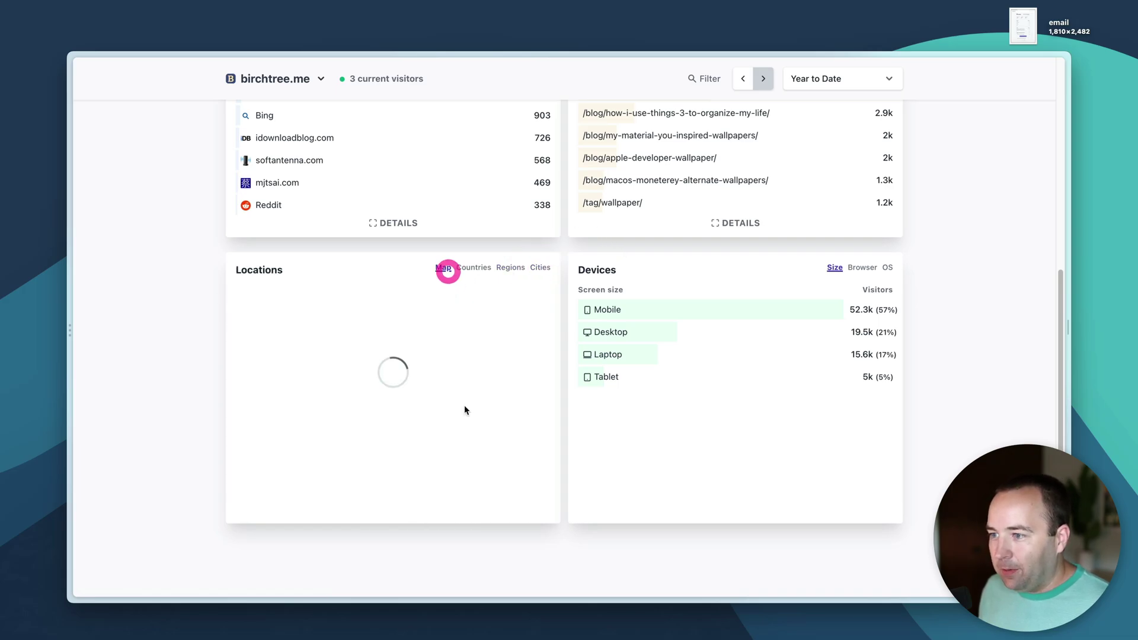
click(396, 508)
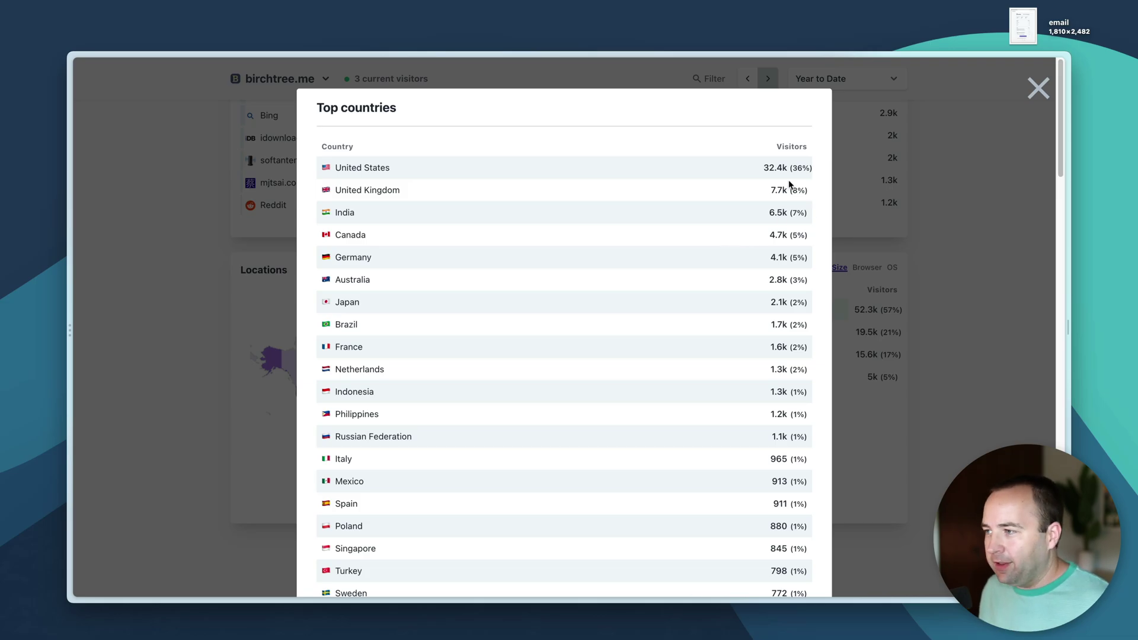
- Close the countries list and view Devices by Browser, OS, then Size again
click(1030, 92)
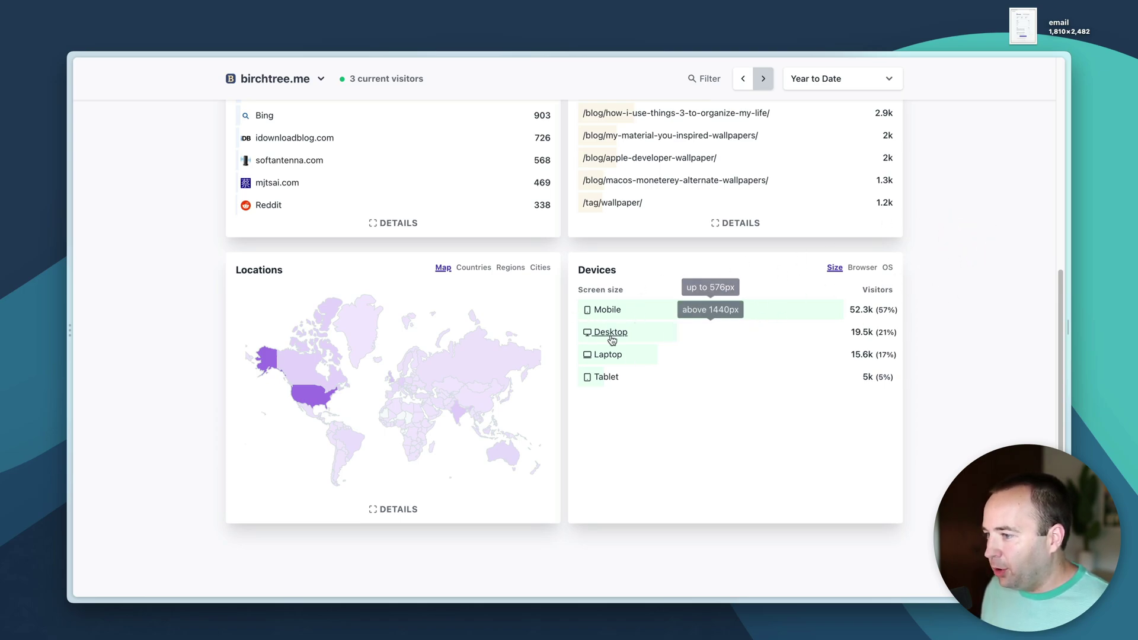
click(862, 267)
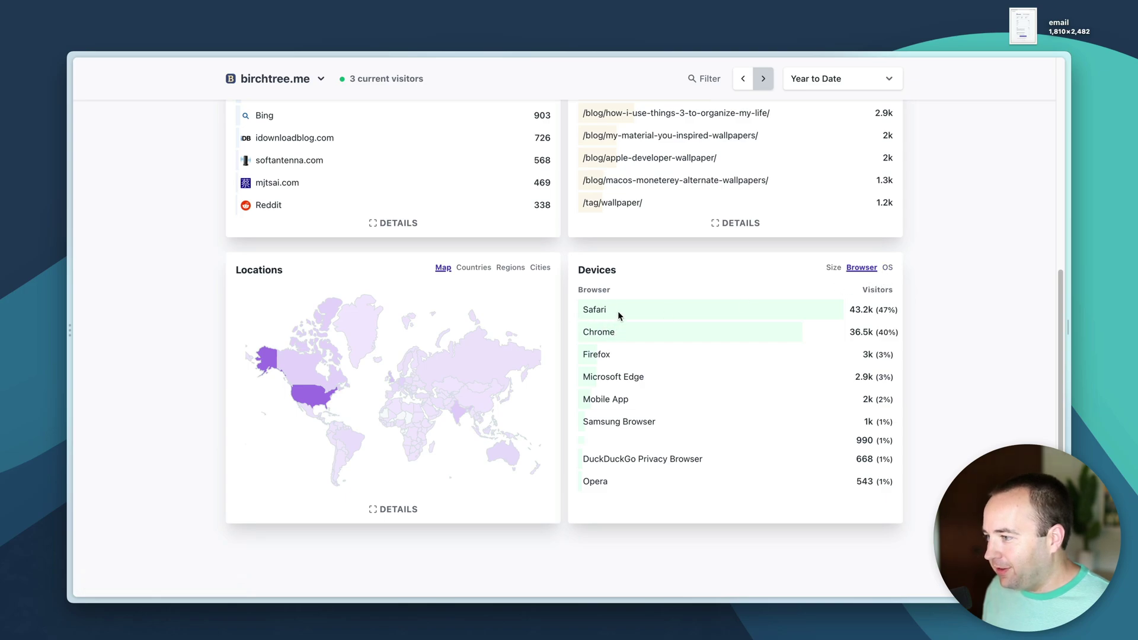
click(888, 268)
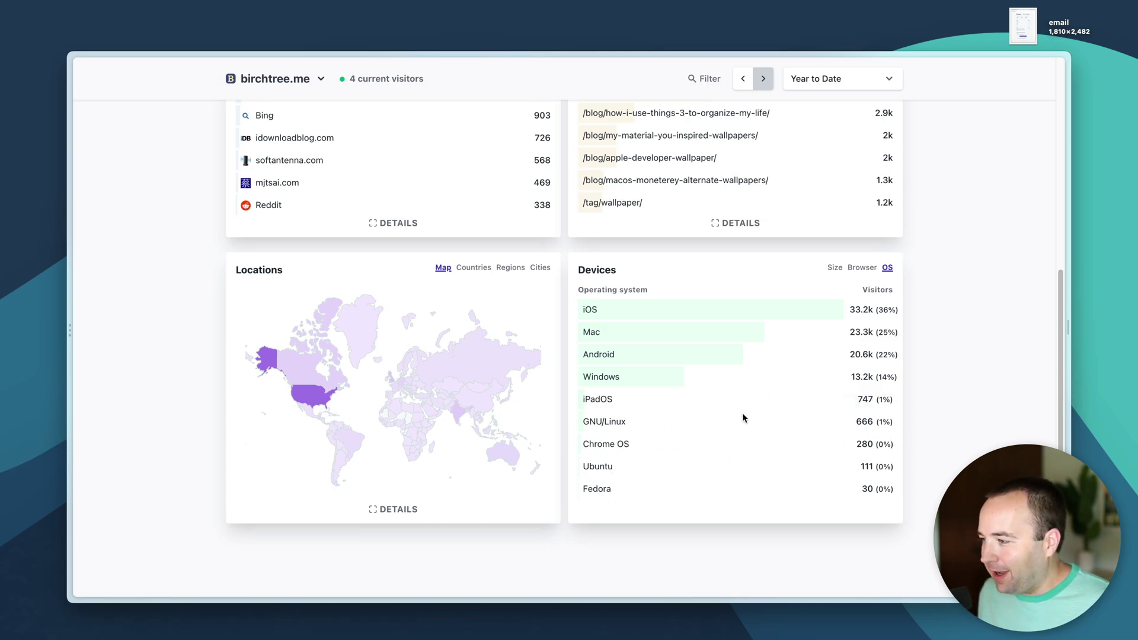
click(836, 268)
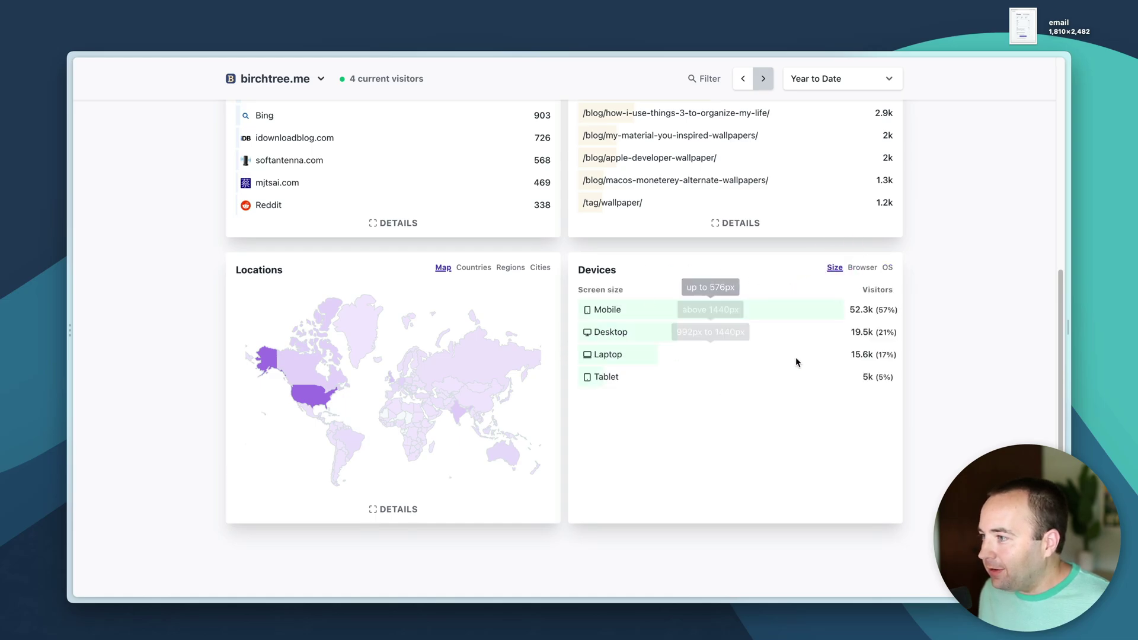
- Switch the dashboard from birchtree.me to quickbinlookup.com: 18.6k visitors over 30 days
scroll(796, 361, up, 15)
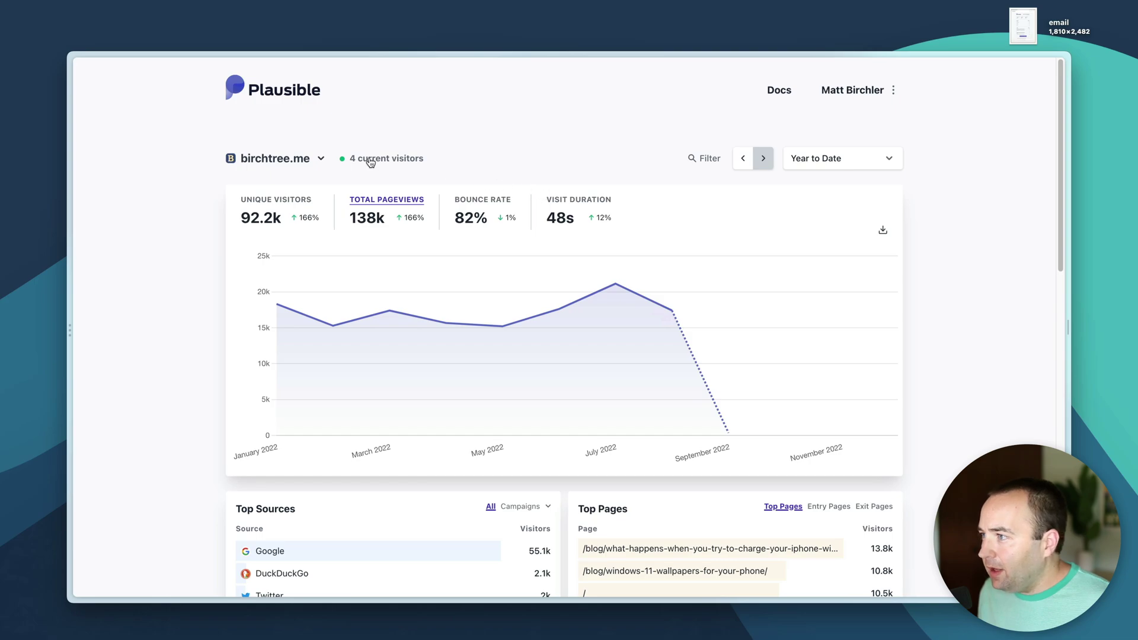
click(261, 159)
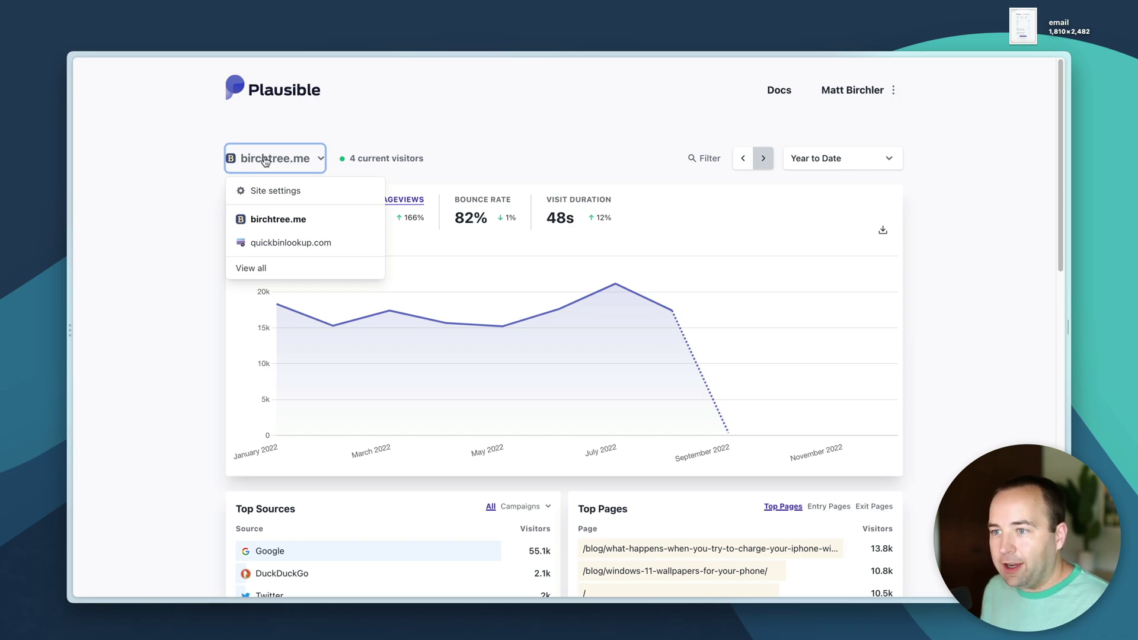
click(282, 242)
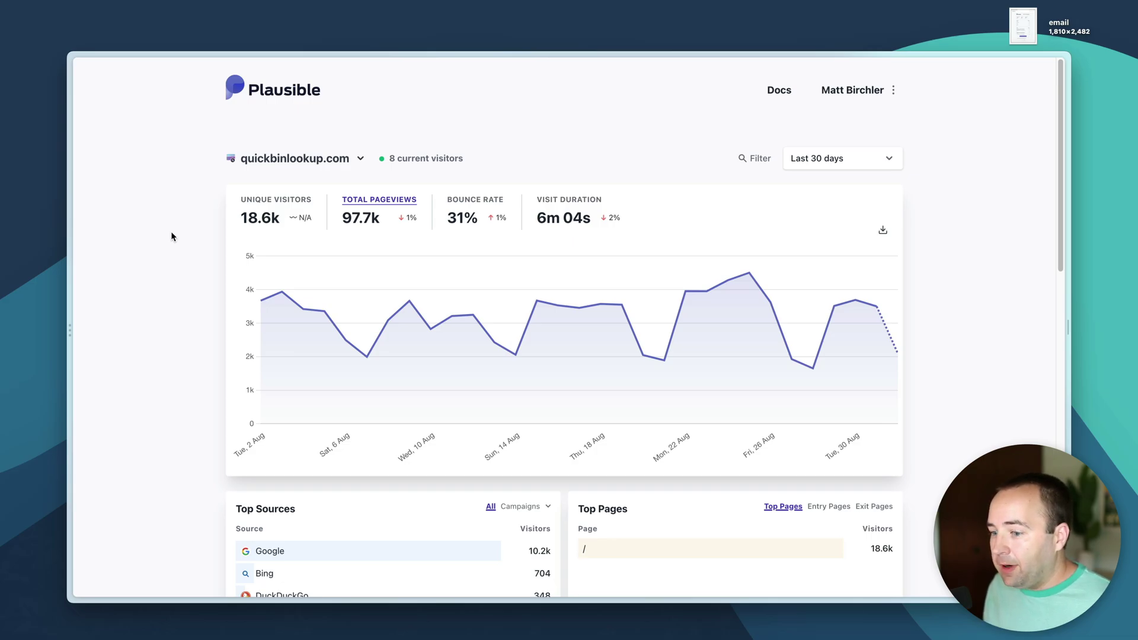
key(super+t)
- Go to google.com and search for 'bin lookup'
text(google.com)
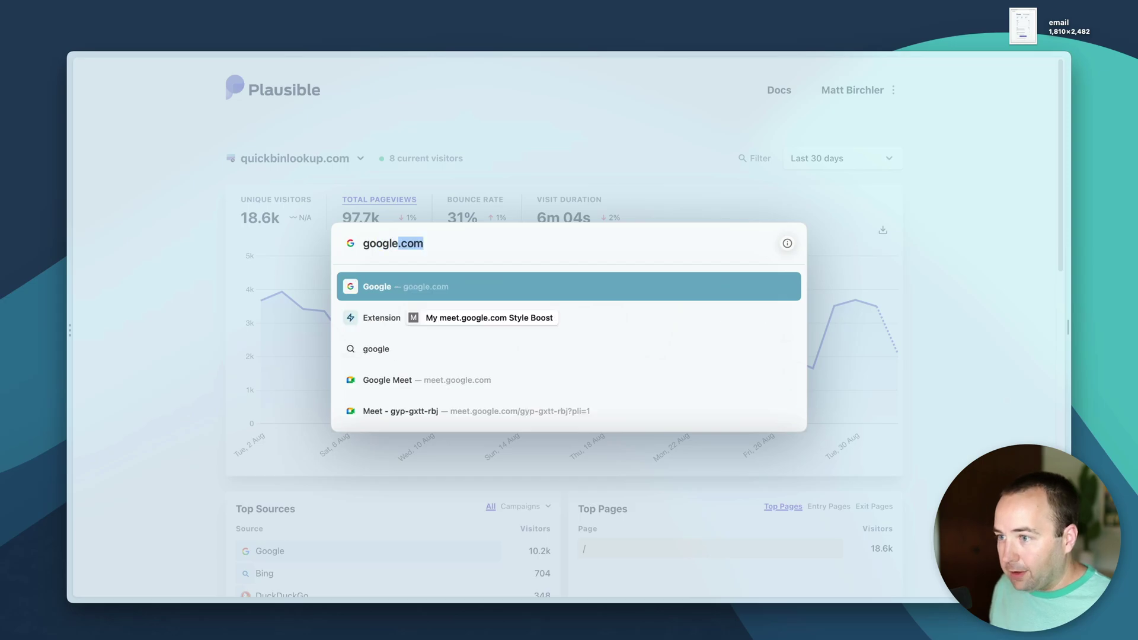
key(Return)
text(bin loo)
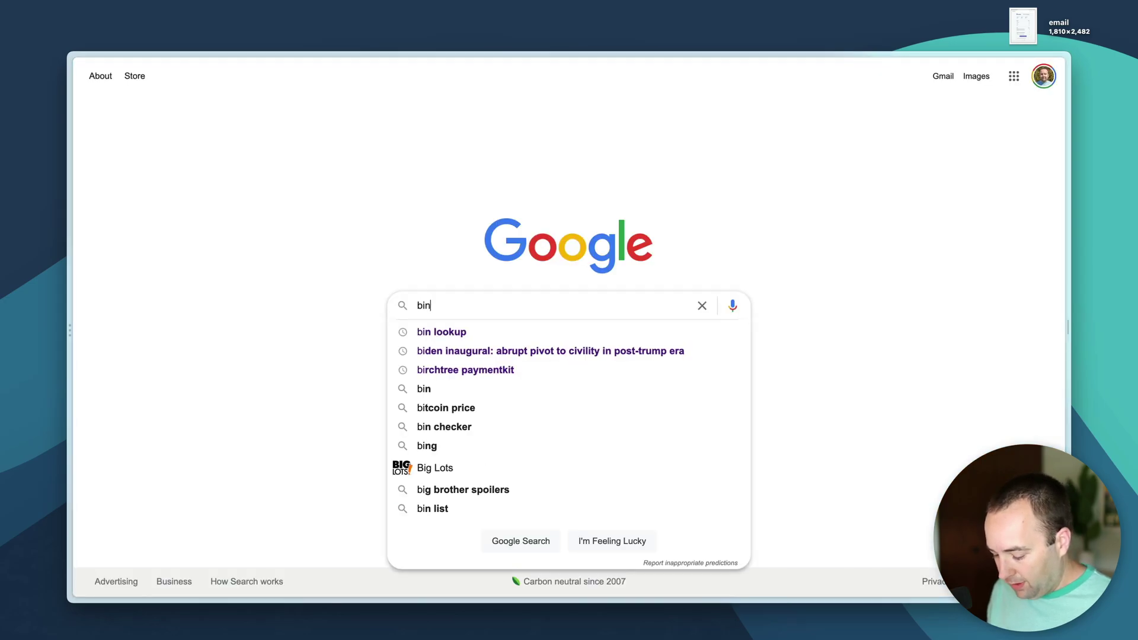
text(kup)
key(Return)
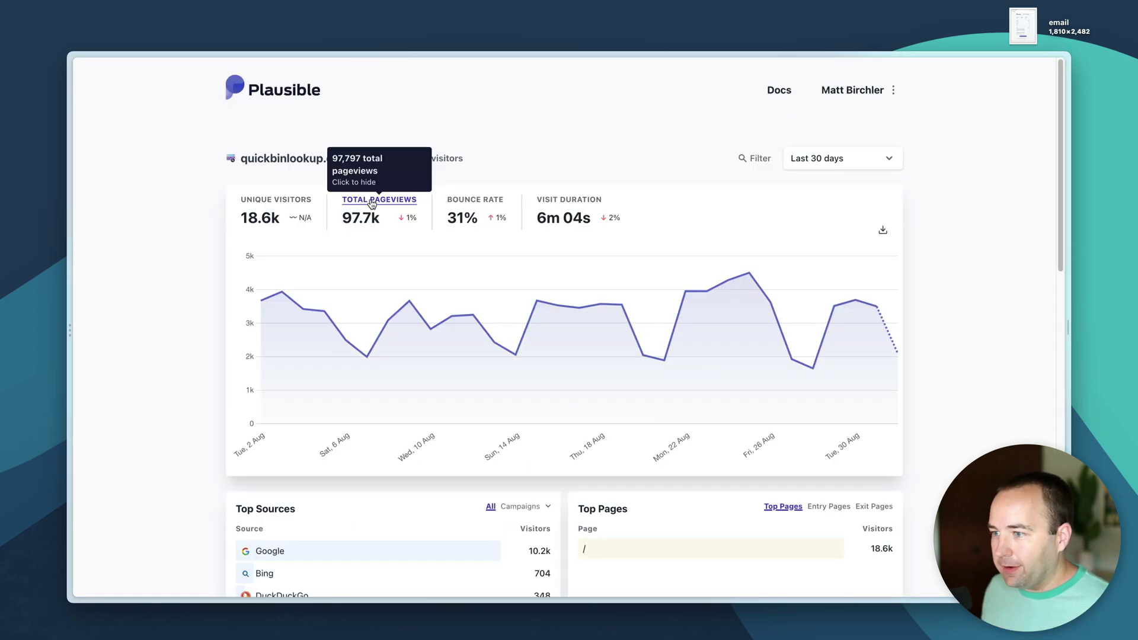
scroll(388, 497, down, 3)
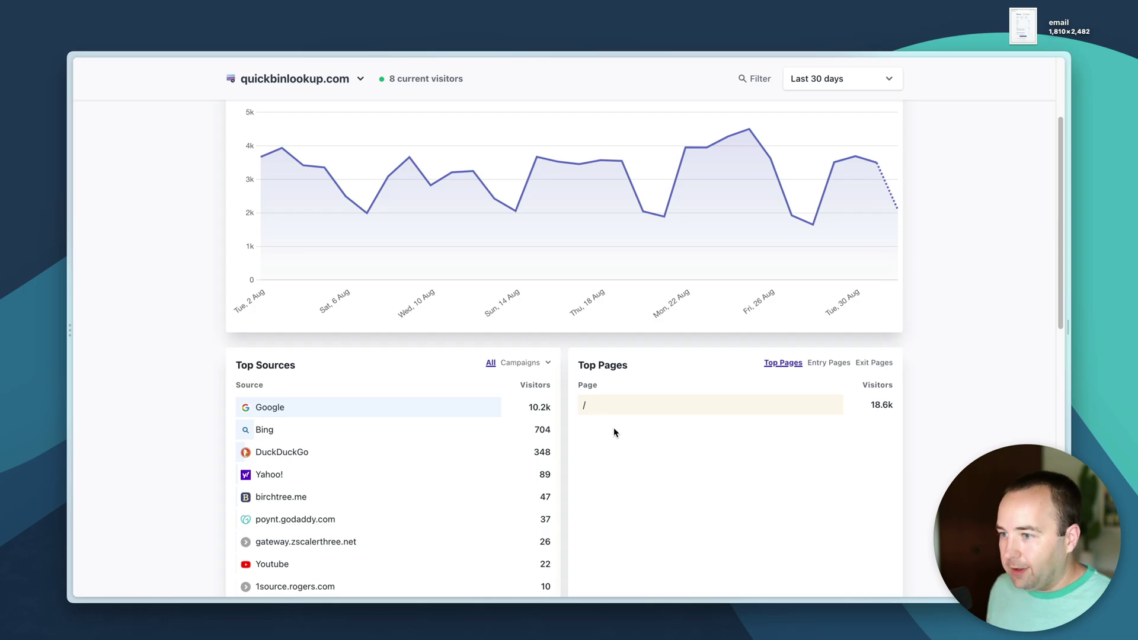
key(super+bracketleft)
- Open Quick BIN Lookup, look up BIN 411111, and copy the resulting bank name
click(244, 197)
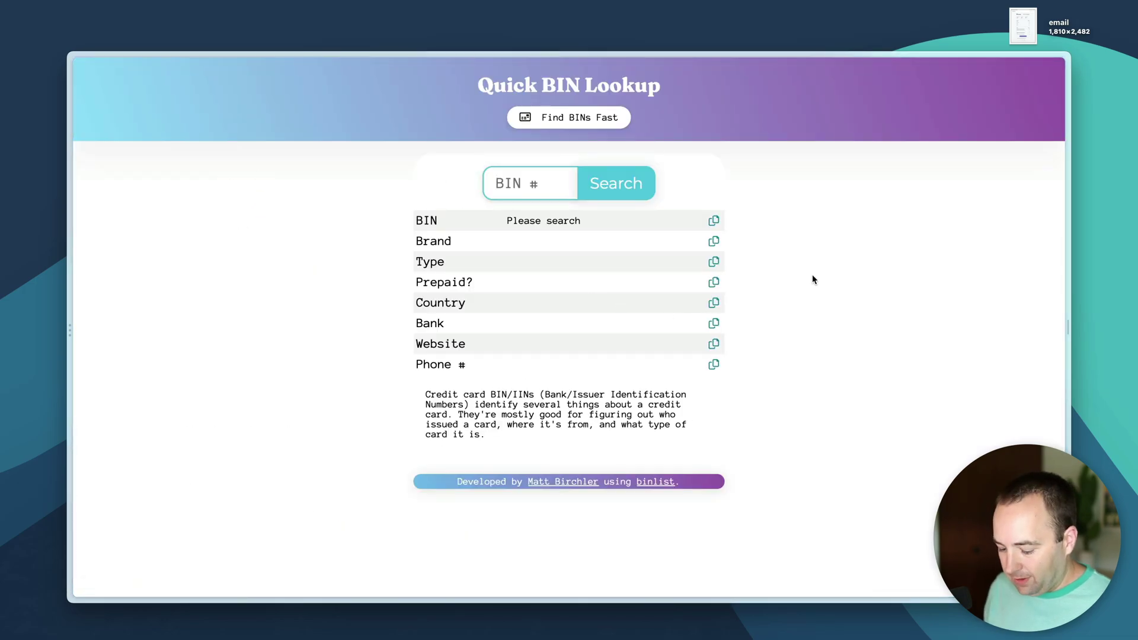
text(411111)
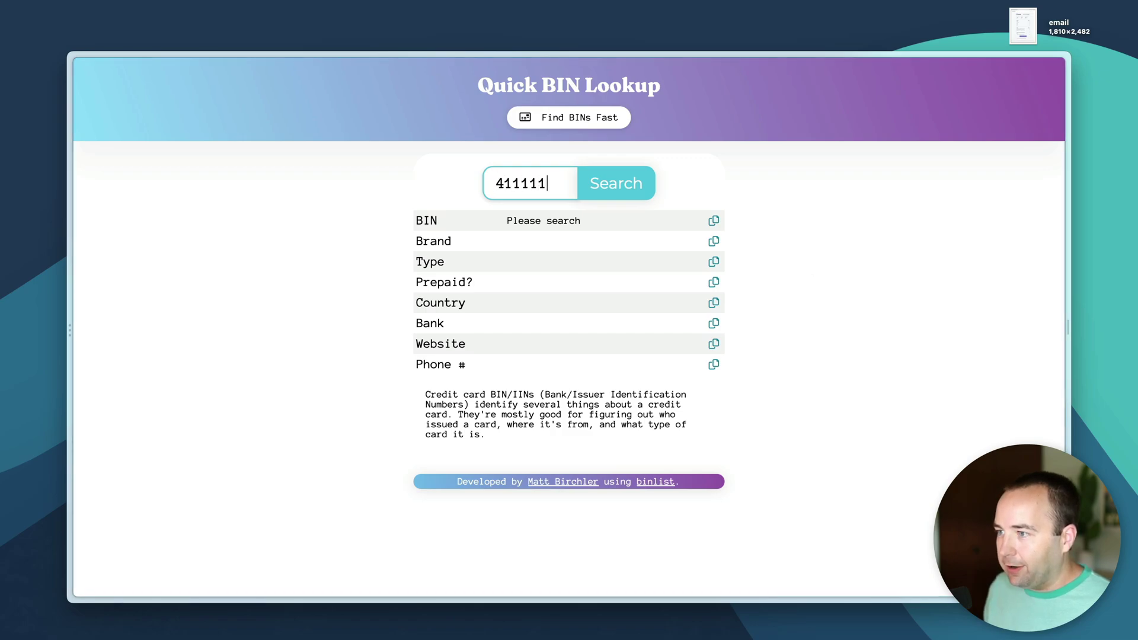
key(Return)
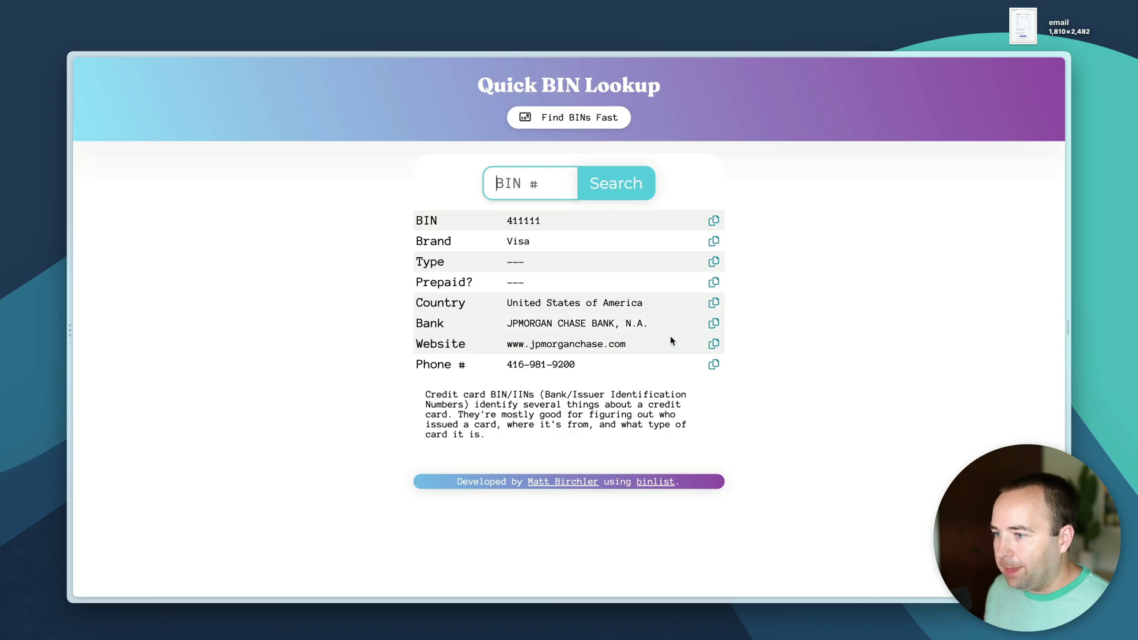
click(714, 325)
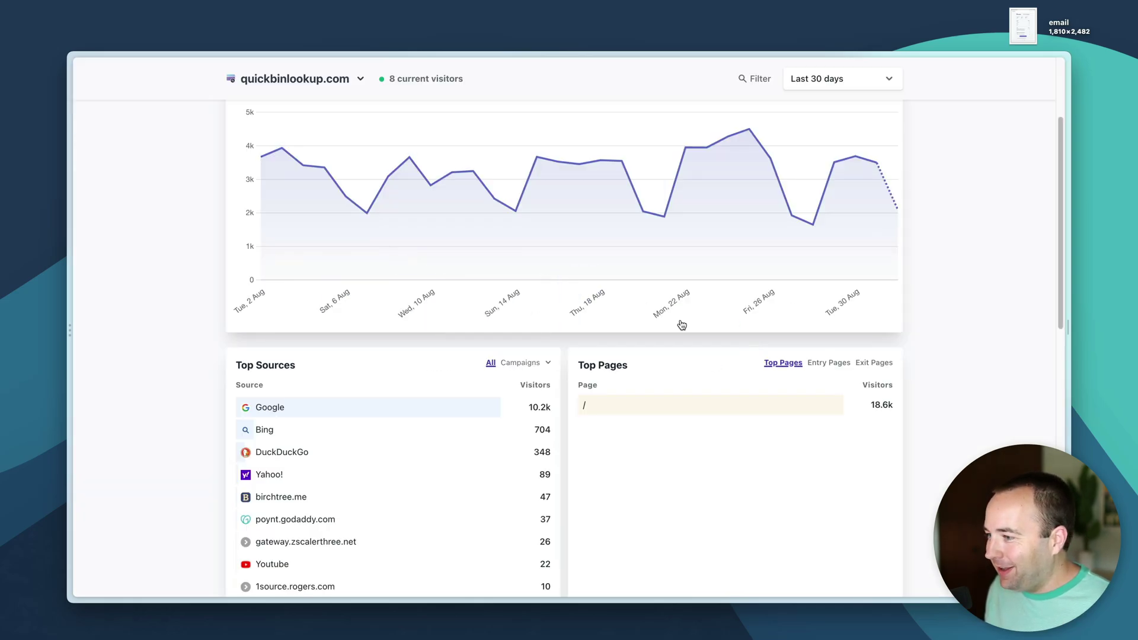
- Return to the quickbinlookup.com dashboard and scroll through its 30-day stats
click(571, 343)
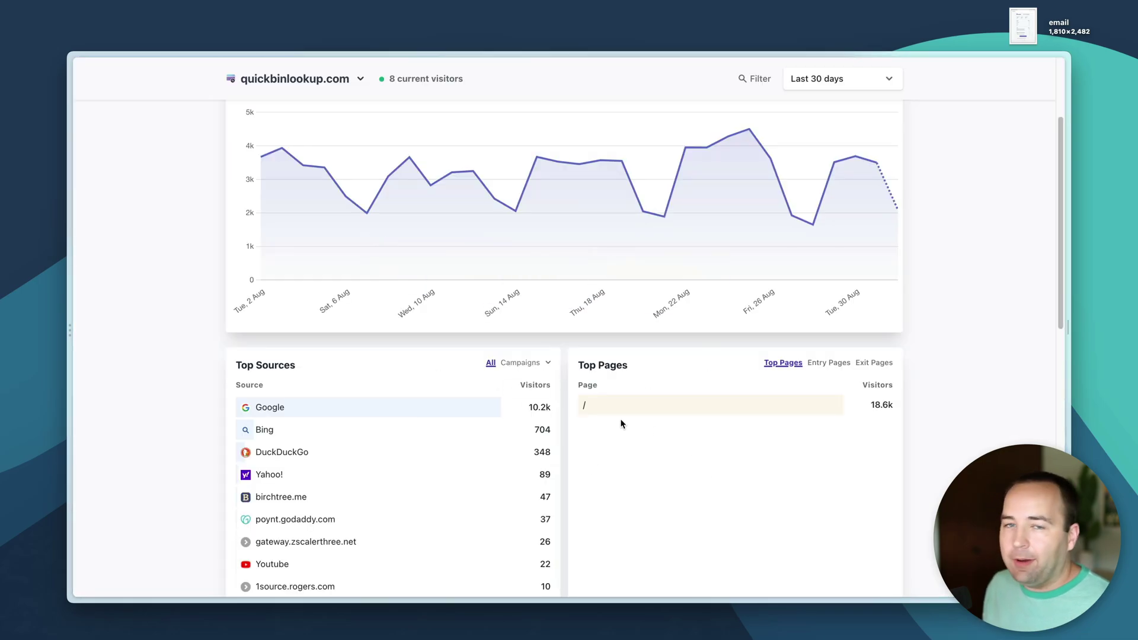
scroll(620, 419, down, 5)
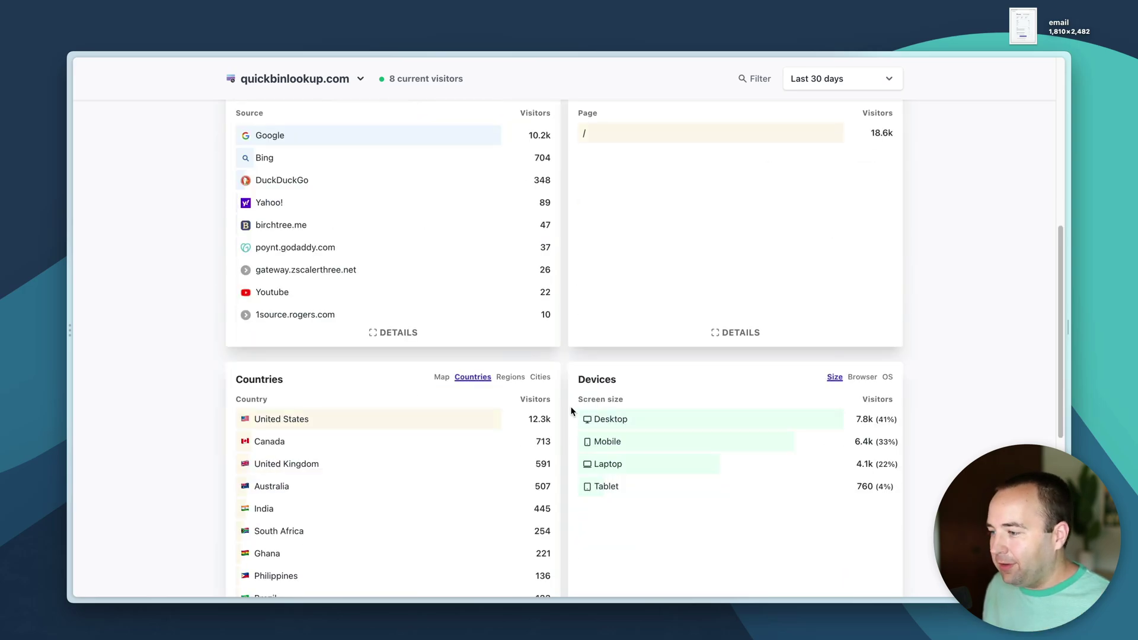
scroll(571, 409, down, 4)
scroll(571, 410, up, 15)
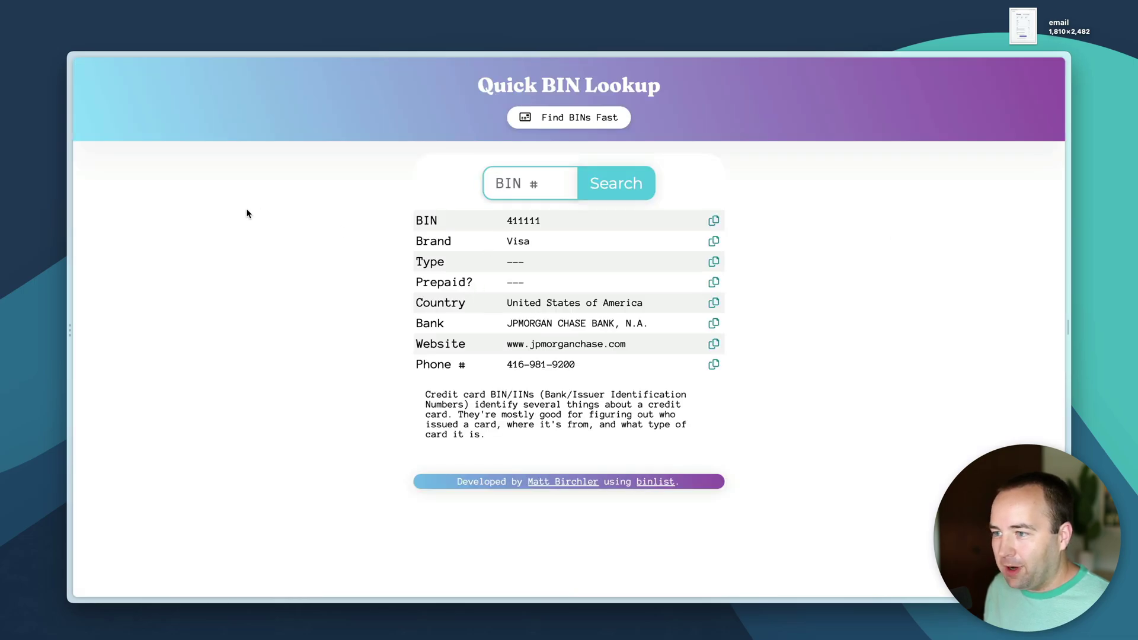
- View Quick BIN Lookup's page source and highlight its plausible.js script tag
right_click(365, 218)
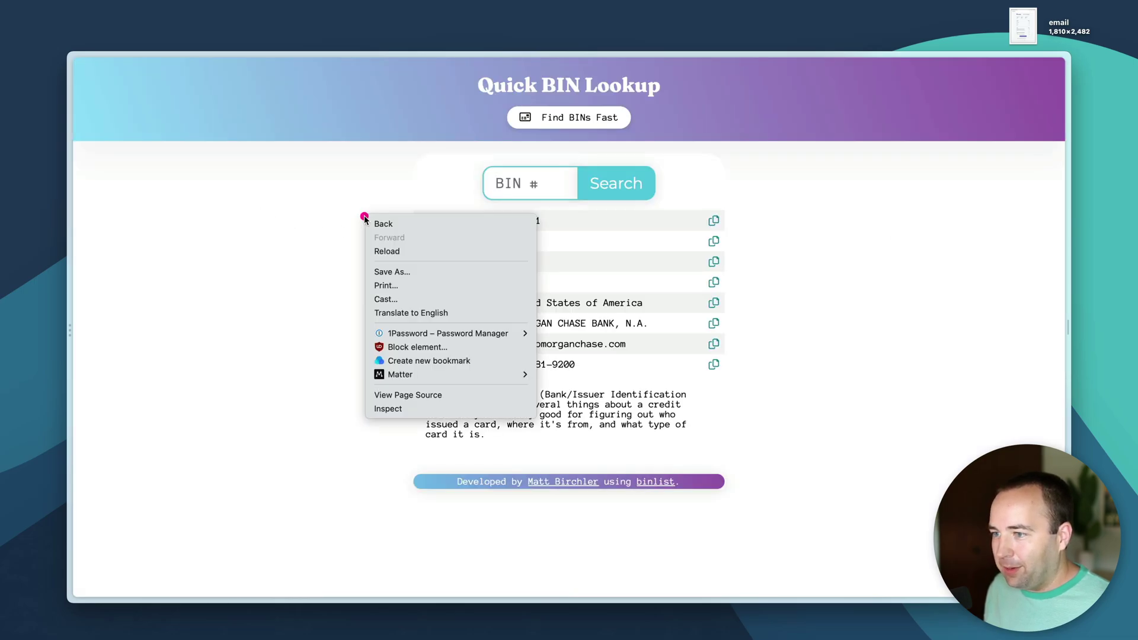
click(428, 394)
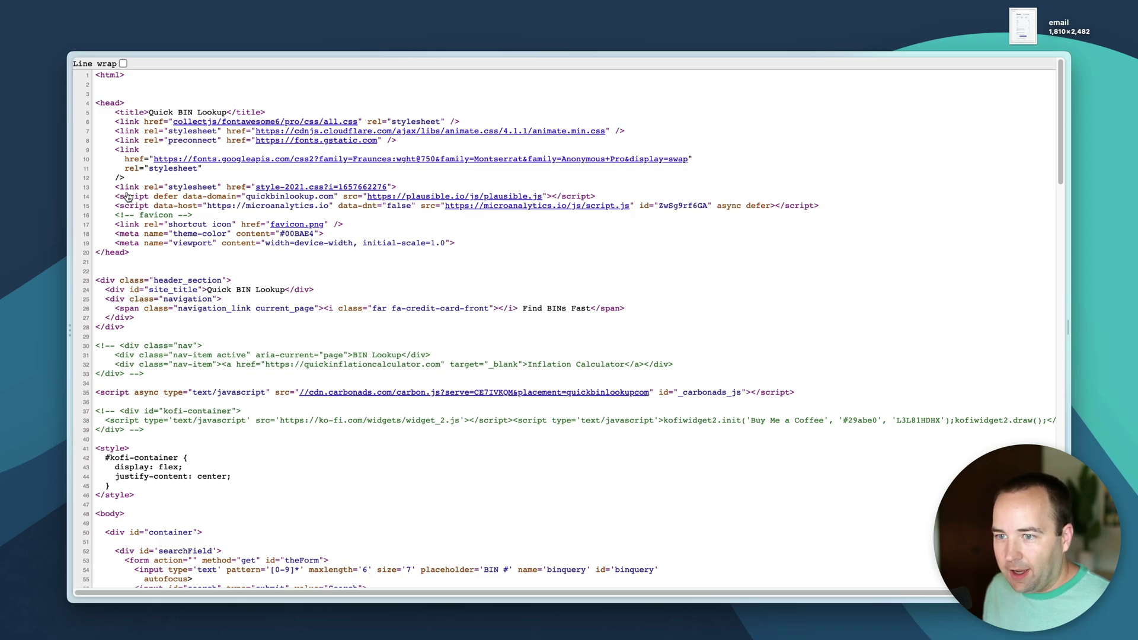
drag(115, 196, 601, 197)
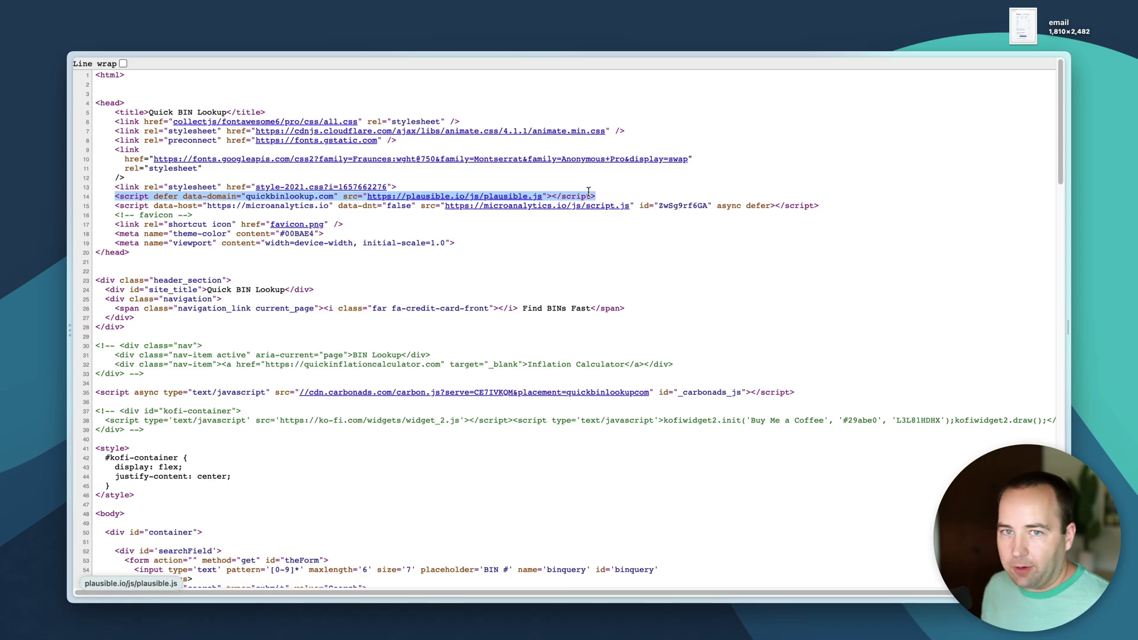
key(super+w)
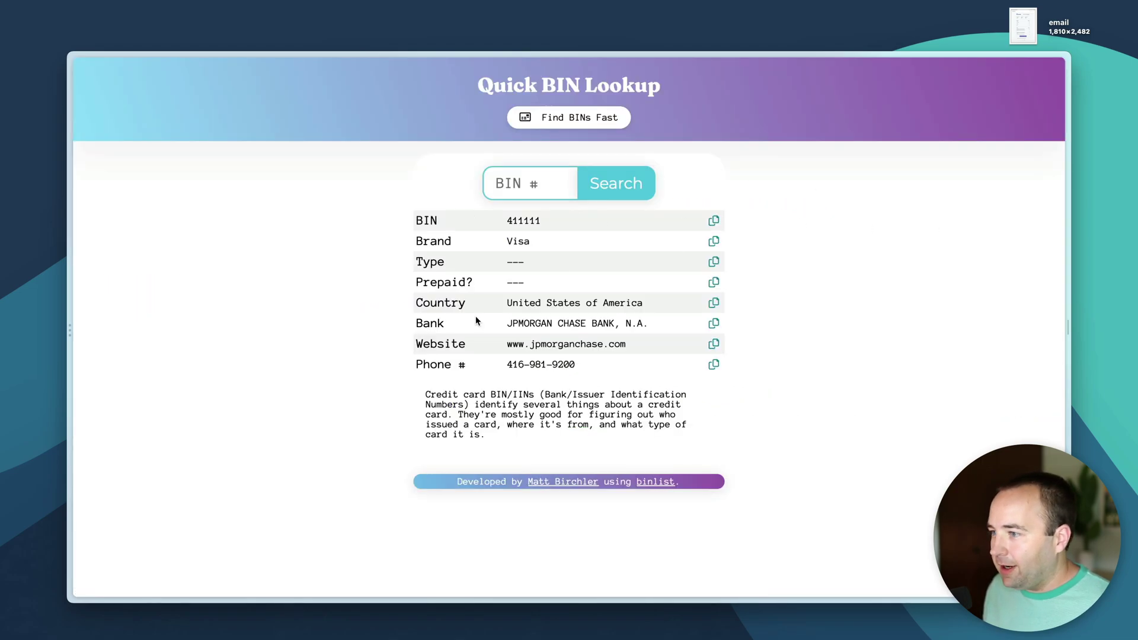
key(super+w)
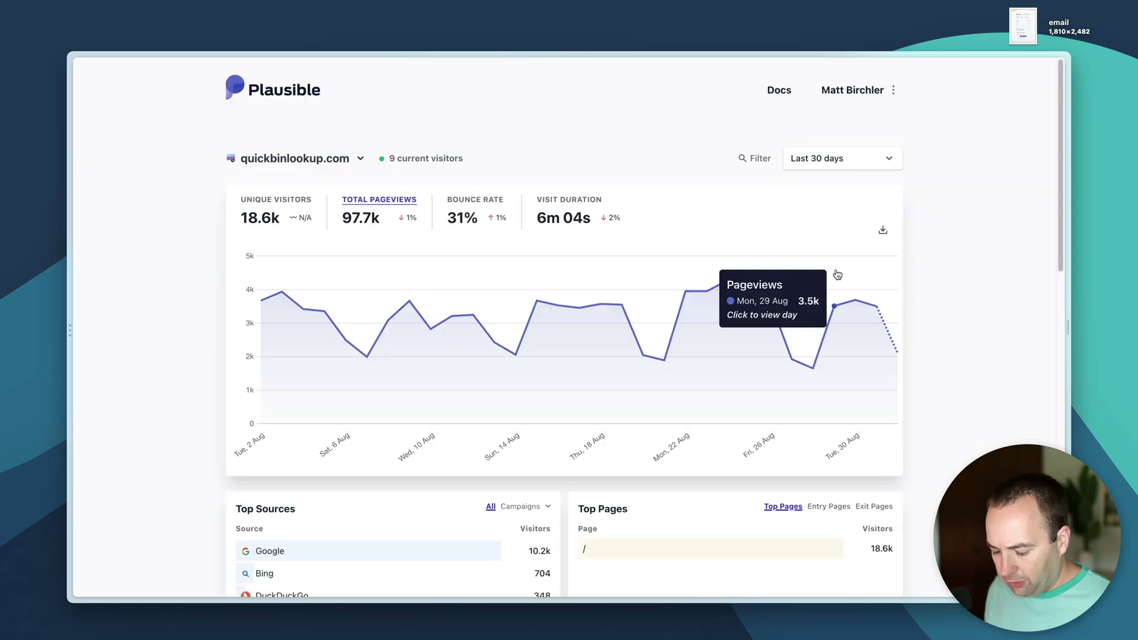
- In Ghost Admin's Code injection settings, highlight the birchtree.me Plausible script on Site Header line 13
key(super+w)
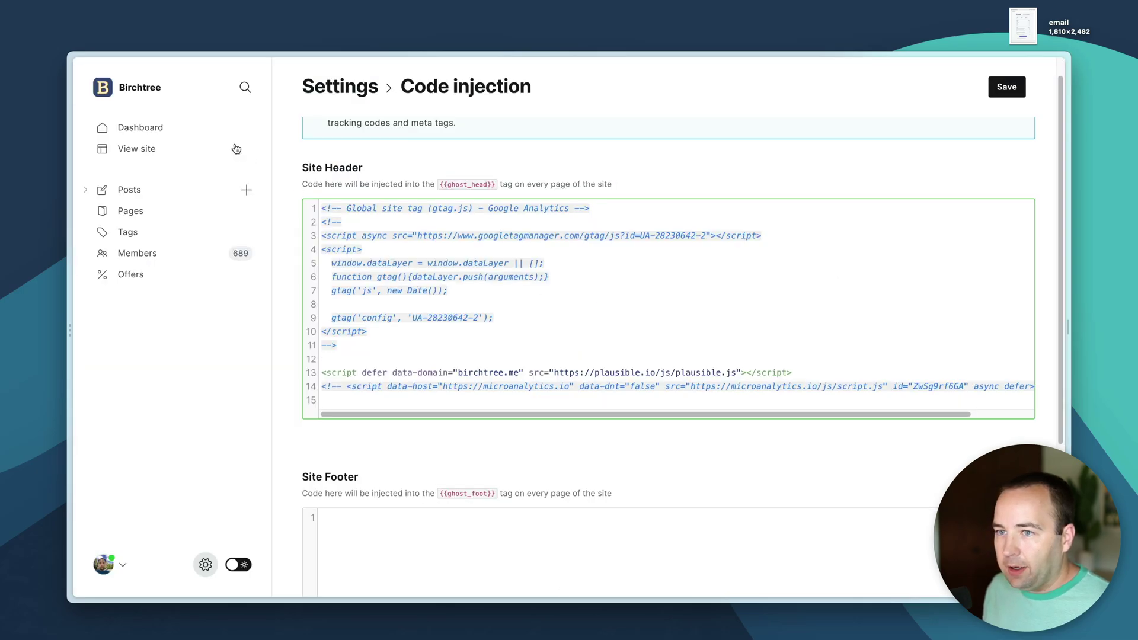
click(167, 125)
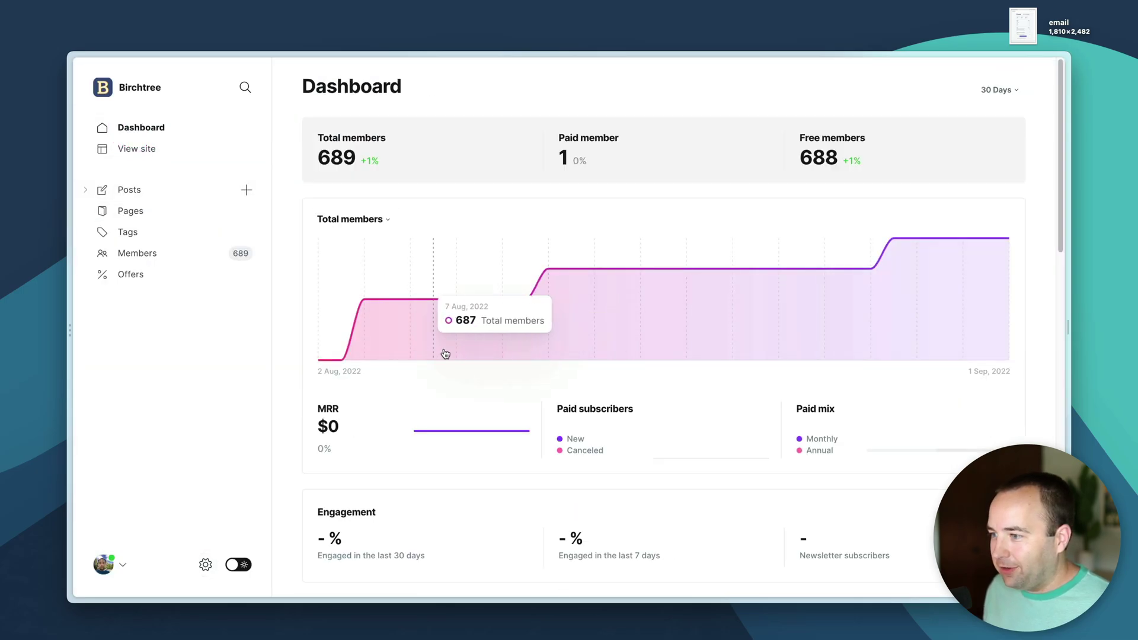
click(205, 564)
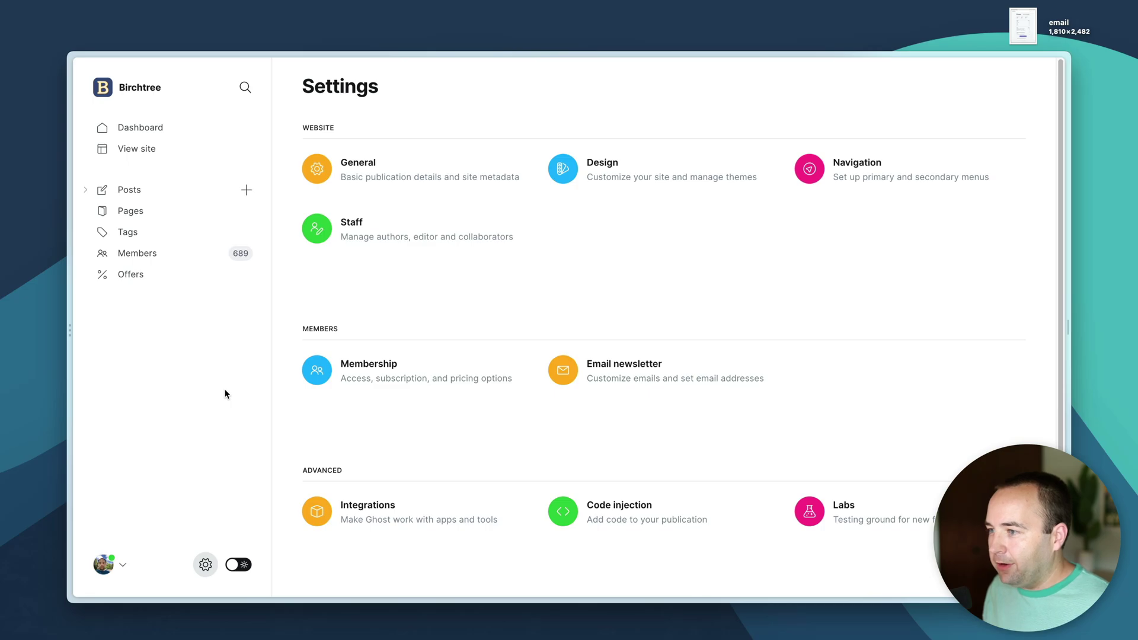
click(564, 511)
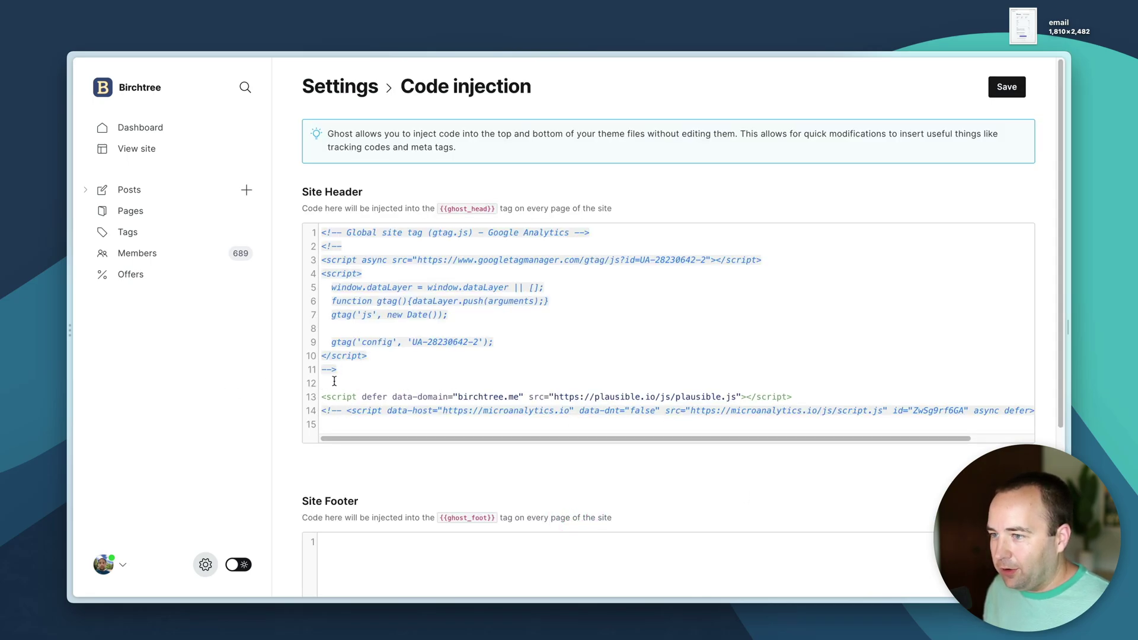
drag(322, 397, 821, 395)
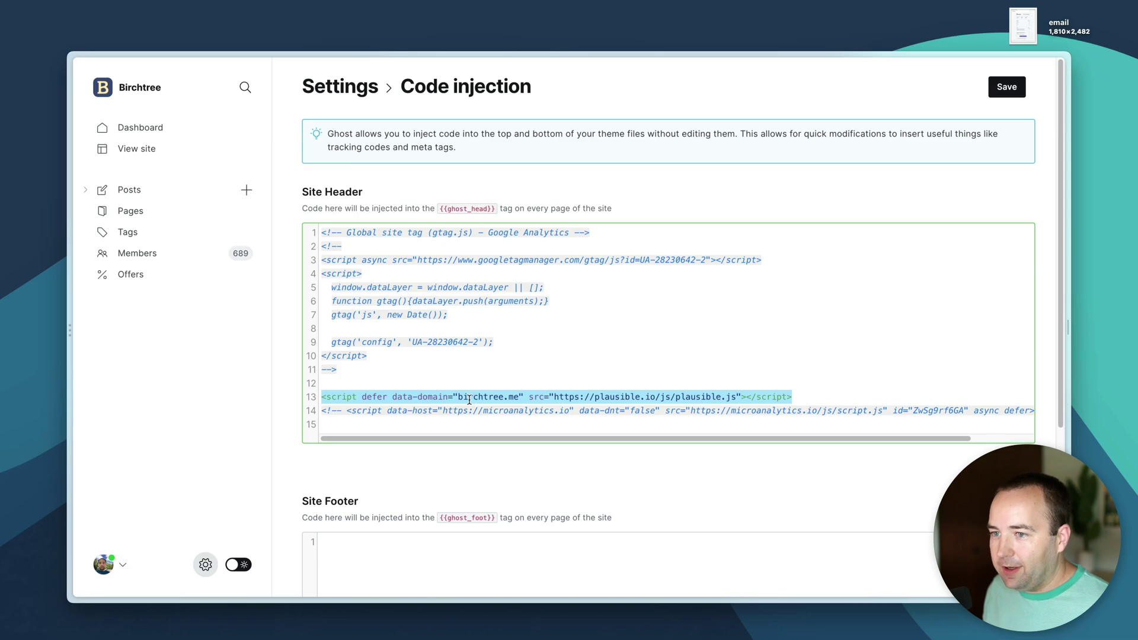
key(super+Tab)
key(super+Tab)
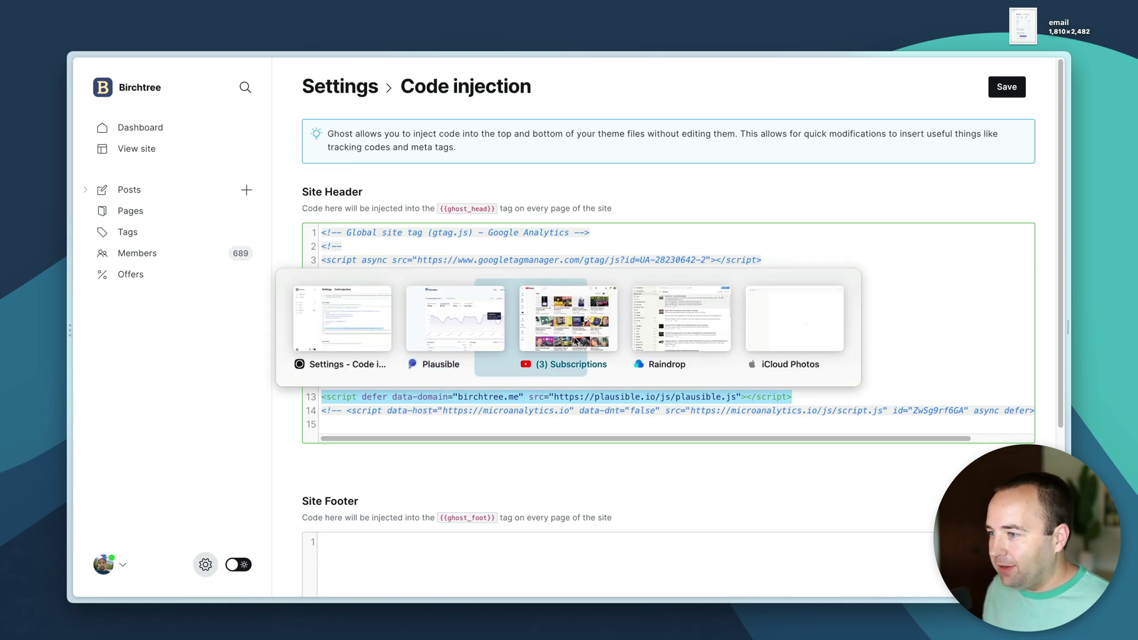
key(super+shift+Tab)
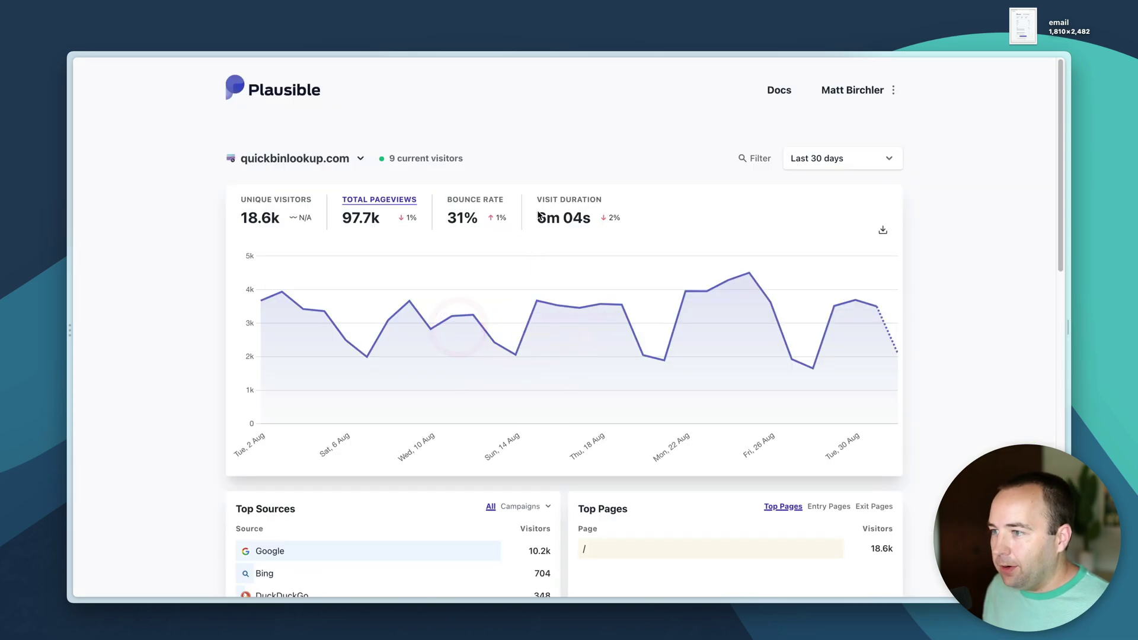
- Switch to the birchtree.me dashboard from the site dropdown, then view the all-sites overview
click(282, 158)
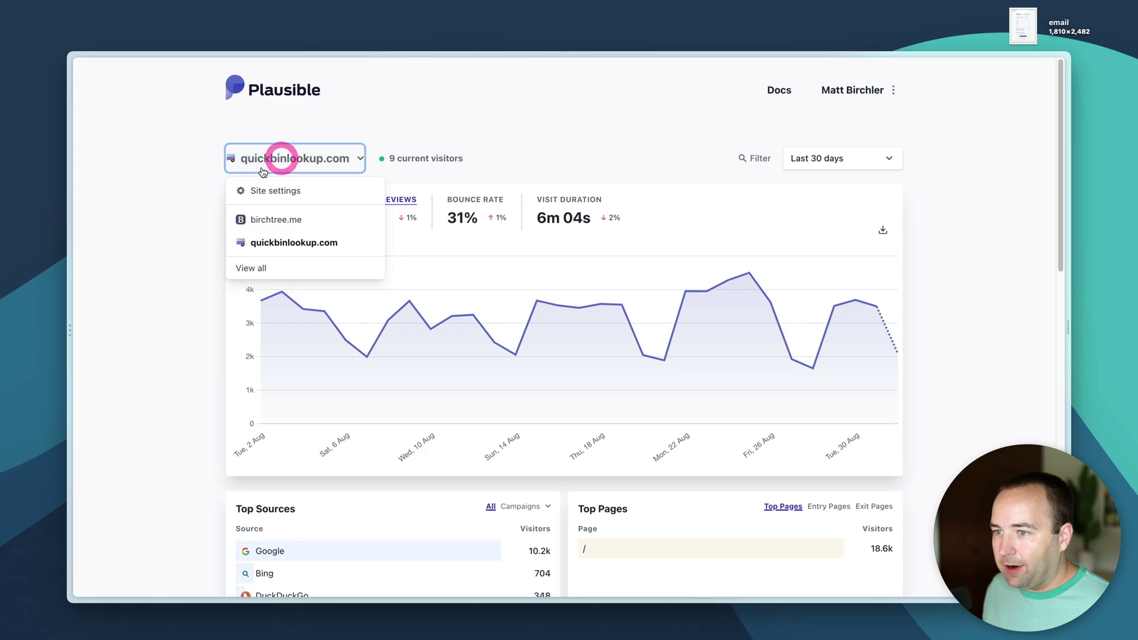
click(260, 218)
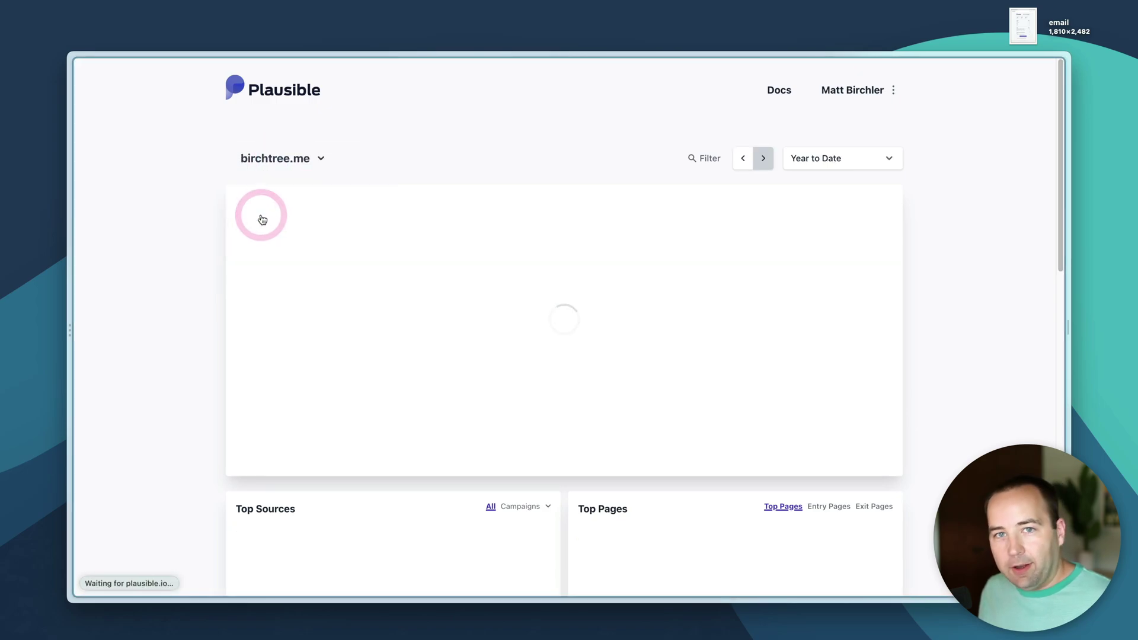
click(208, 224)
click(265, 164)
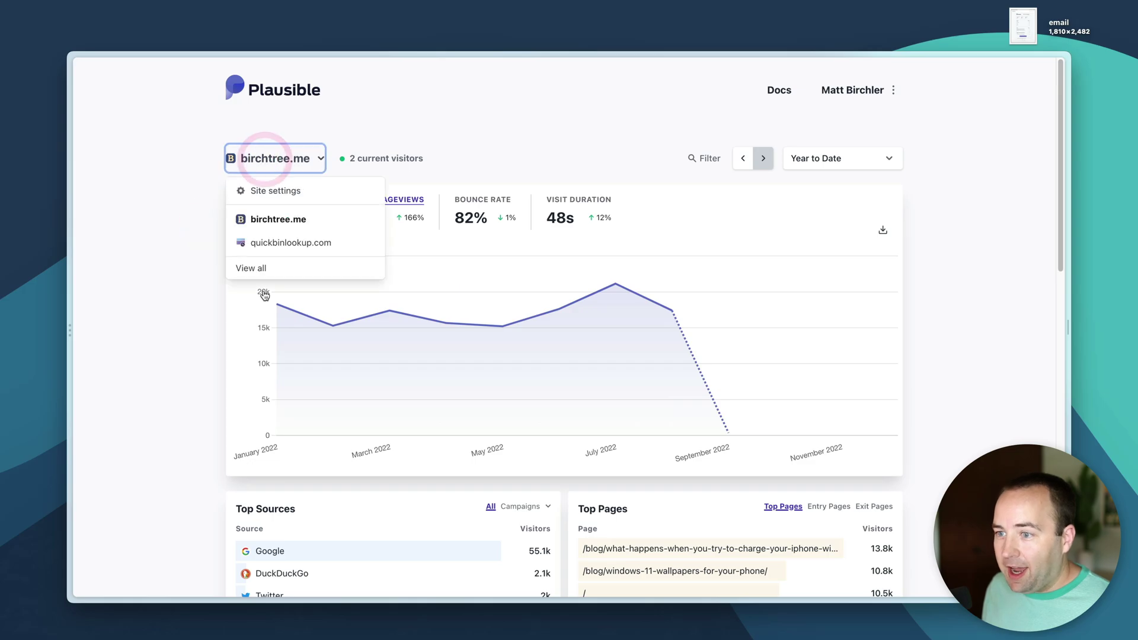
click(260, 268)
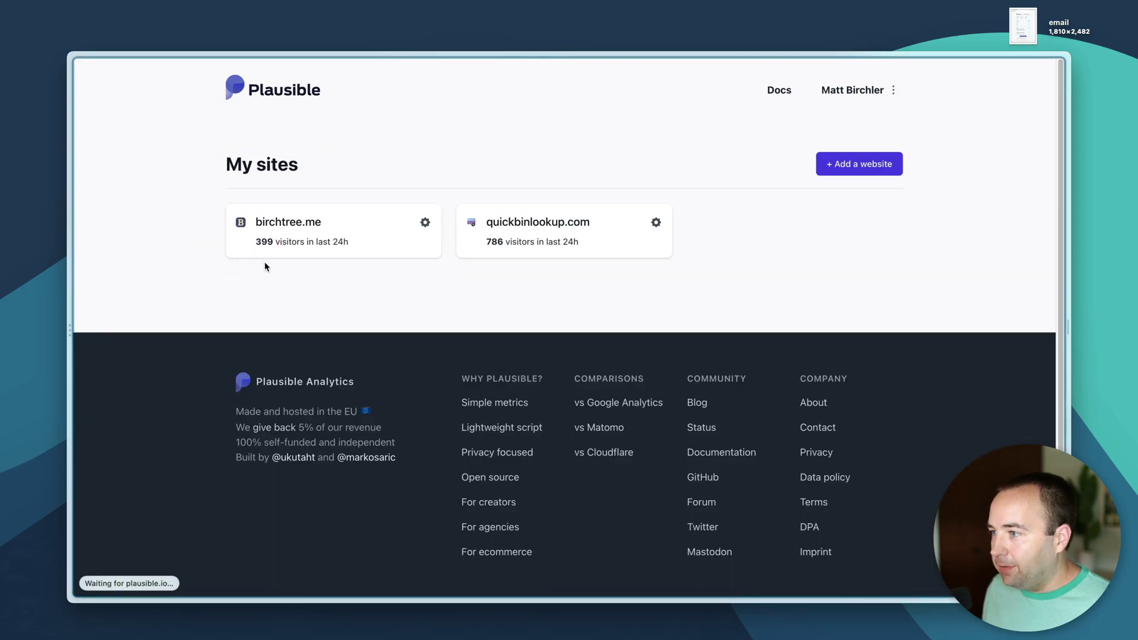
- Glance at the Add a website form, then return and open birchtree.me's Year to Date dashboard
click(843, 168)
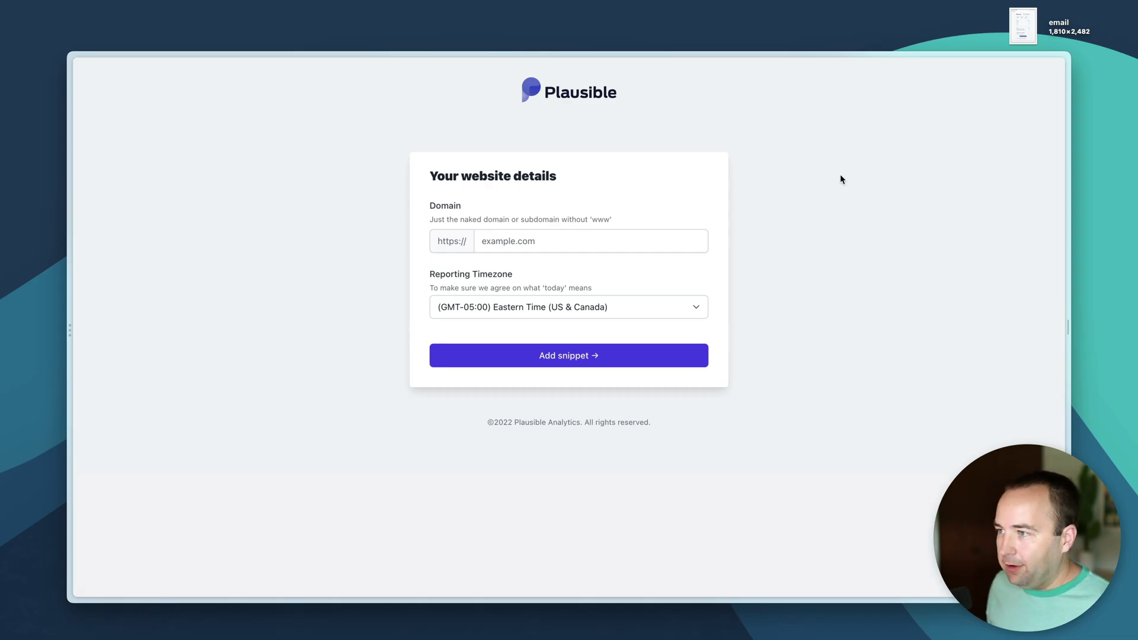
key(super+bracketleft)
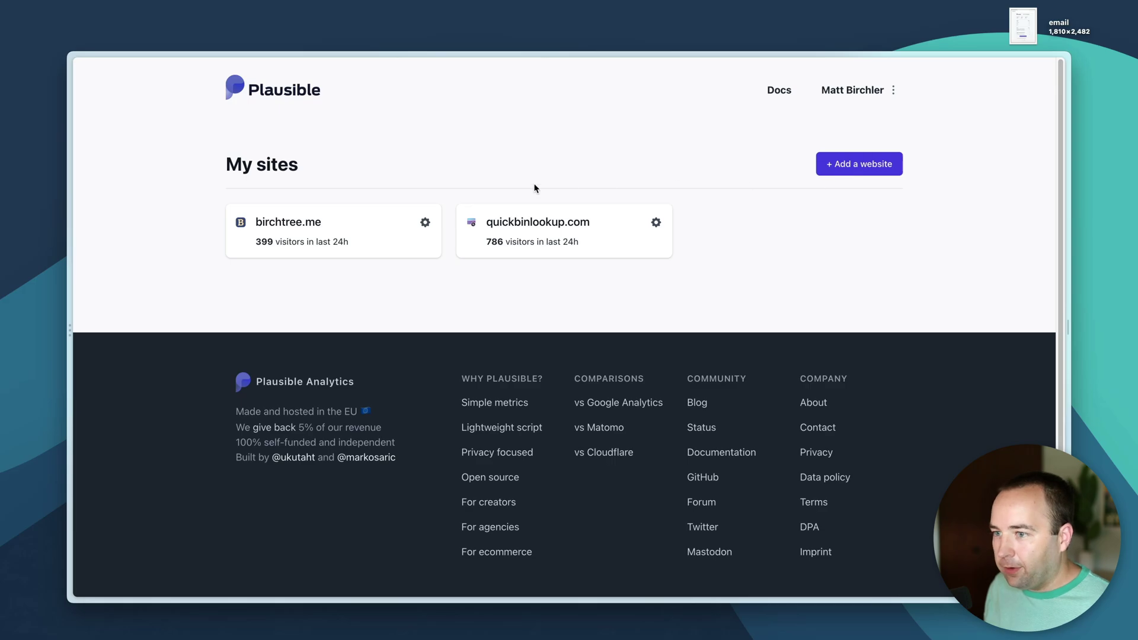
click(320, 224)
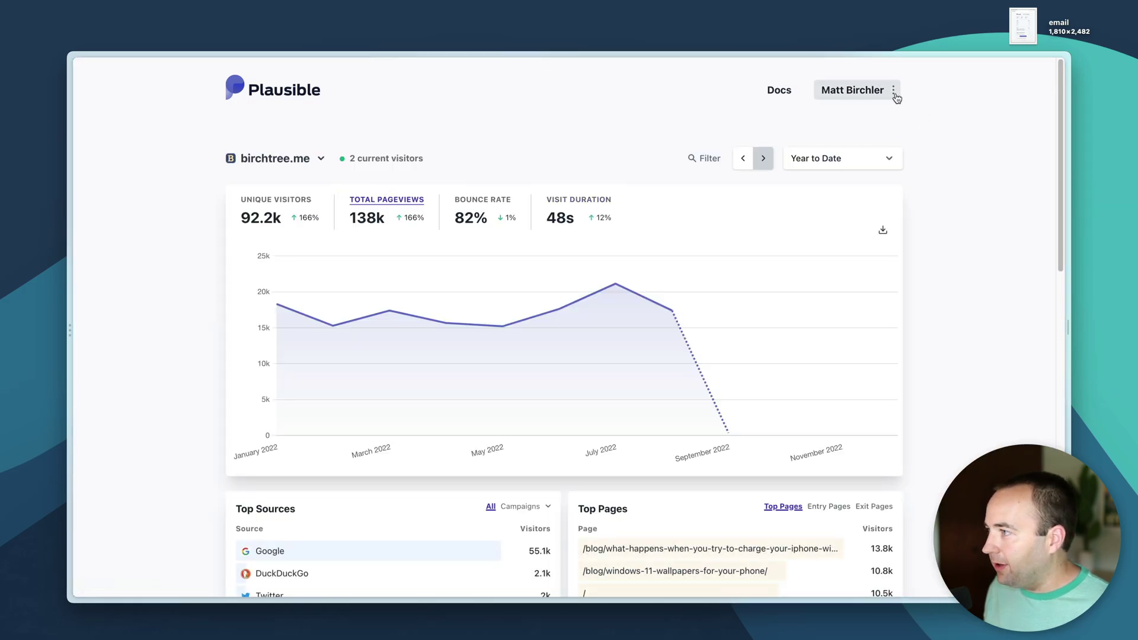
click(893, 90)
- Review the Subscription Plan in account Settings: 200k pageview quota, $22.00 next bill, 115,623 pageviews used
click(843, 116)
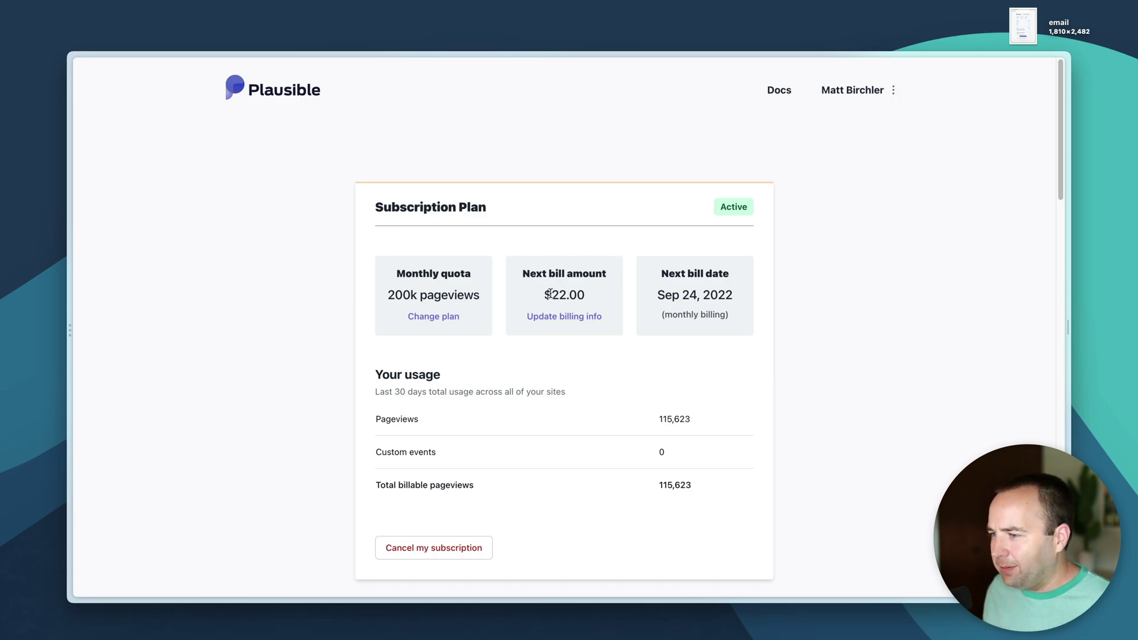
drag(544, 295, 586, 295)
click(593, 293)
click(591, 296)
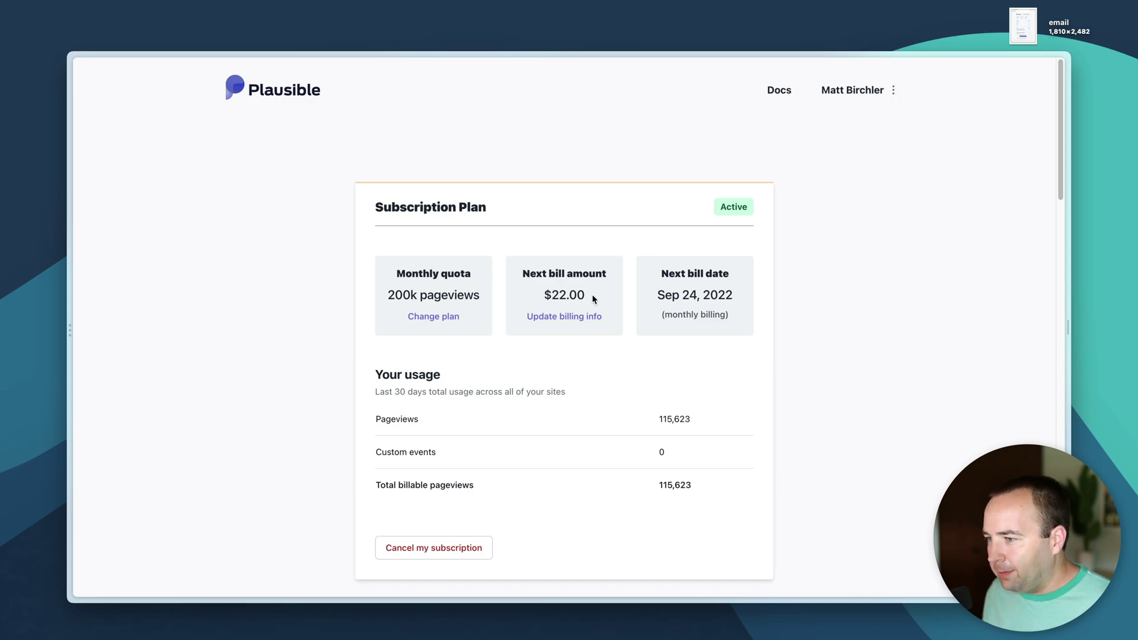
drag(387, 295, 478, 294)
click(480, 293)
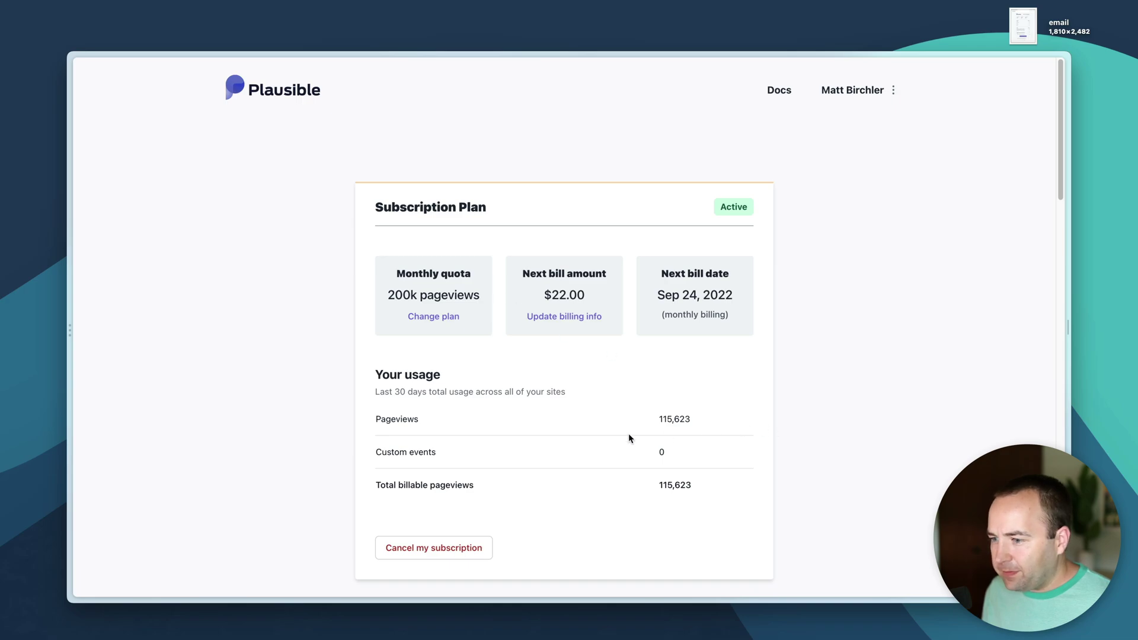
double_click(661, 419)
click(726, 407)
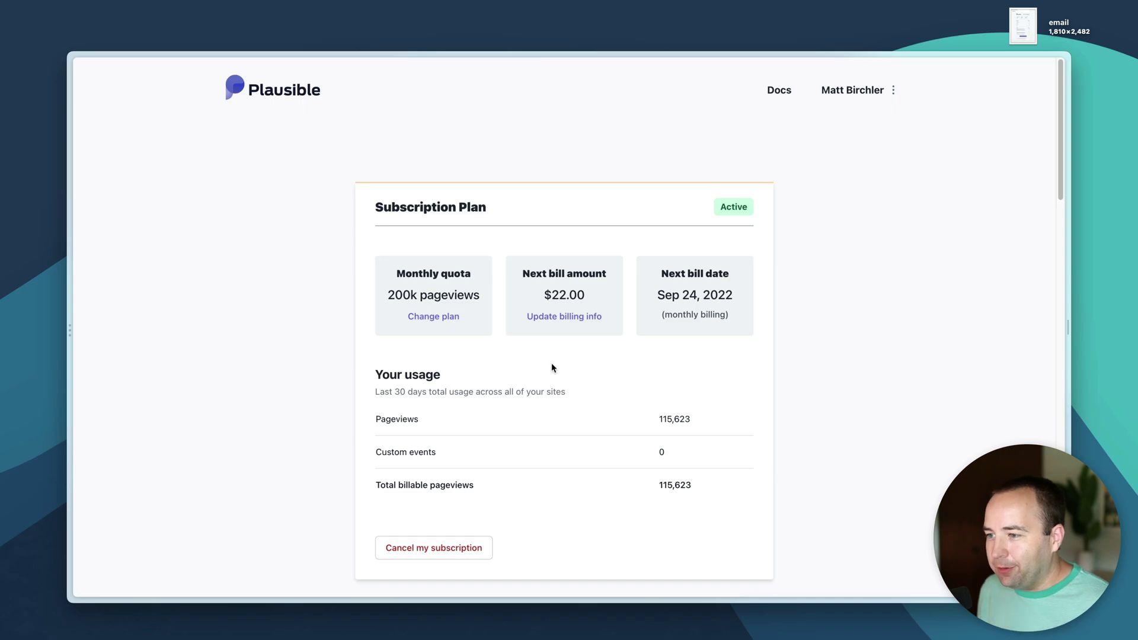
click(442, 318)
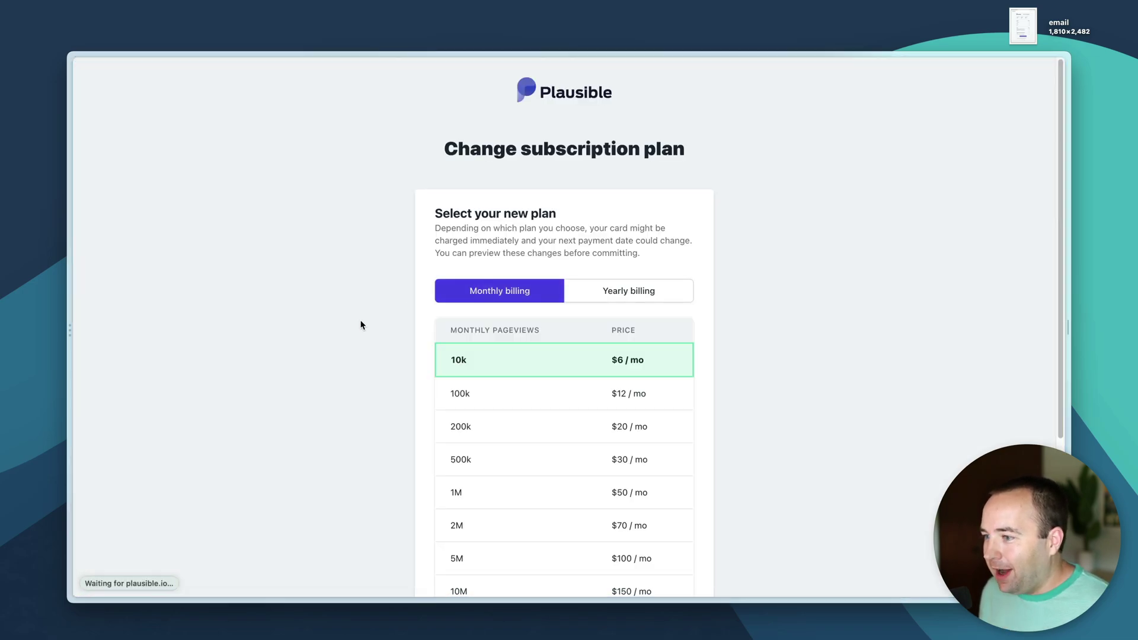
scroll(362, 325, down, 1)
scroll(362, 325, down, 3)
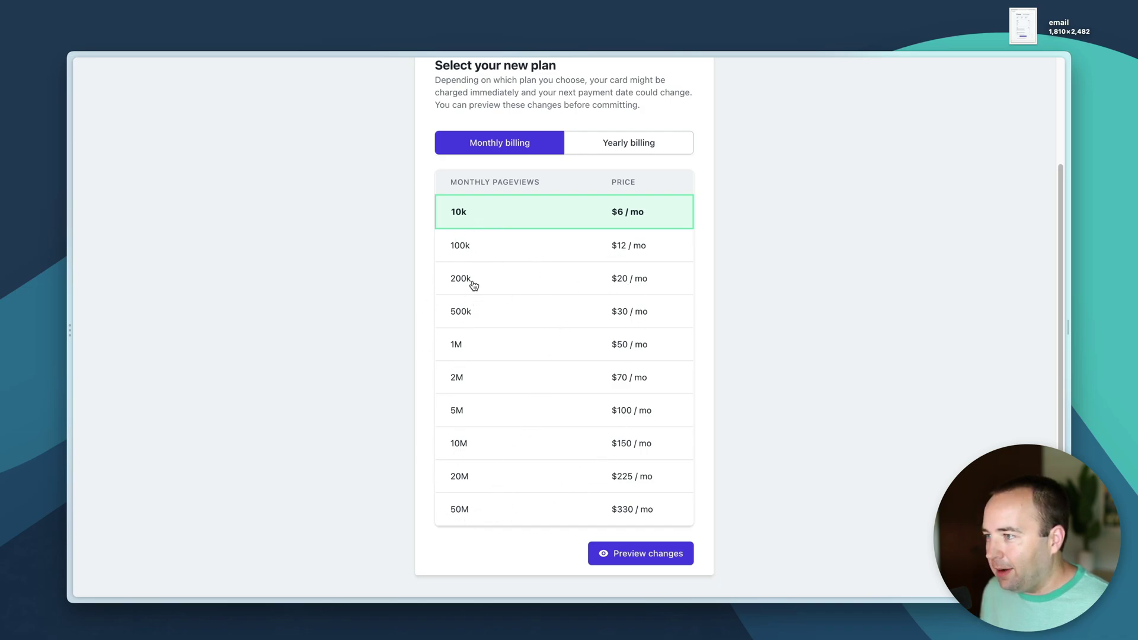
click(609, 148)
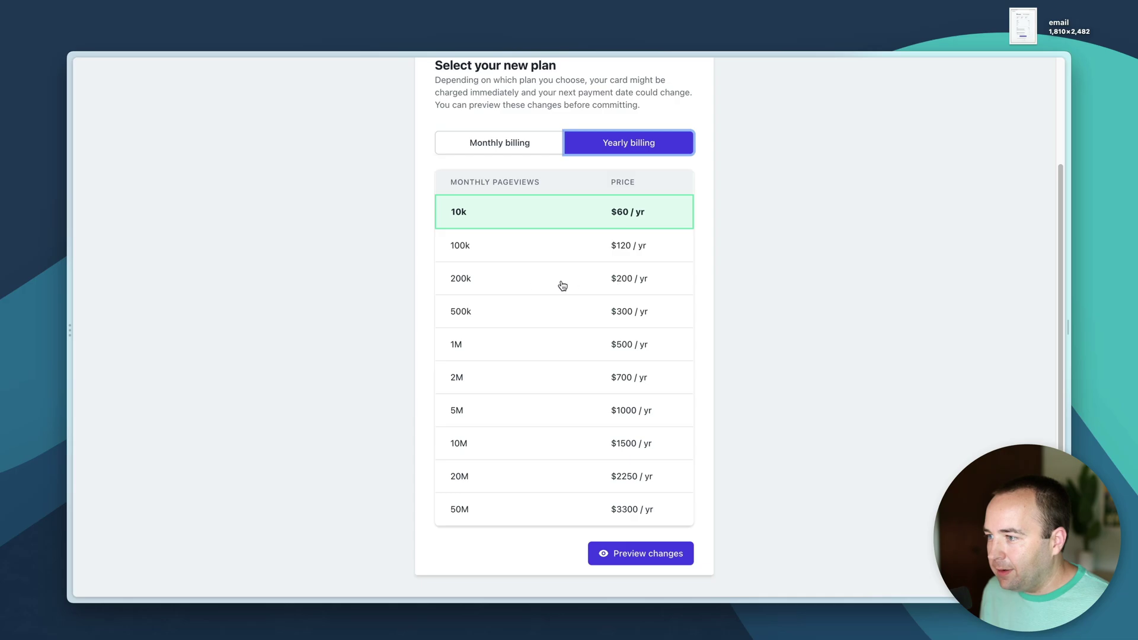
click(524, 148)
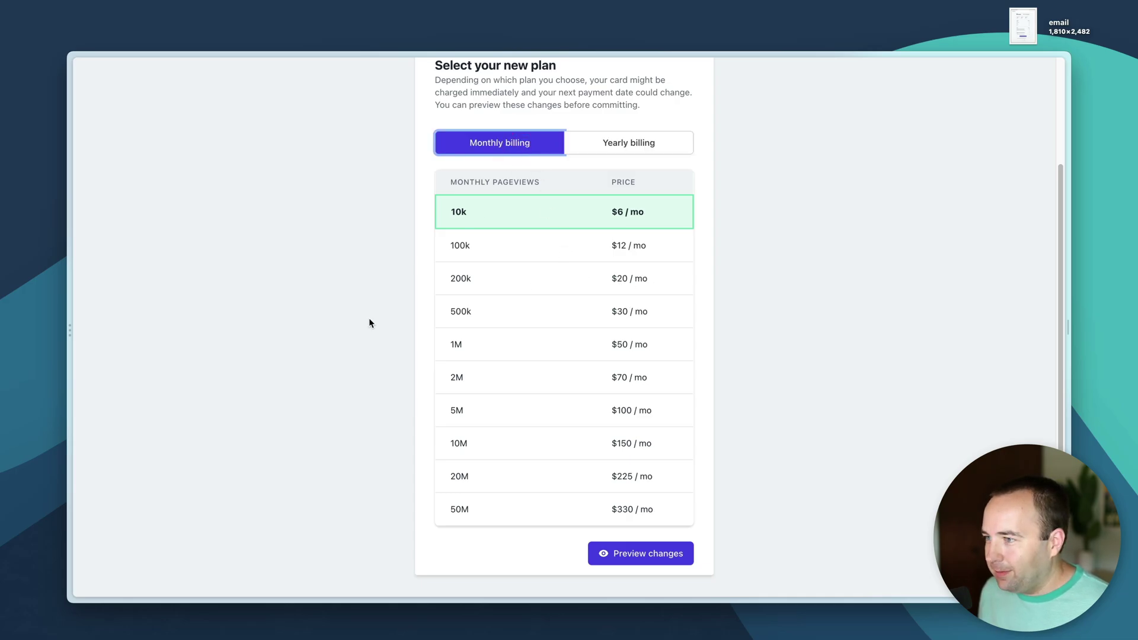
scroll(369, 319, up, 3)
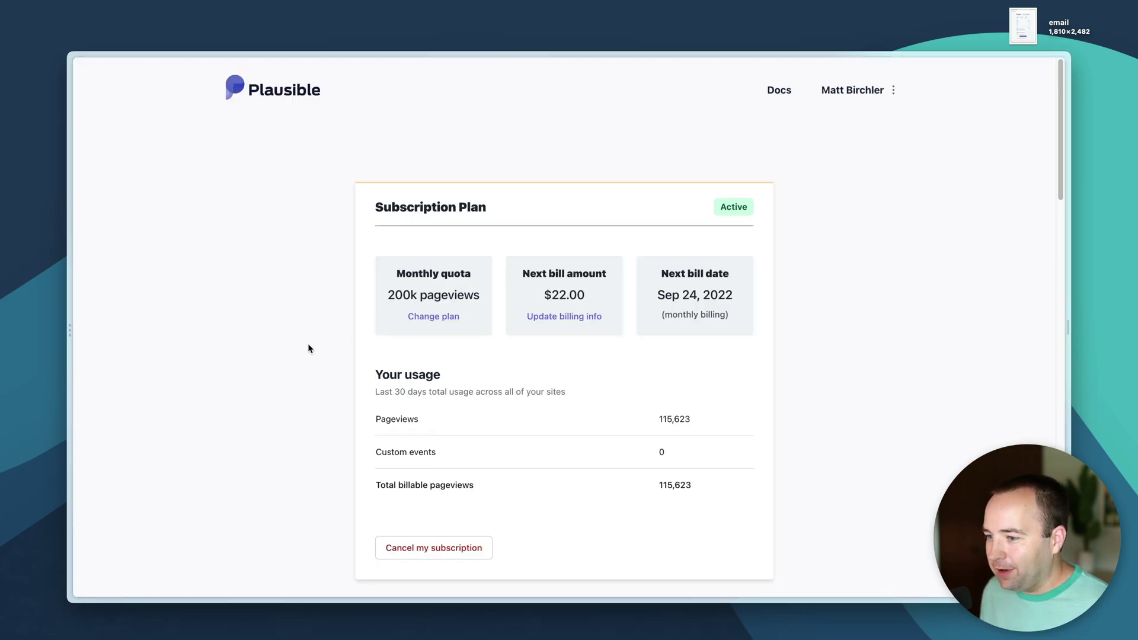
click(308, 346)
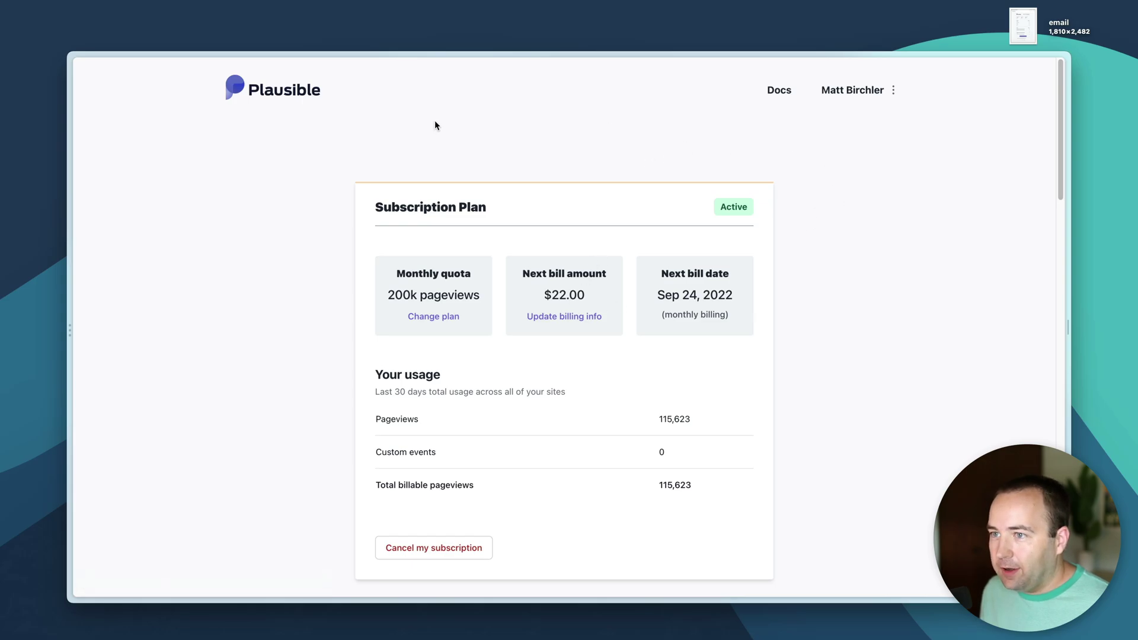
click(291, 94)
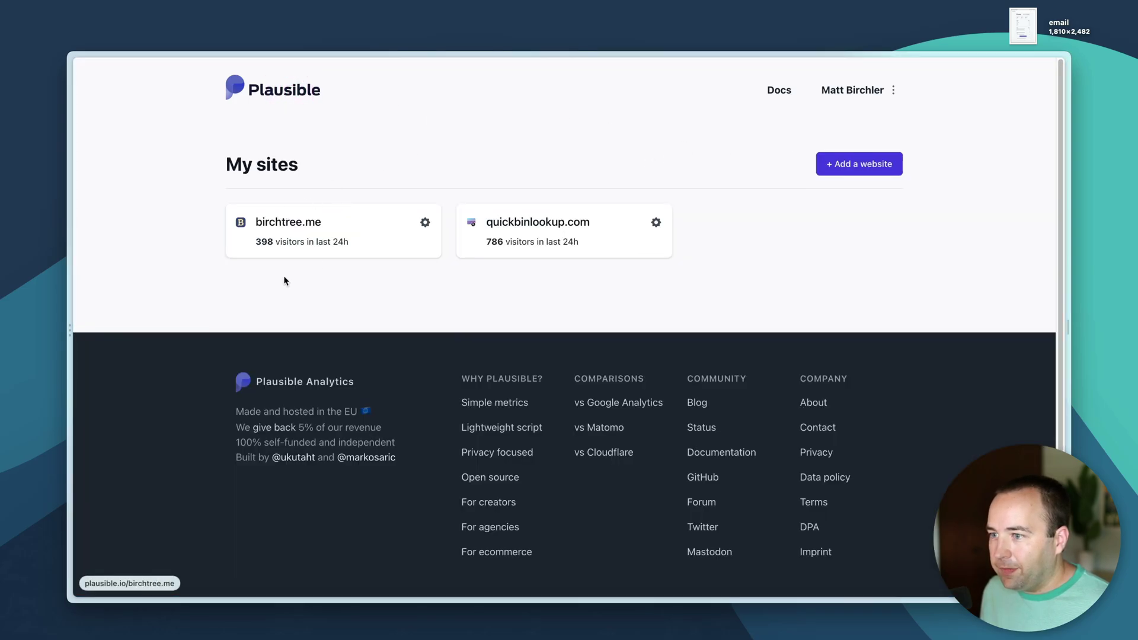
- Open birchtree.me's General site settings, showing its domain, Central Time timezone and JavaScript snippet
click(333, 226)
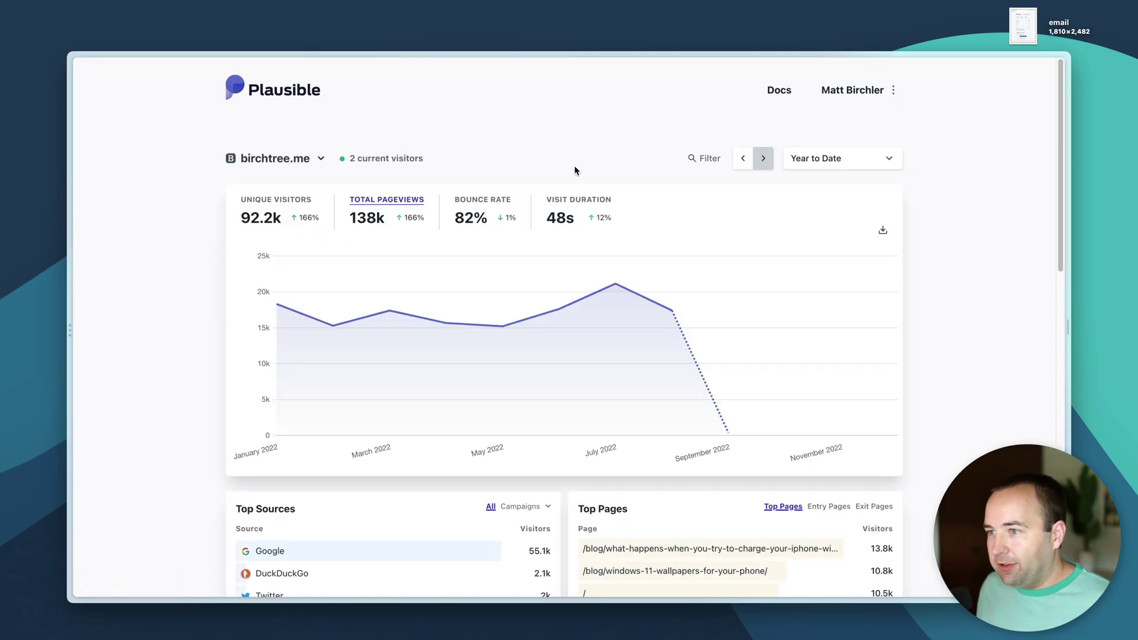
click(306, 163)
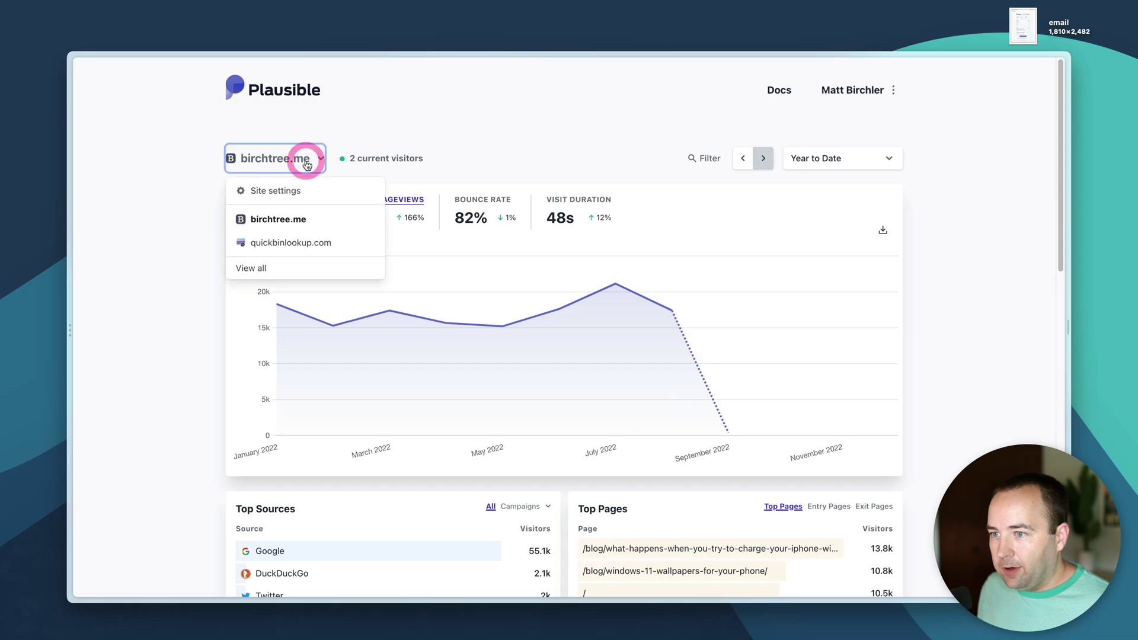
click(255, 190)
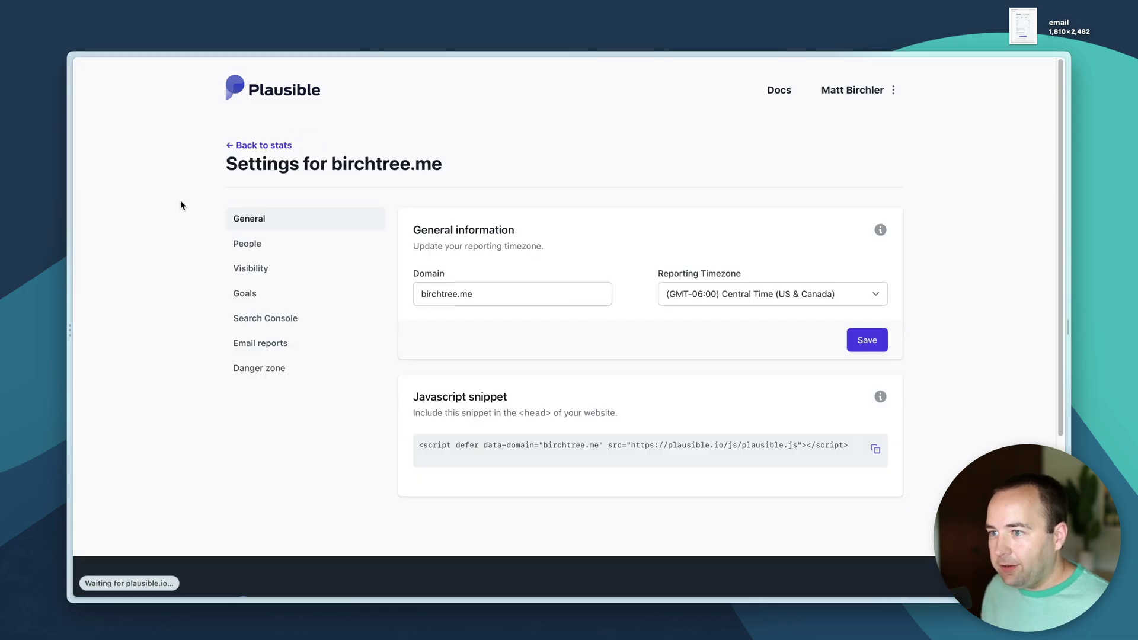
drag(329, 164, 464, 161)
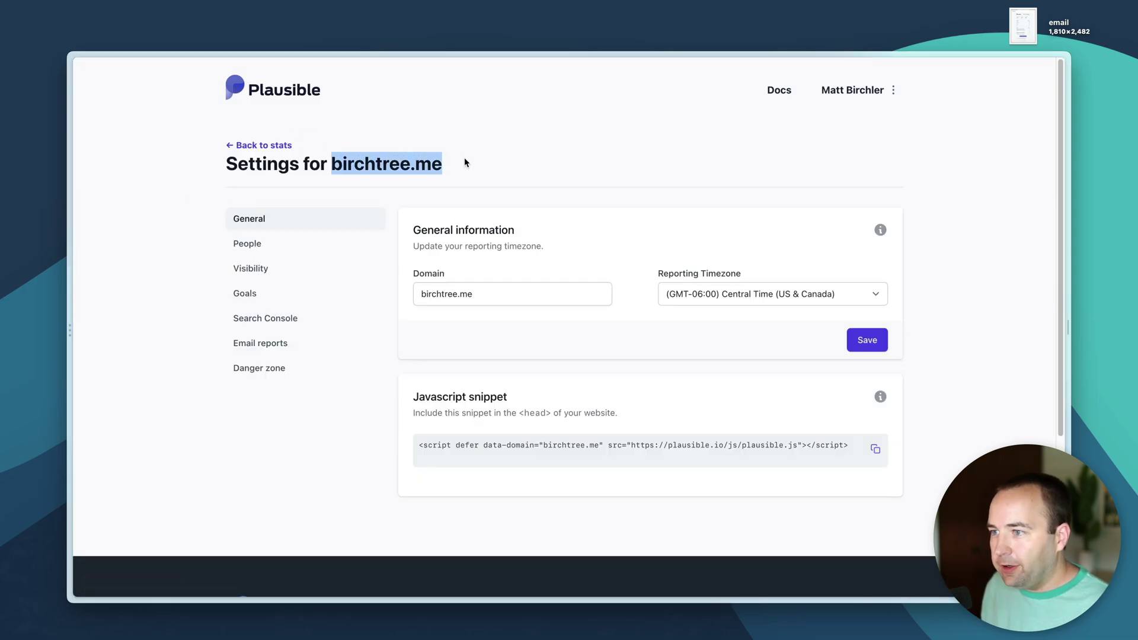
click(465, 162)
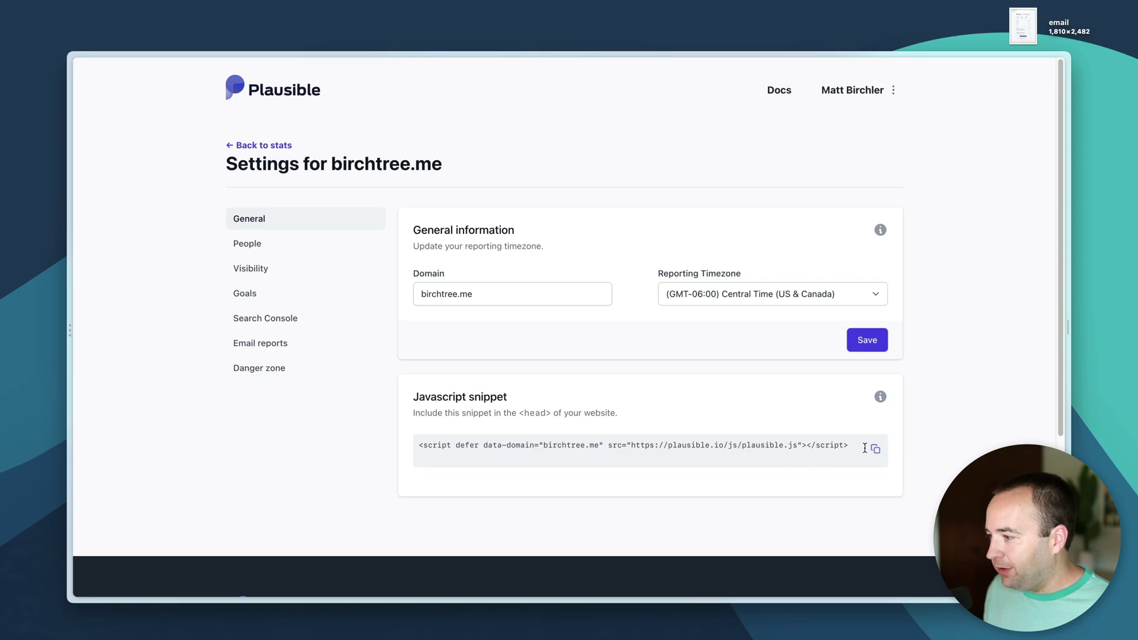
click(243, 242)
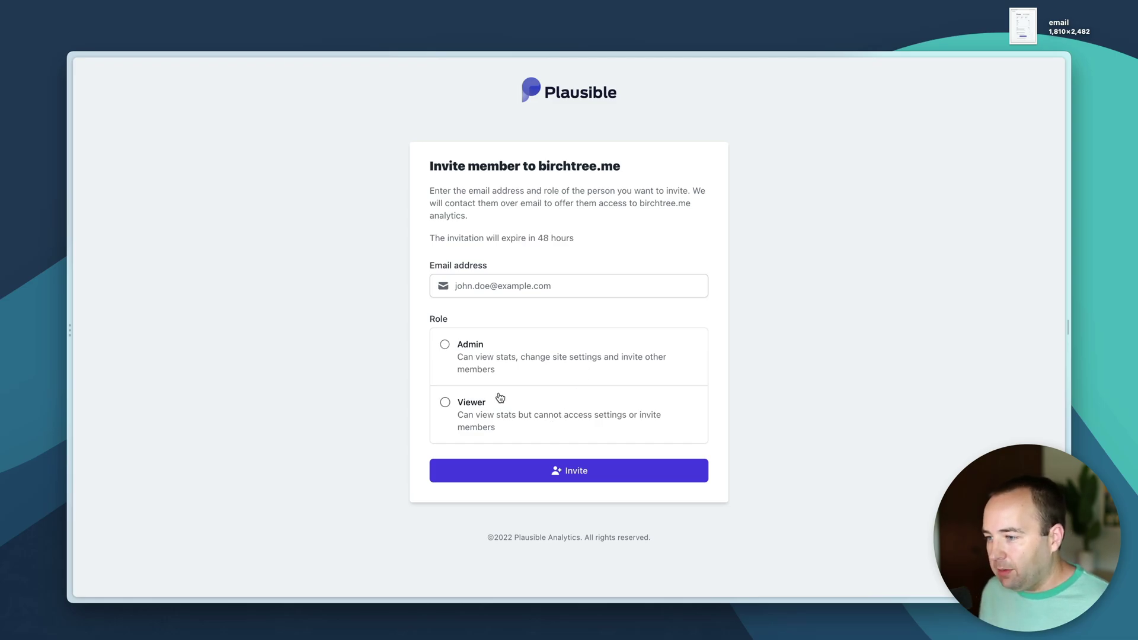
- Leave the invite member form and return to birchtree.me's People page listing only the owner
key(super+bracketleft)
click(506, 387)
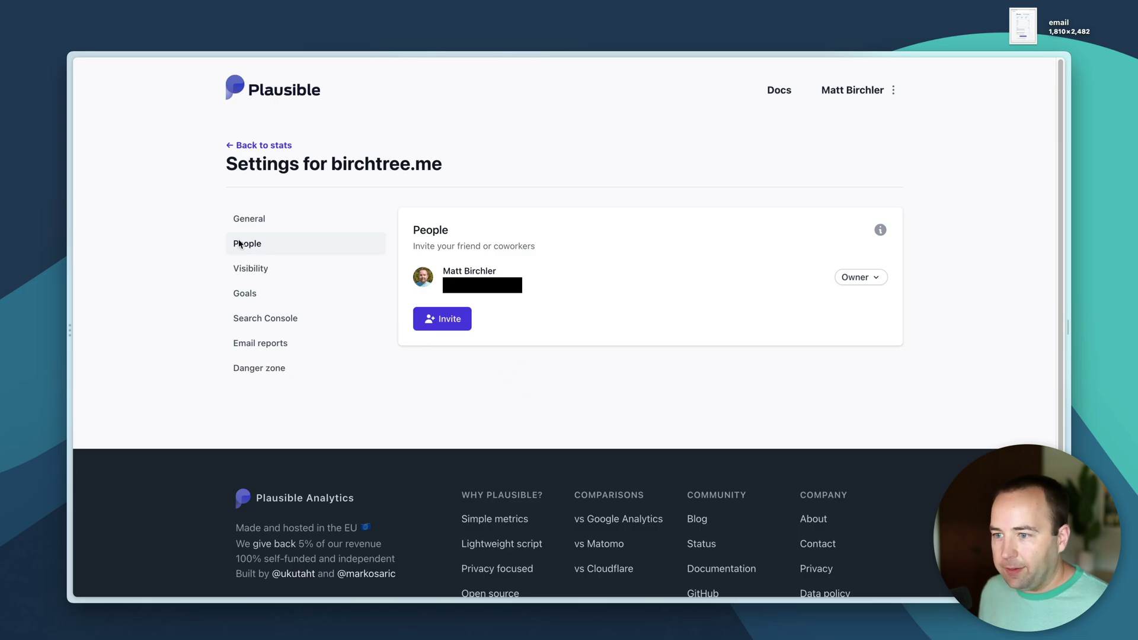
- Make birchtree.me's stats public, copy the public dashboard link, and open a private window
click(259, 268)
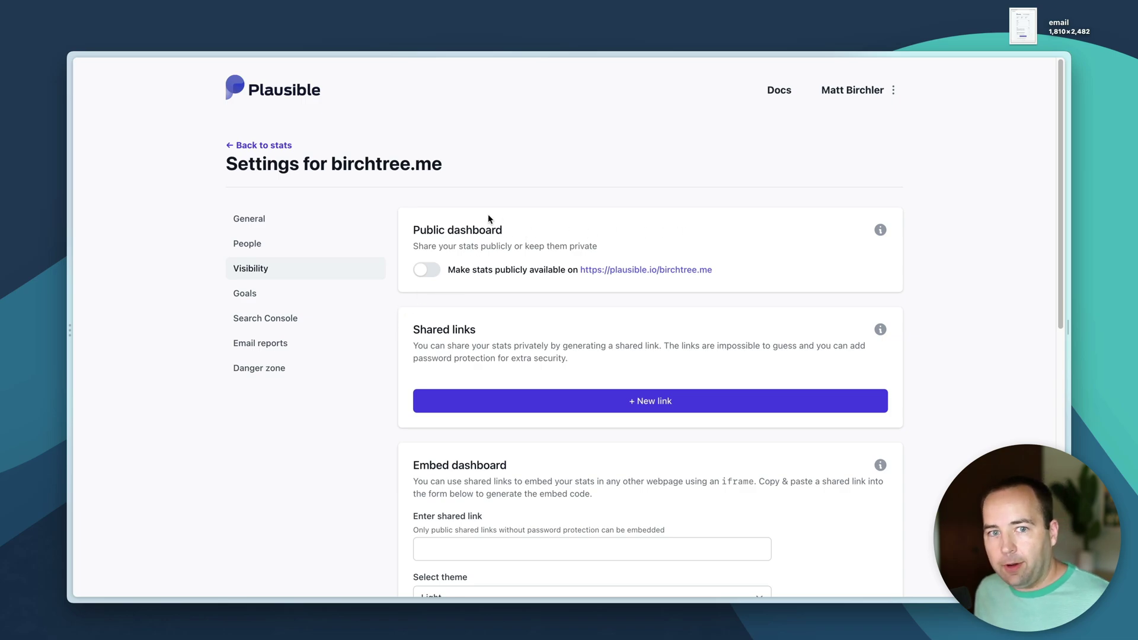
click(428, 270)
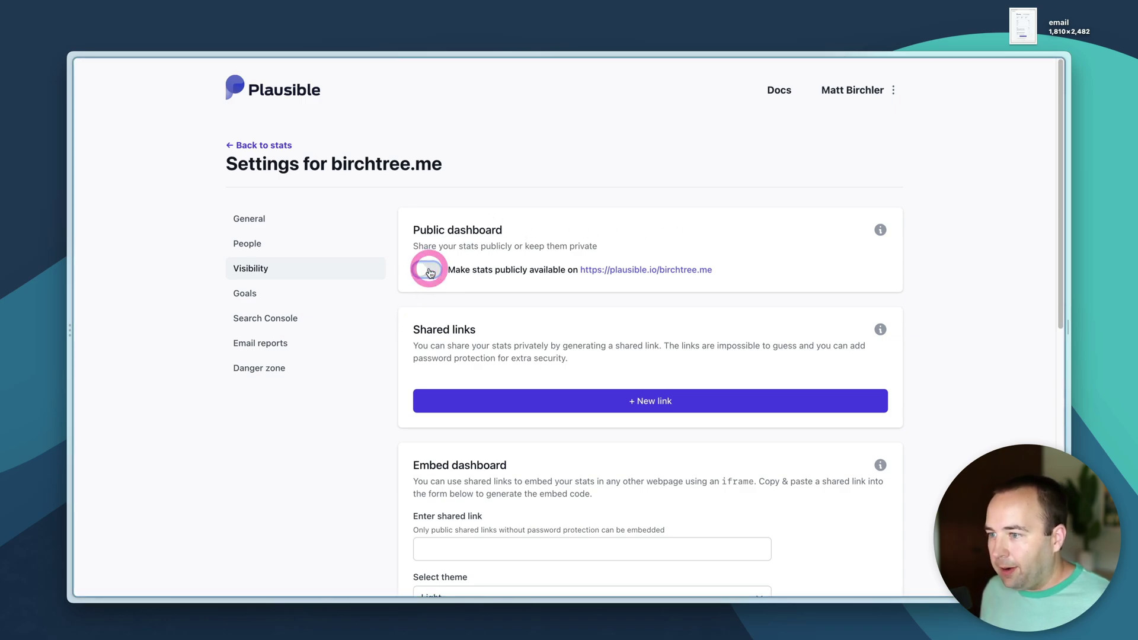
right_click(644, 271)
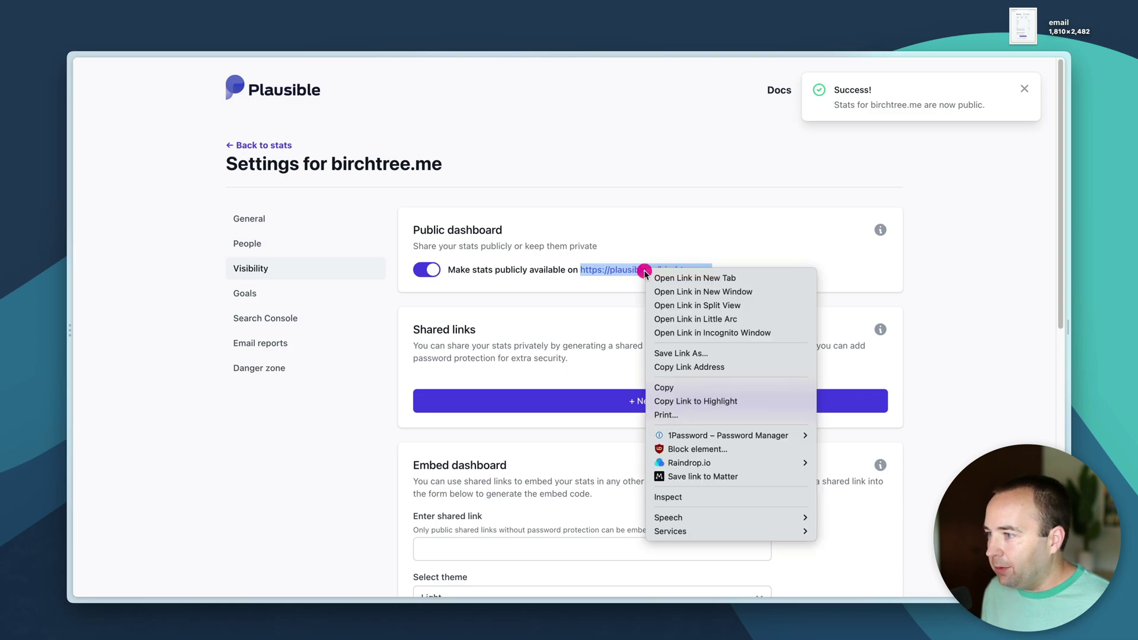
click(705, 365)
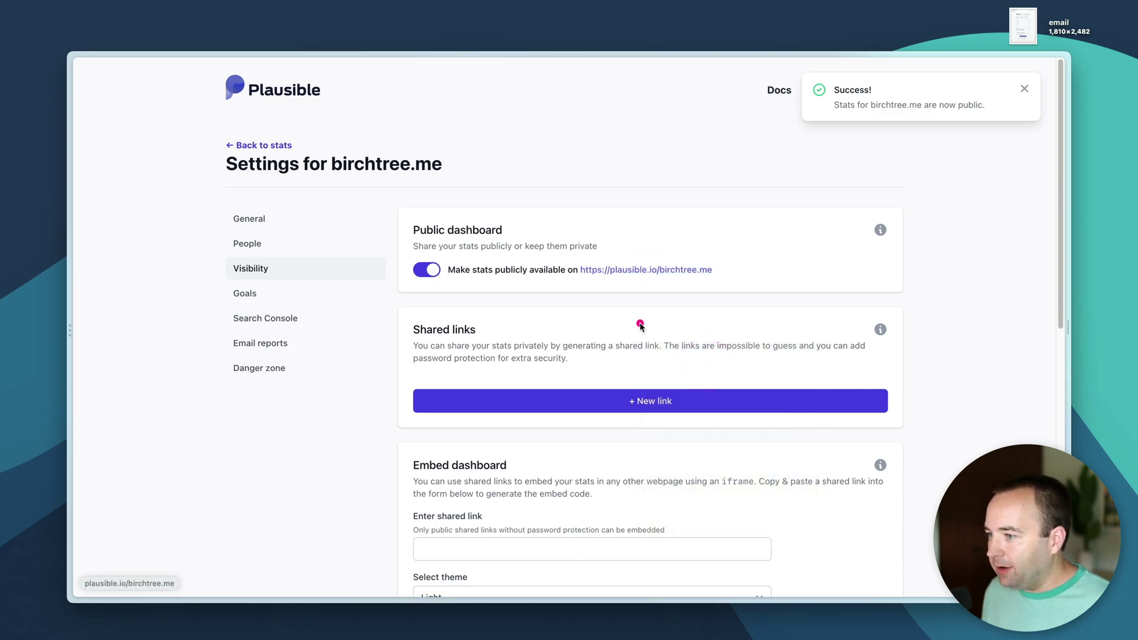
key(super+shift+n)
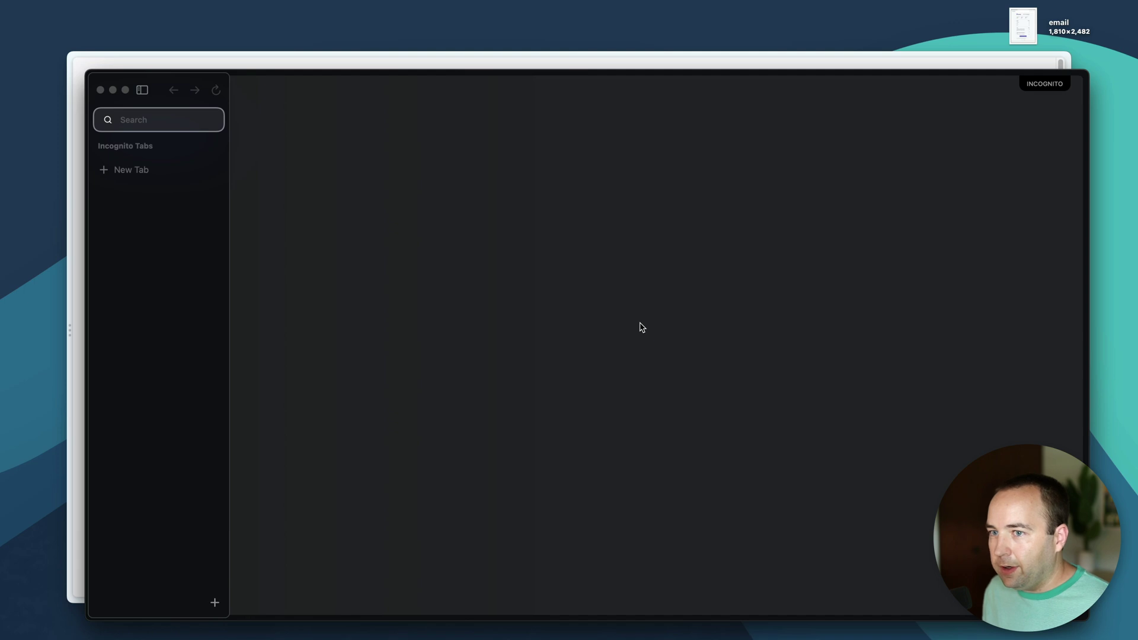
- View the public birchtree.me dashboard logged out in Realtime, then All time (126k visitors, 190k pageviews)
key(super+v)
key(Return)
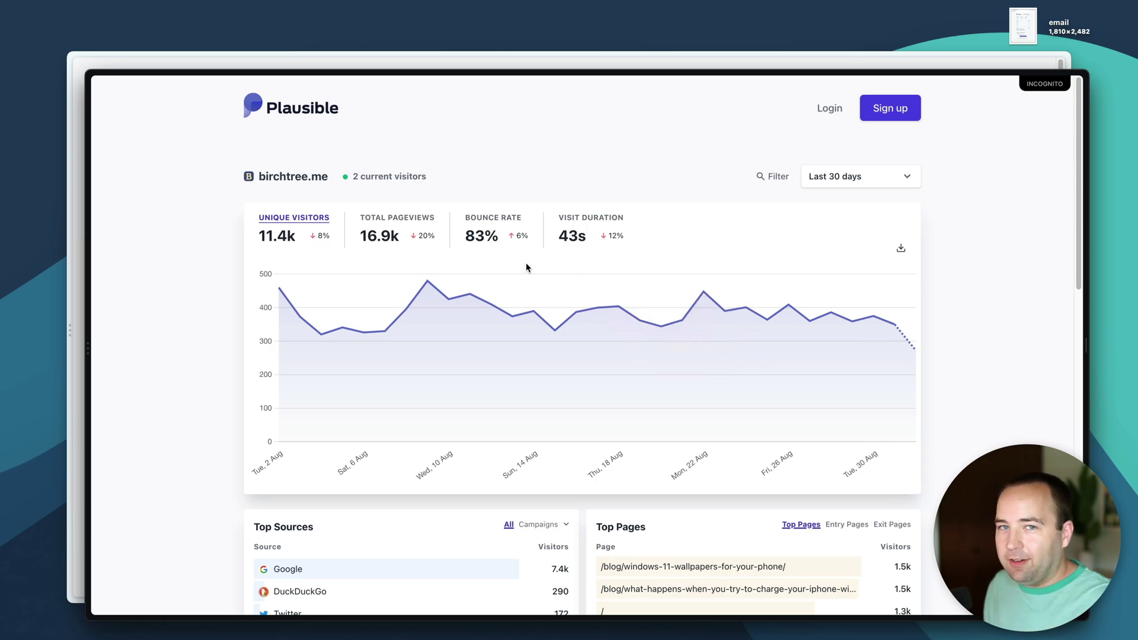
click(390, 177)
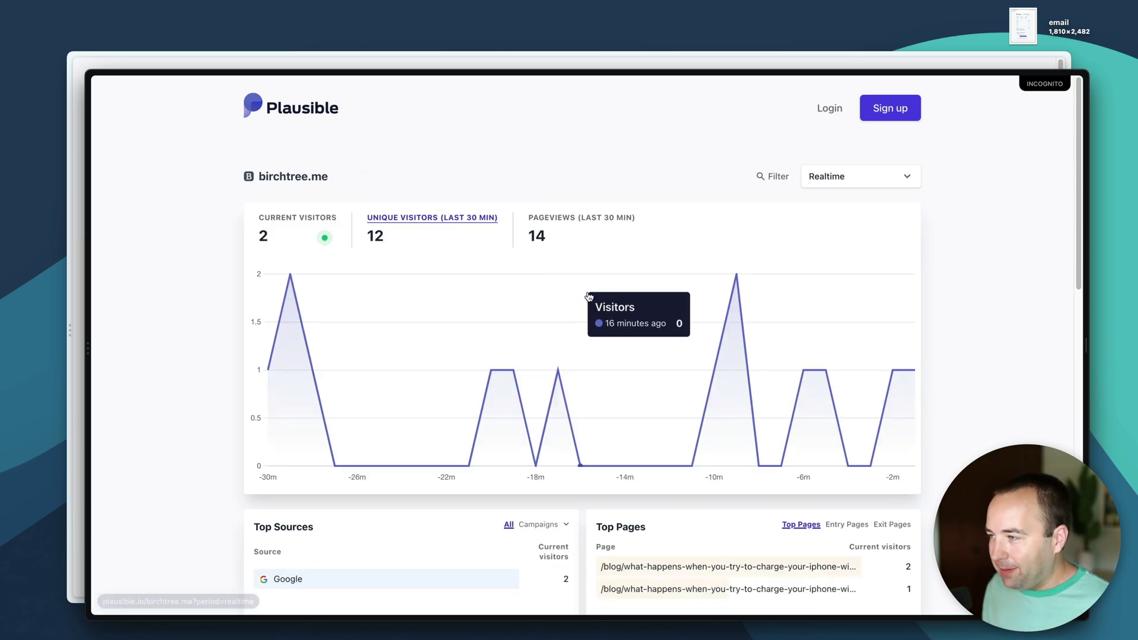
click(861, 172)
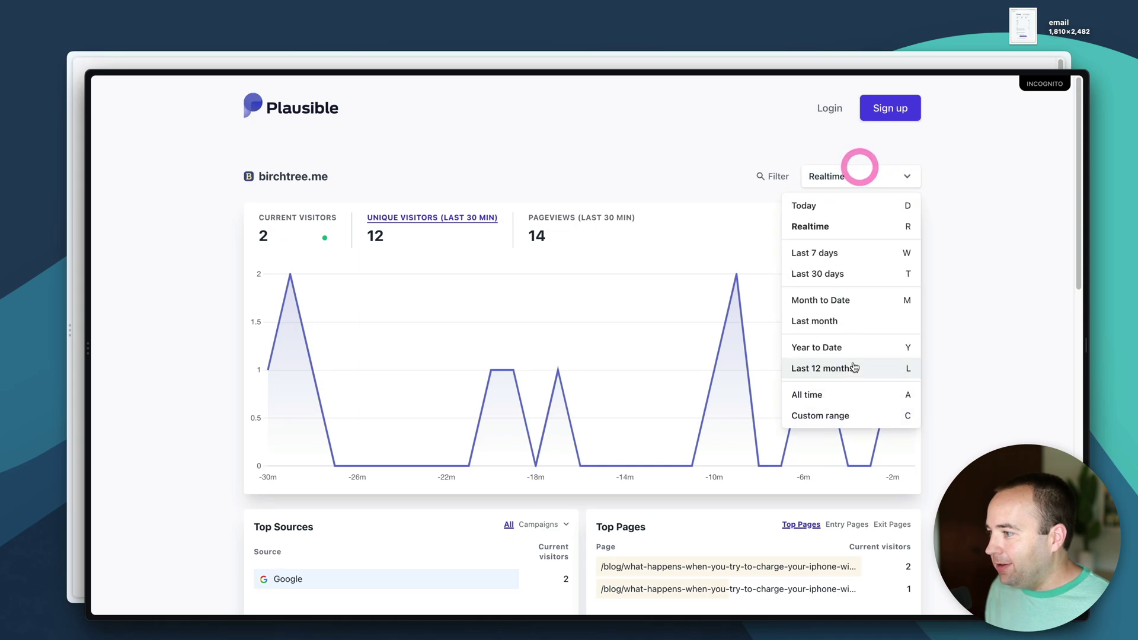
click(835, 392)
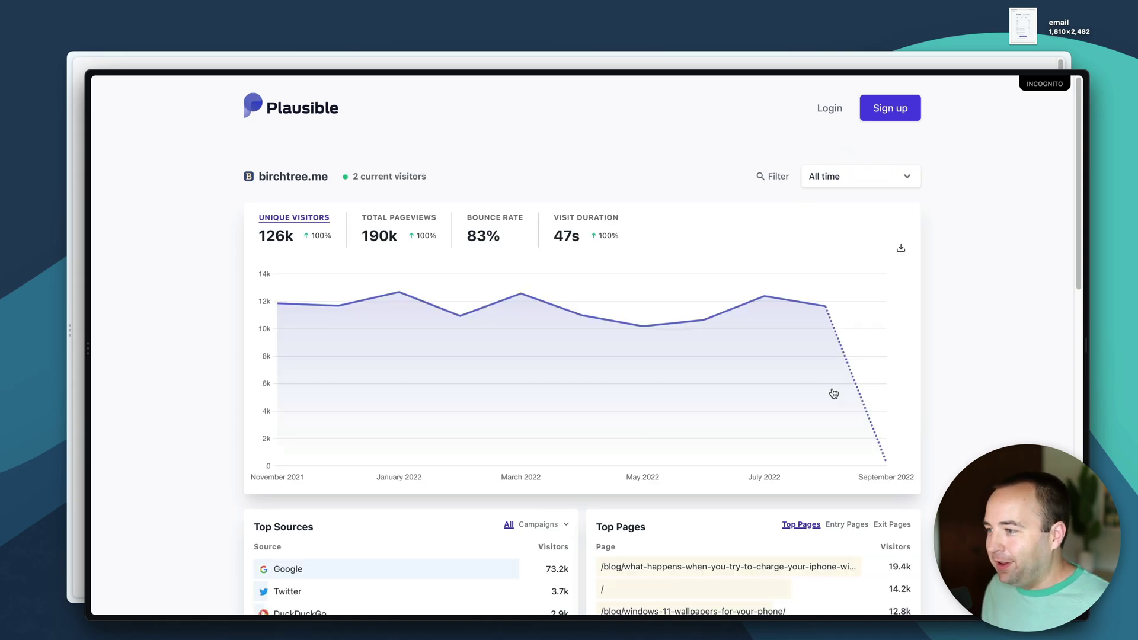
scroll(517, 415, down, 3)
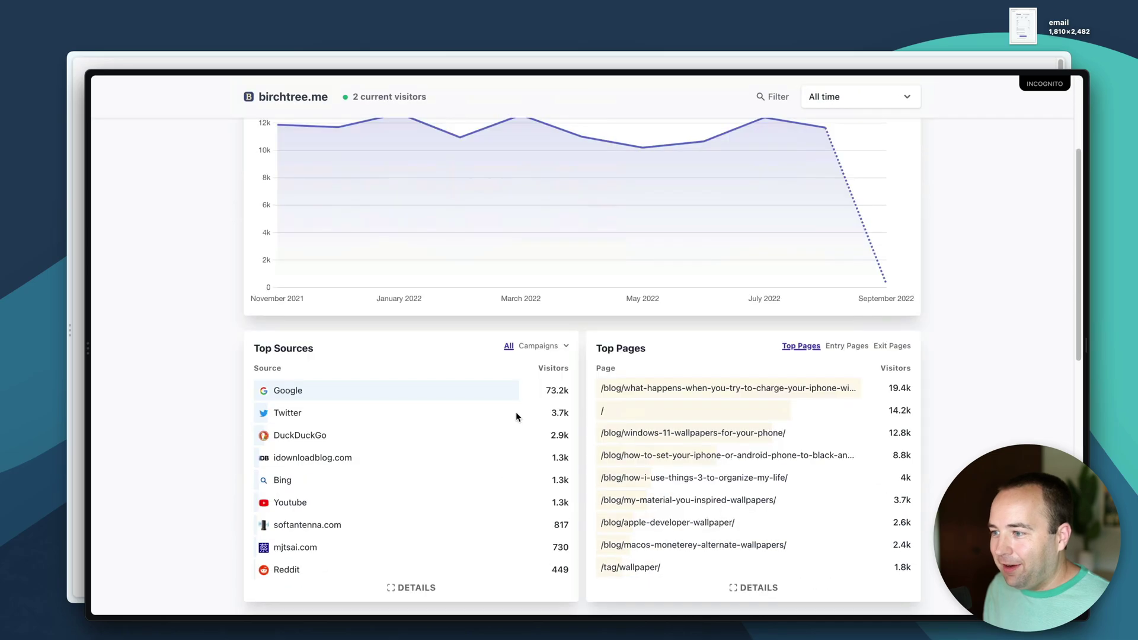
scroll(516, 416, down, 3)
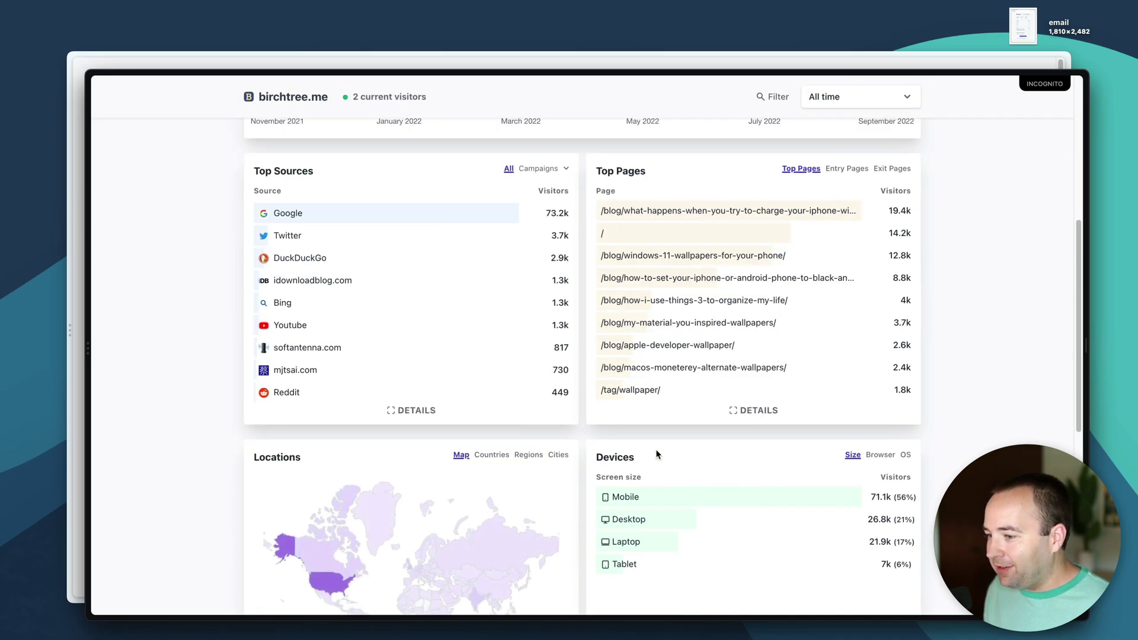
scroll(571, 394, down, 3)
scroll(562, 386, up, 10)
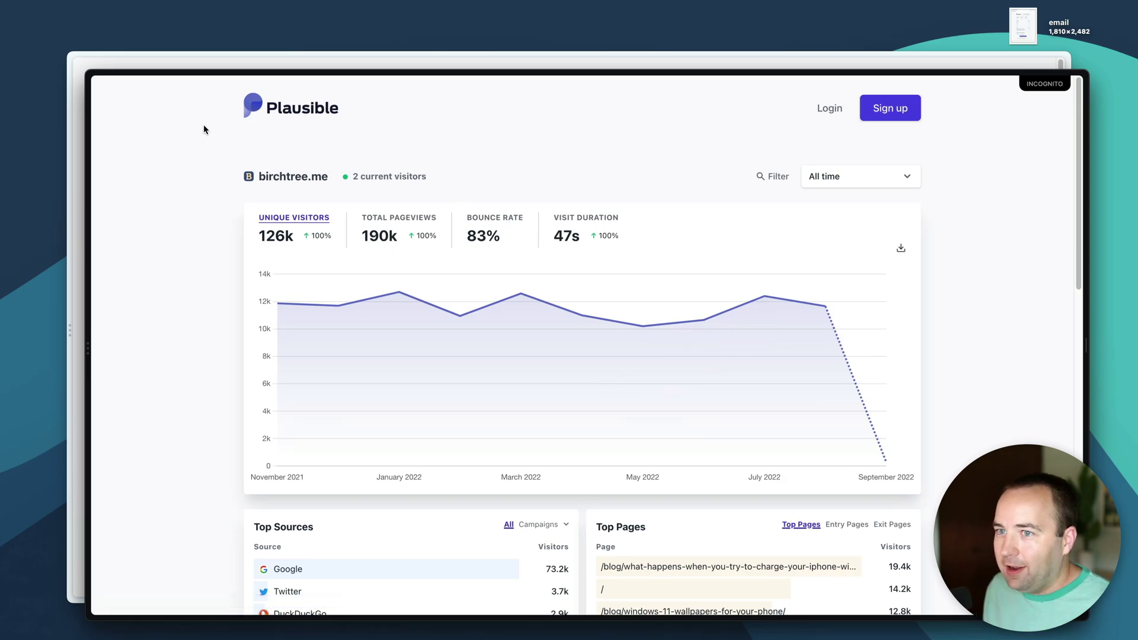
click(100, 89)
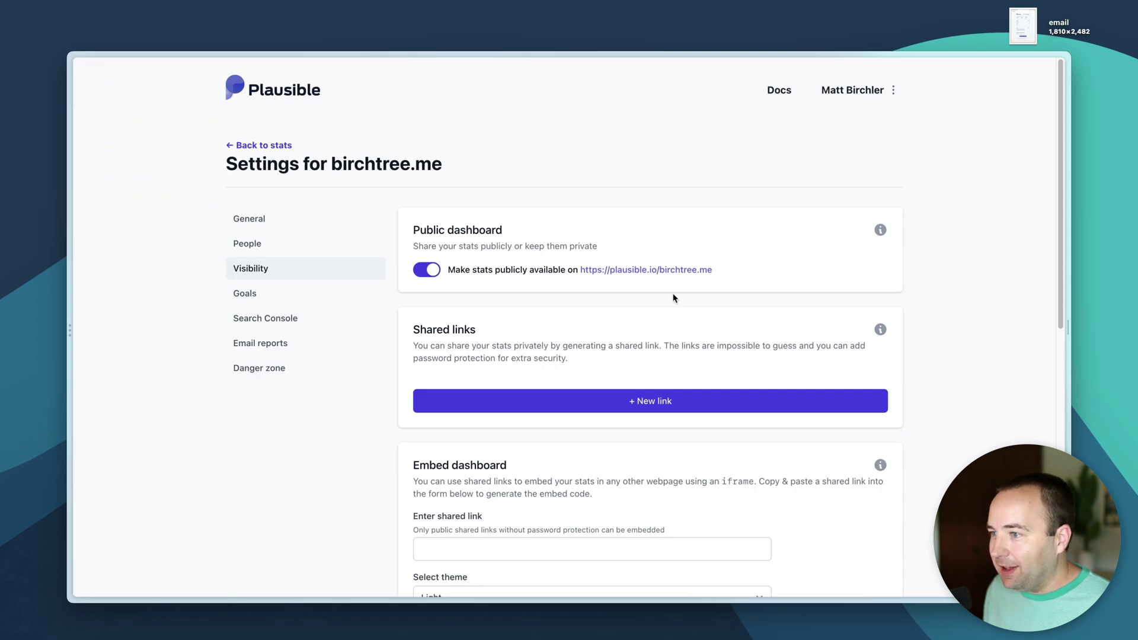
click(532, 152)
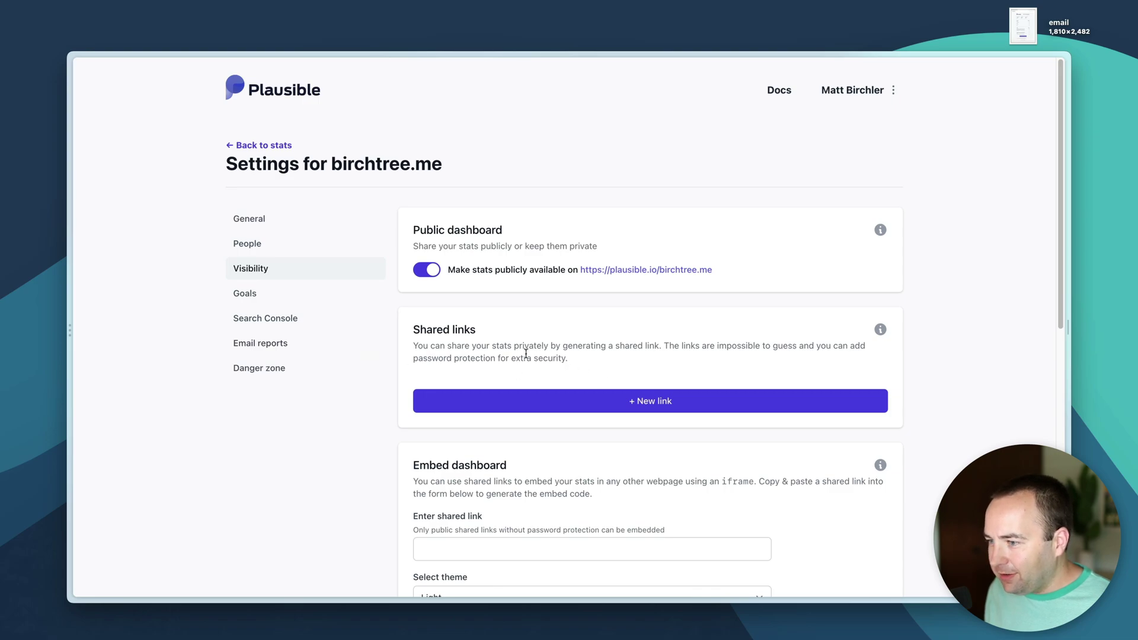
drag(465, 348, 594, 343)
click(641, 345)
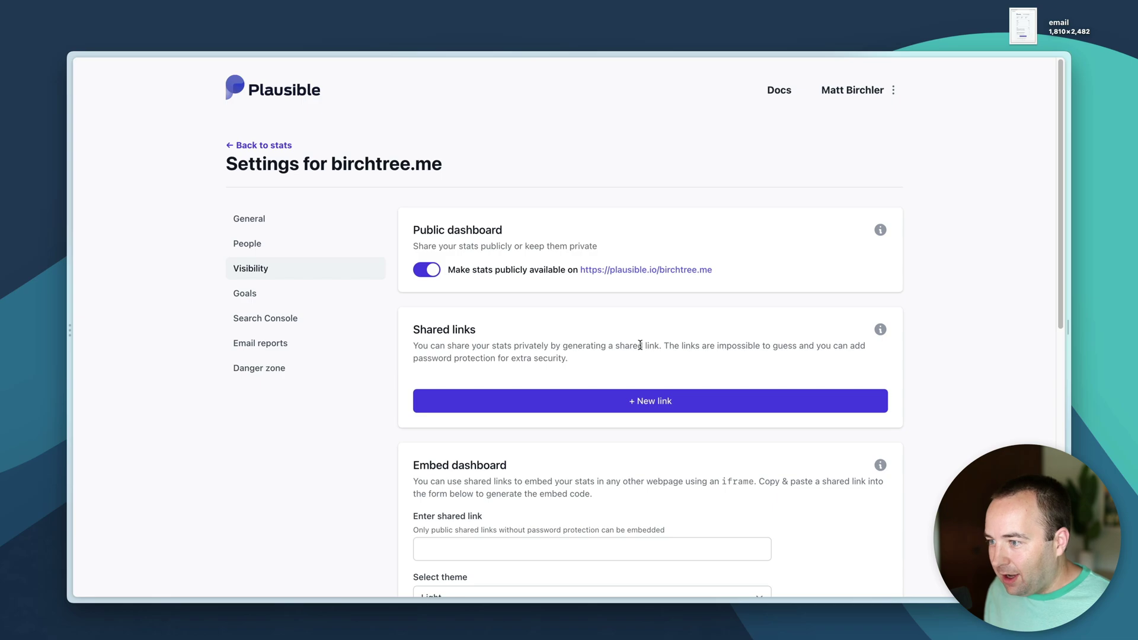
click(662, 393)
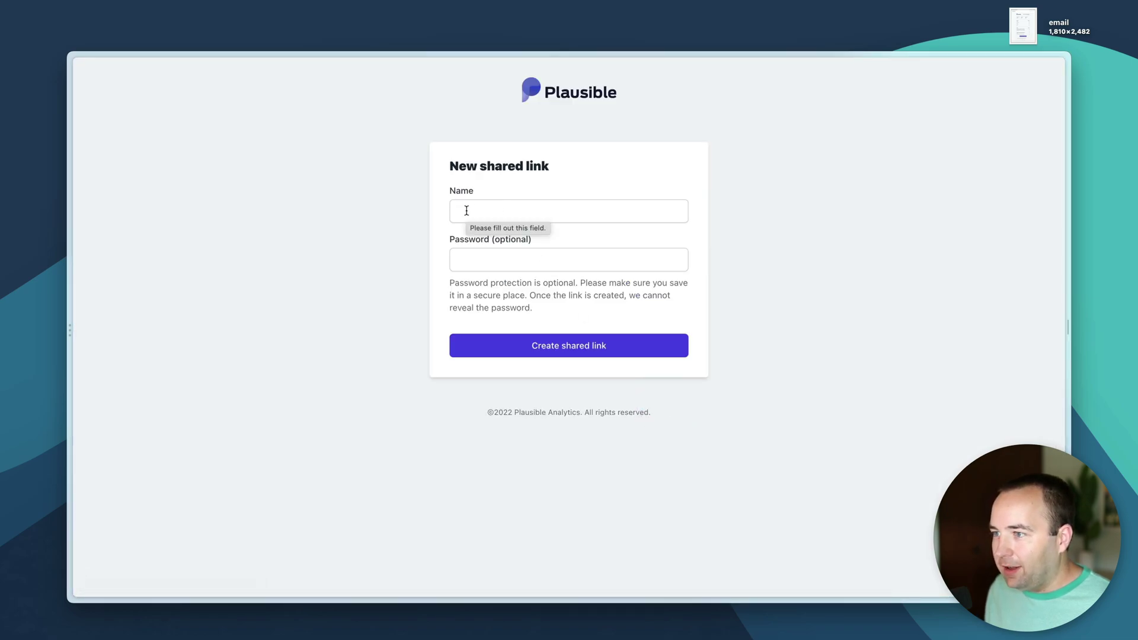
click(506, 264)
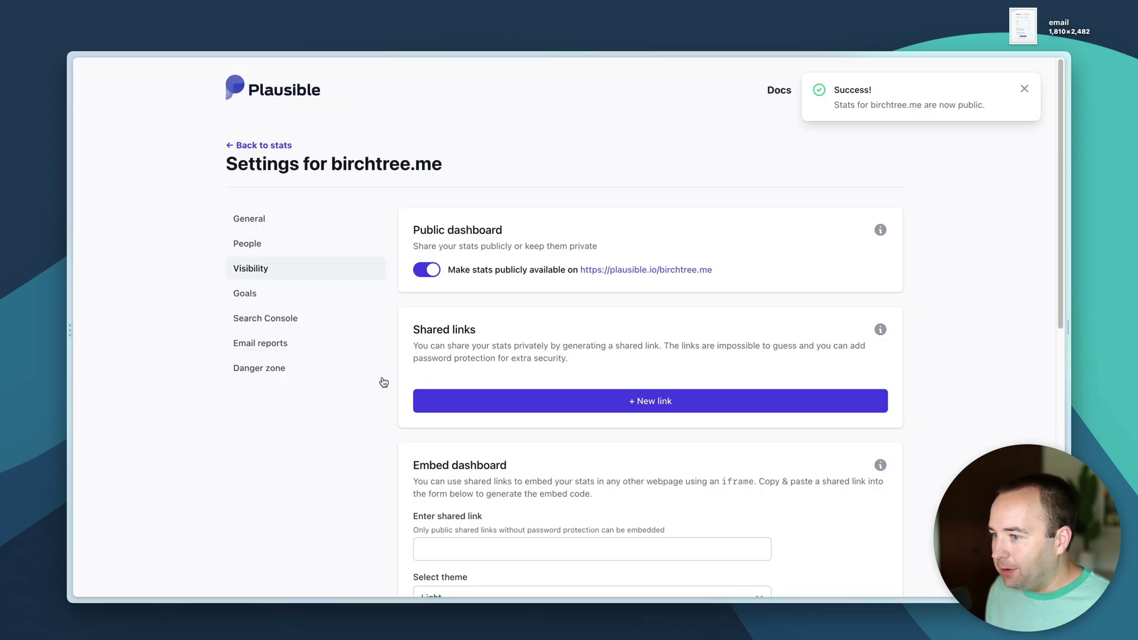
scroll(370, 420, down, 5)
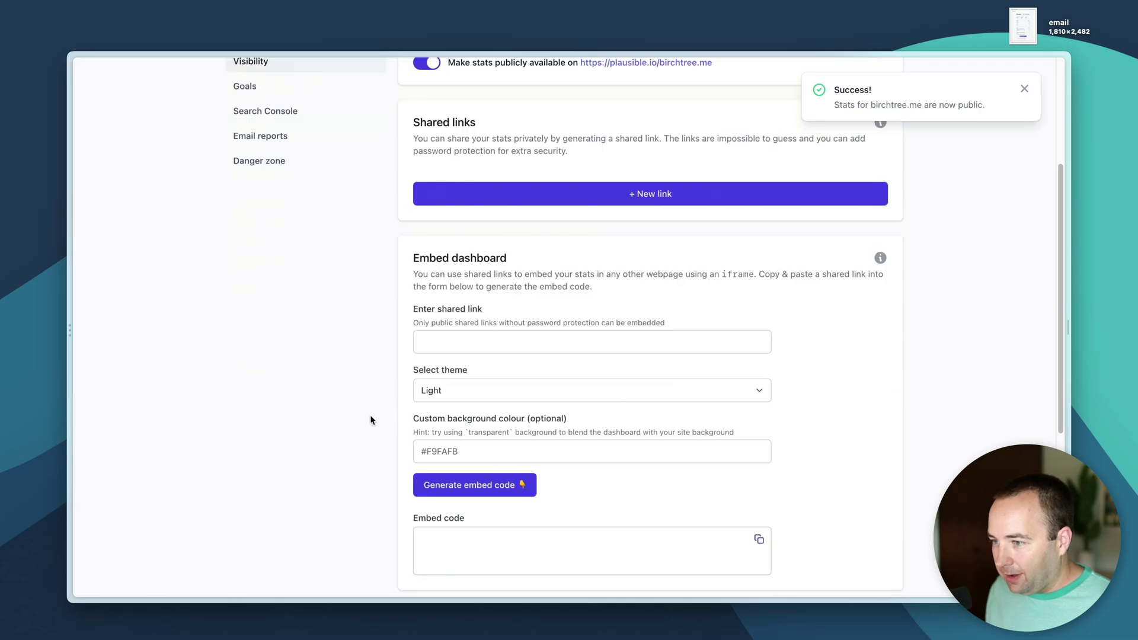
scroll(371, 420, down, 1)
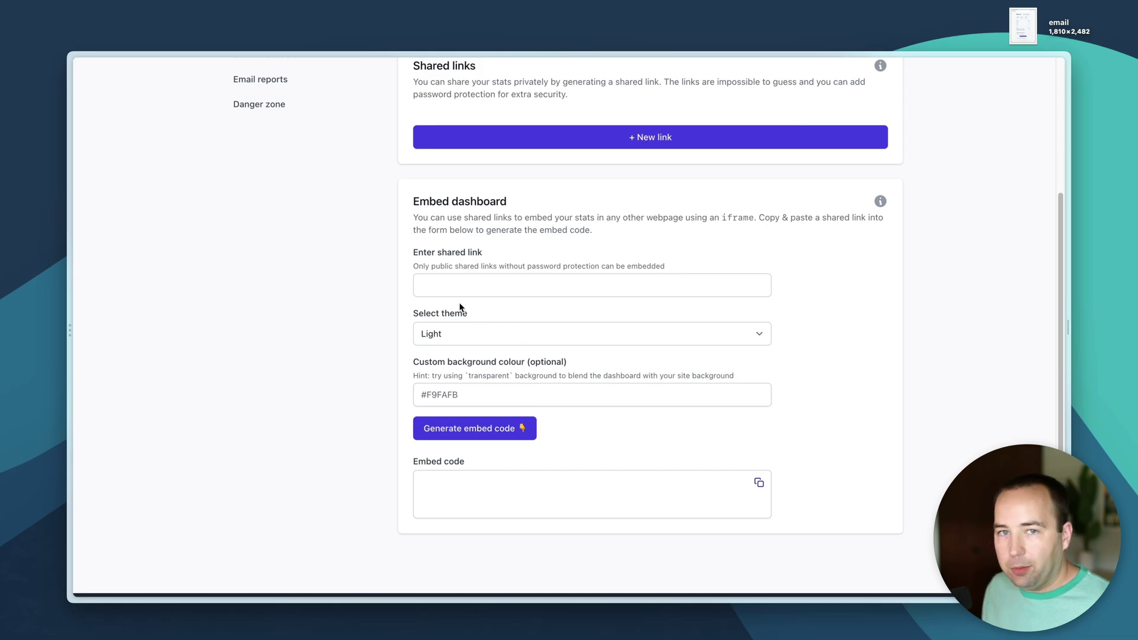
scroll(364, 379, up, 5)
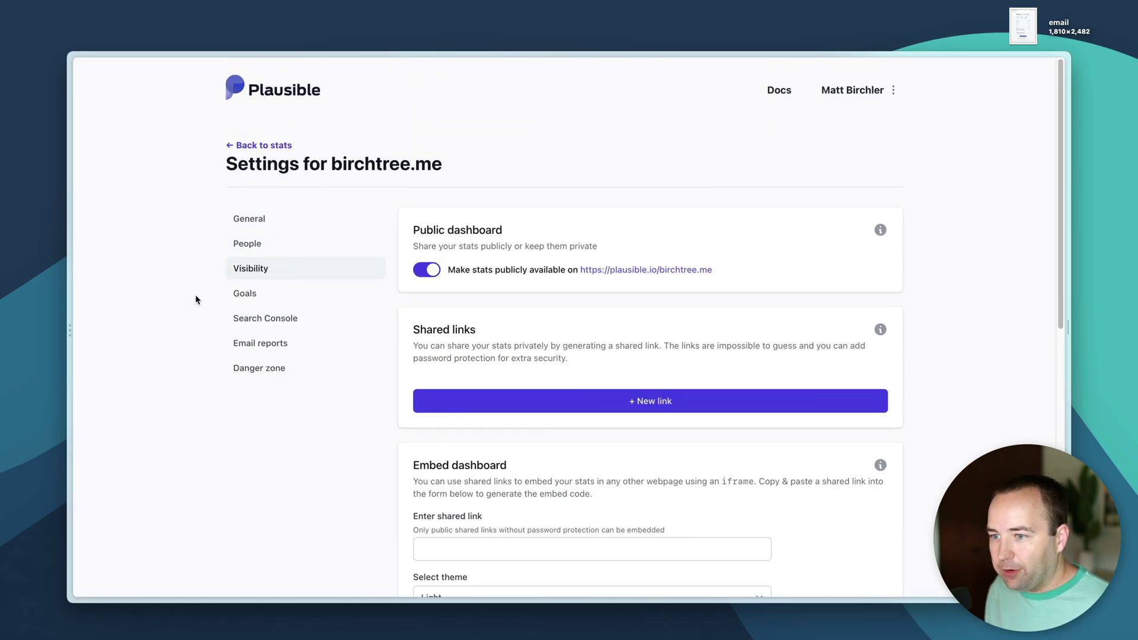
click(243, 292)
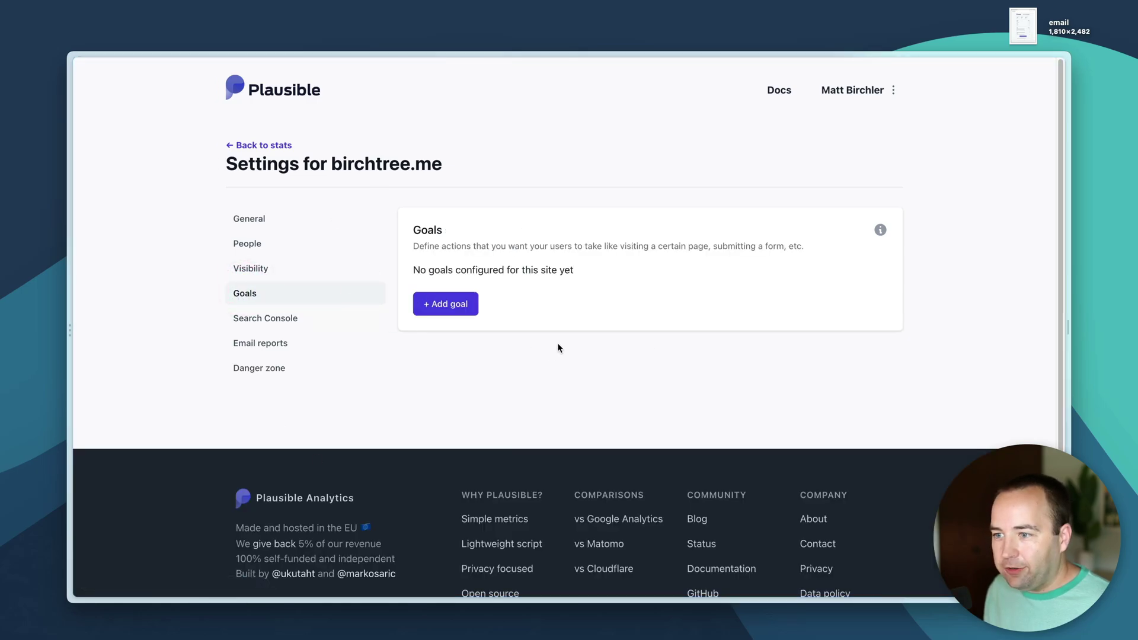
- Start a new birchtree.me goal, switch its trigger to Pageview, and leave without saving
click(464, 306)
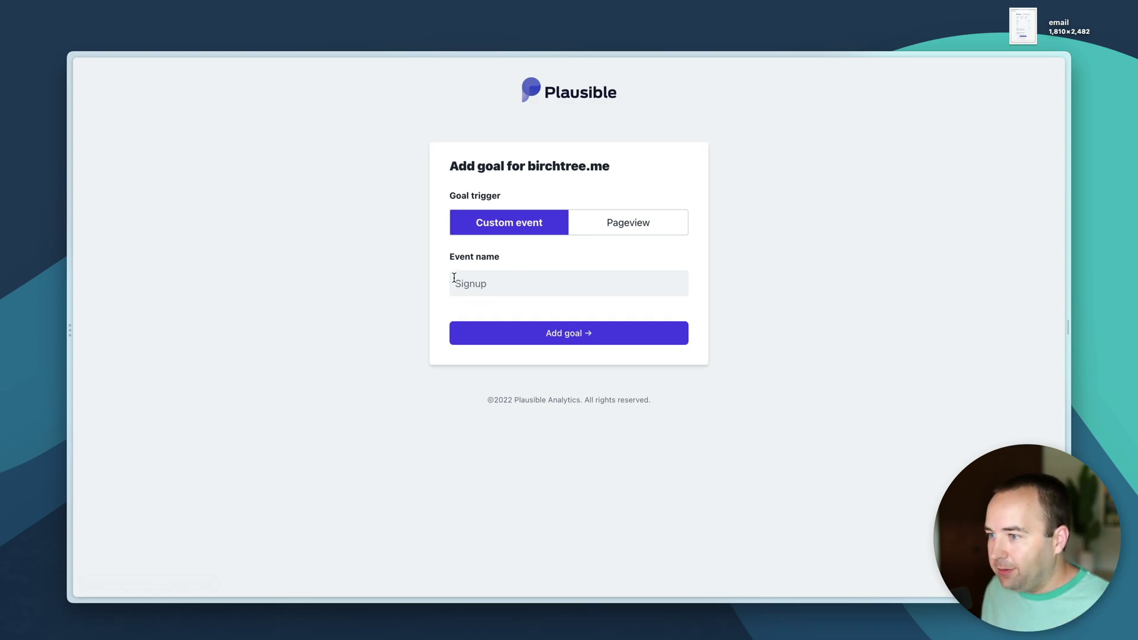
click(476, 285)
click(628, 223)
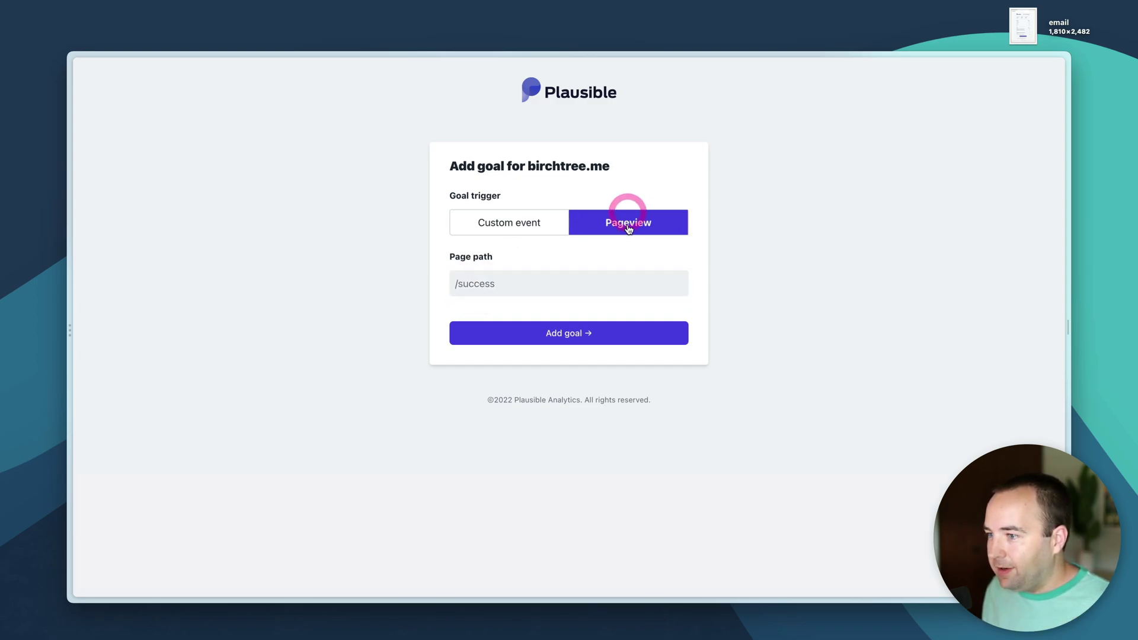
click(490, 278)
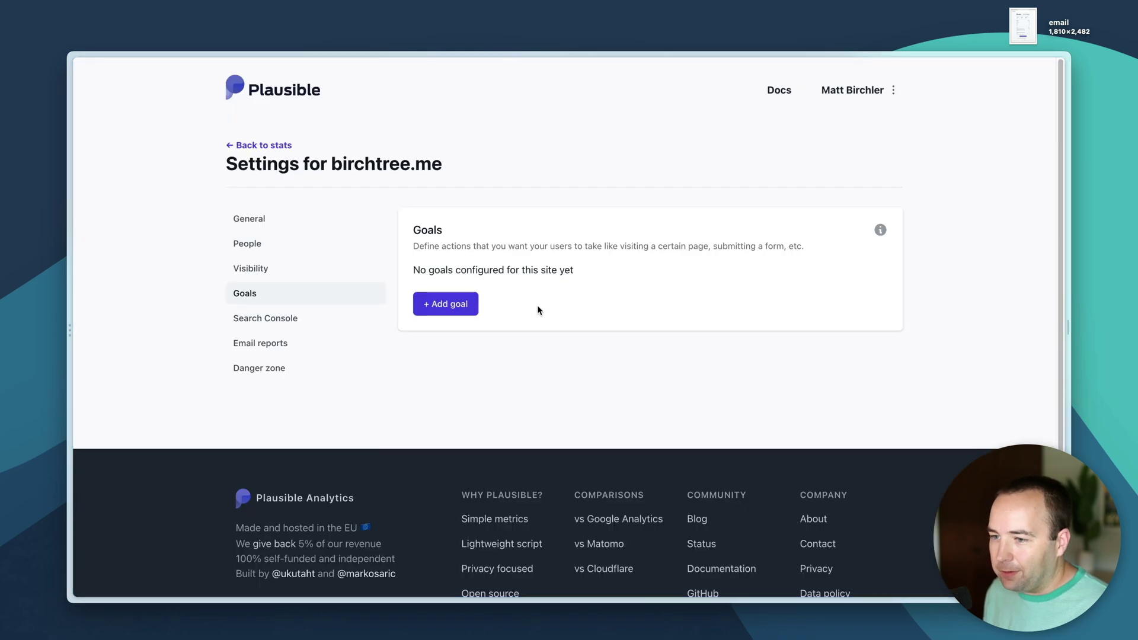
click(262, 321)
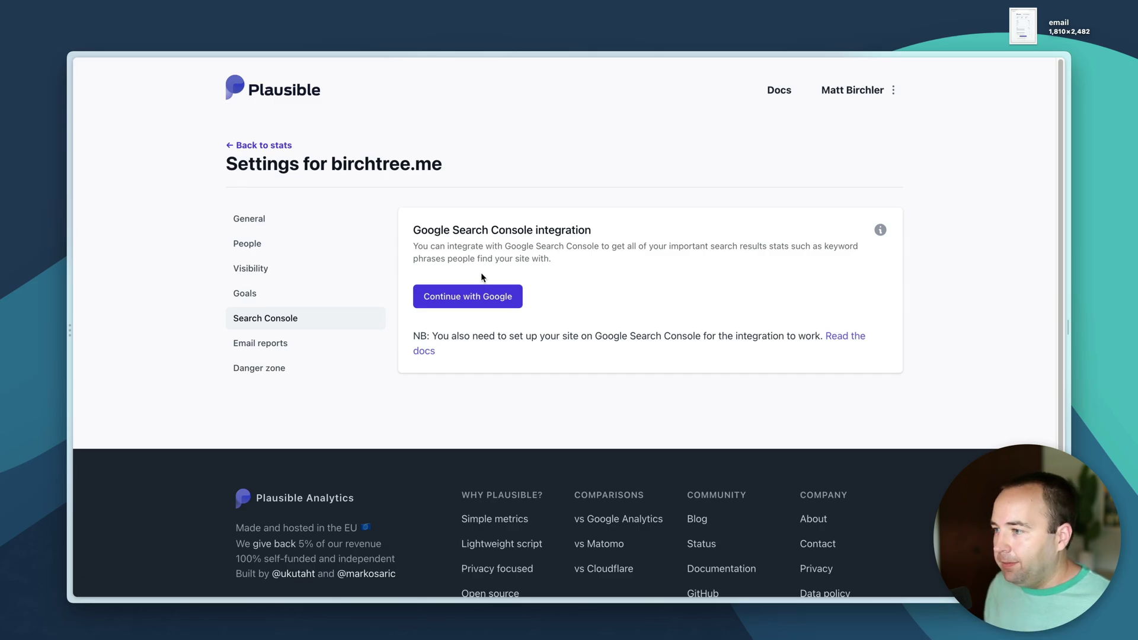
click(852, 336)
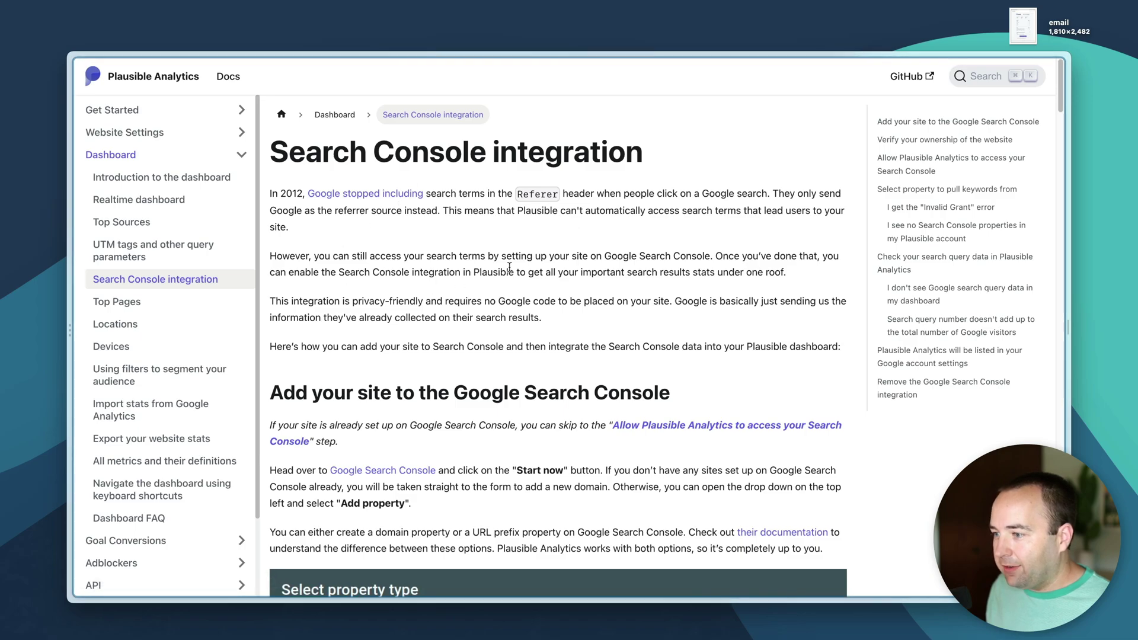
scroll(509, 267, down, 2)
scroll(509, 270, down, 3)
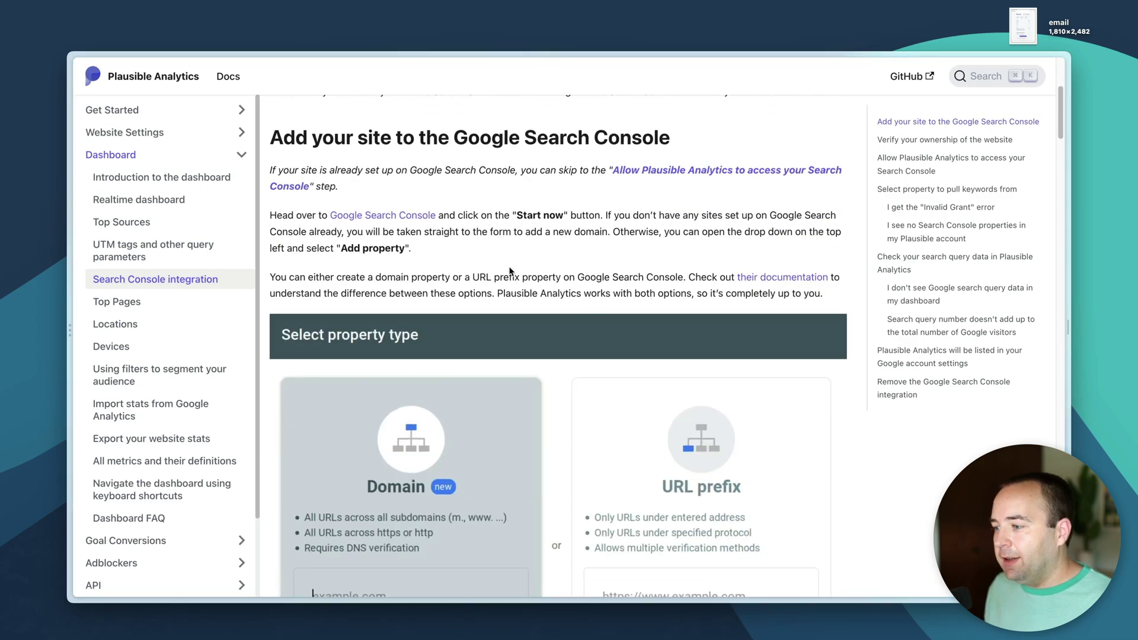
scroll(509, 271, down, 2)
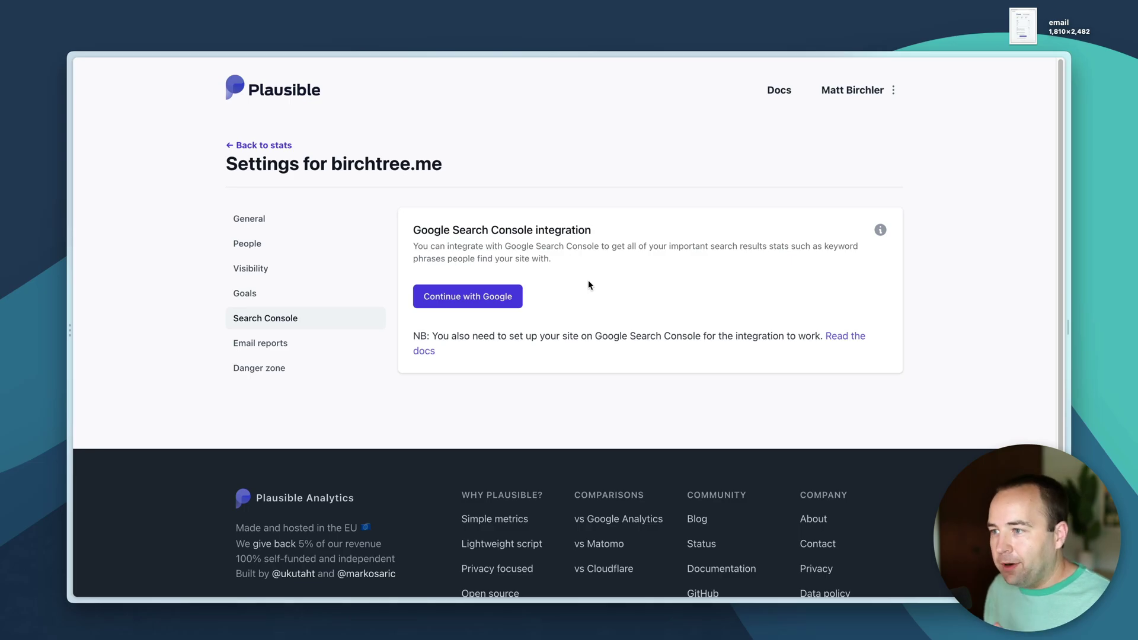
click(847, 336)
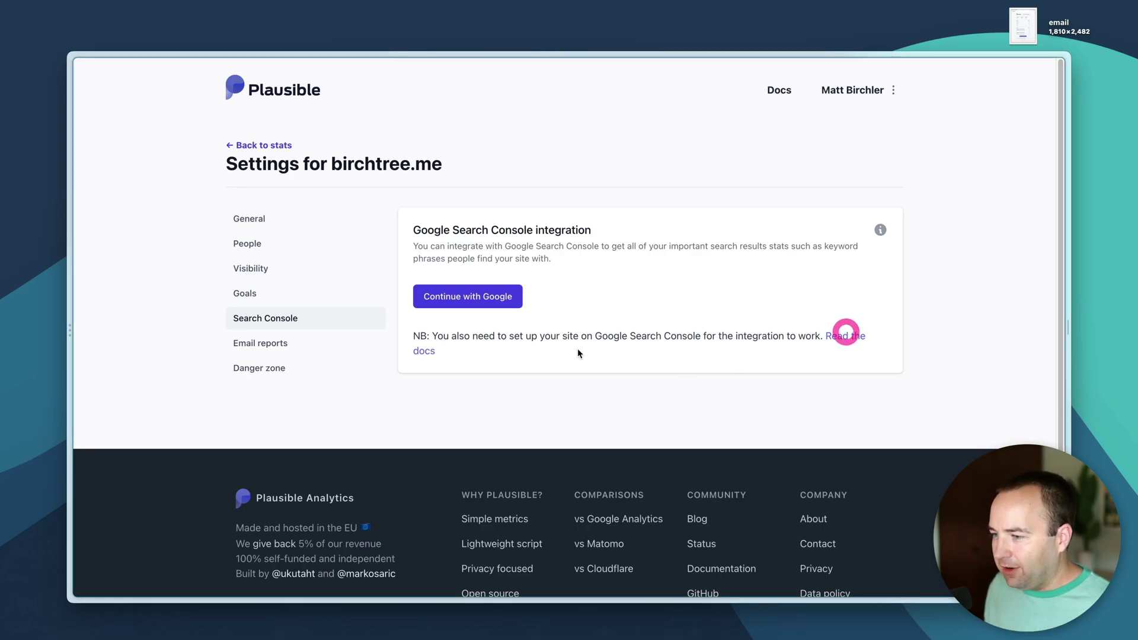
scroll(578, 353, down, 15)
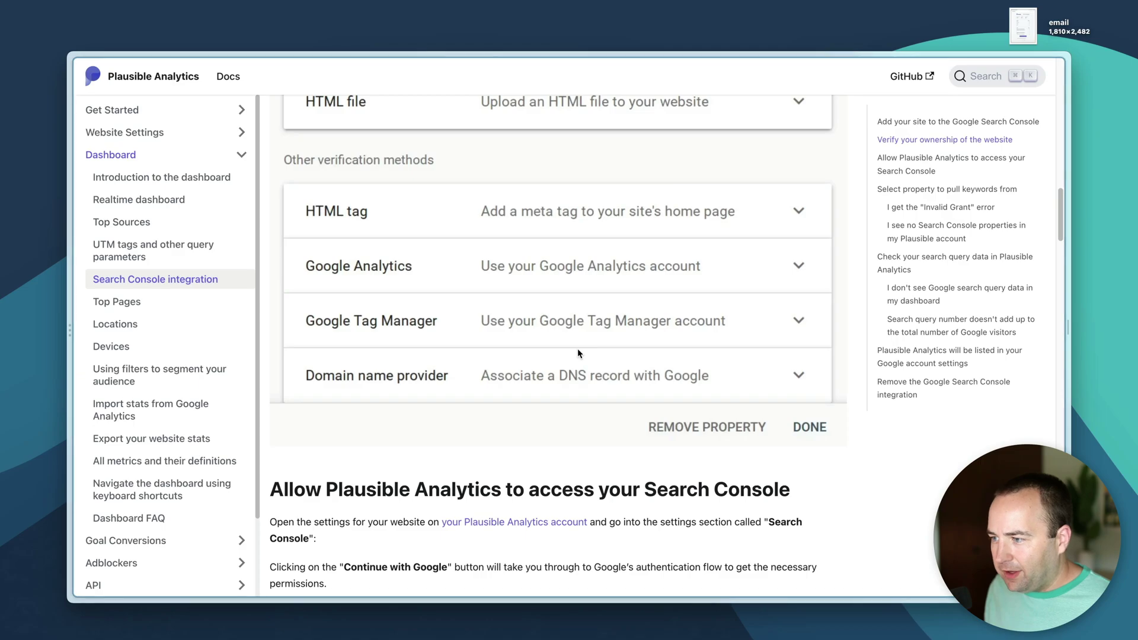
scroll(578, 353, down, 20)
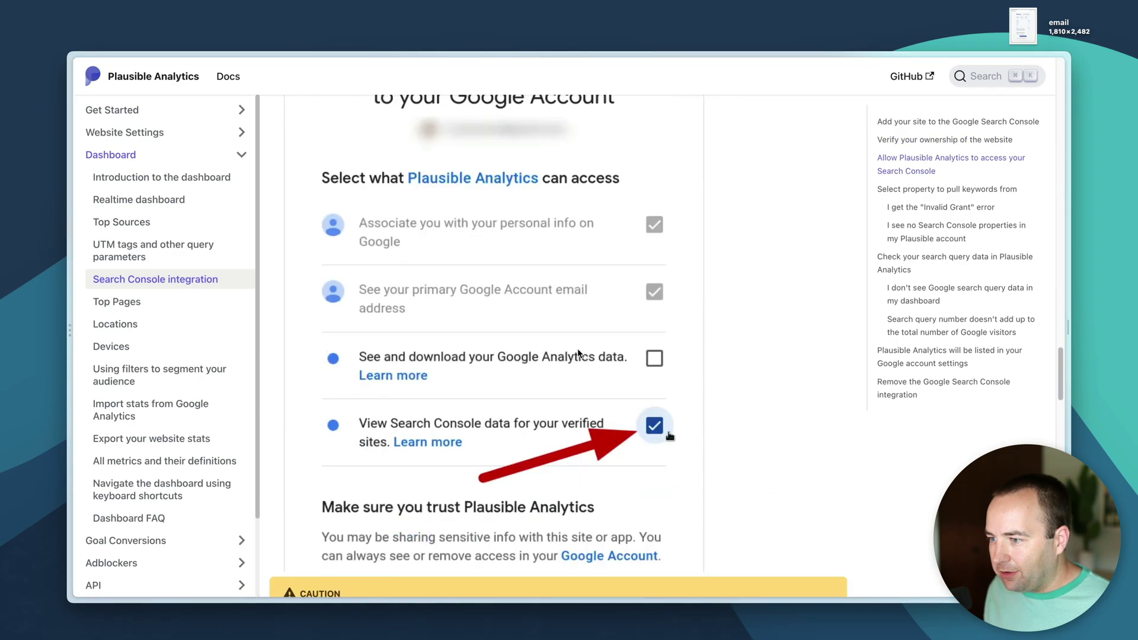
scroll(578, 354, down, 20)
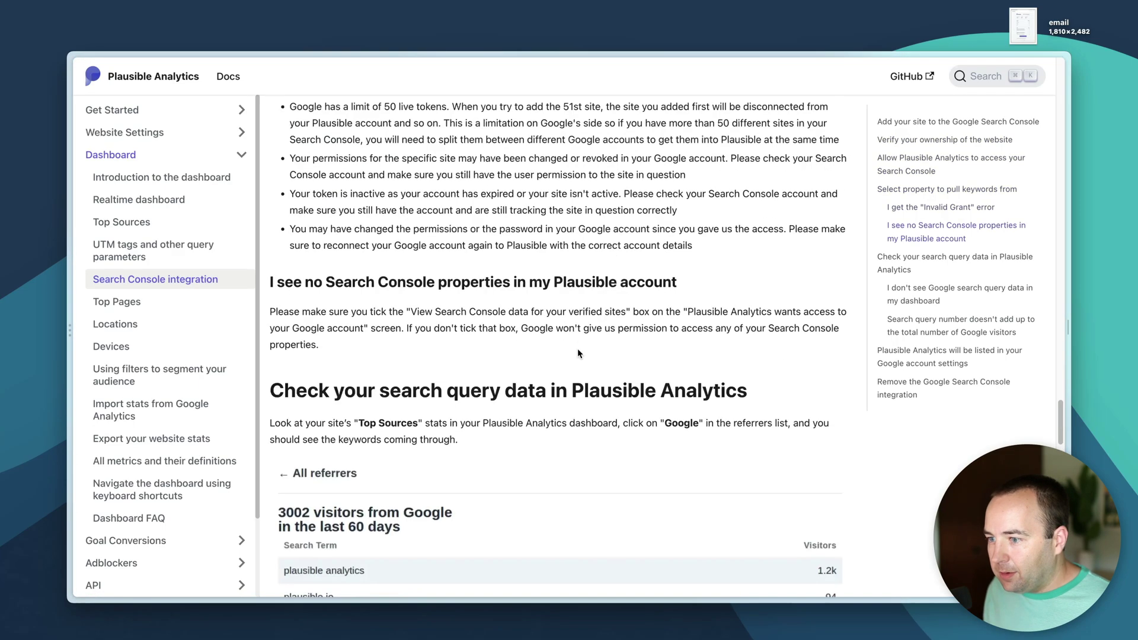
scroll(579, 354, down, 3)
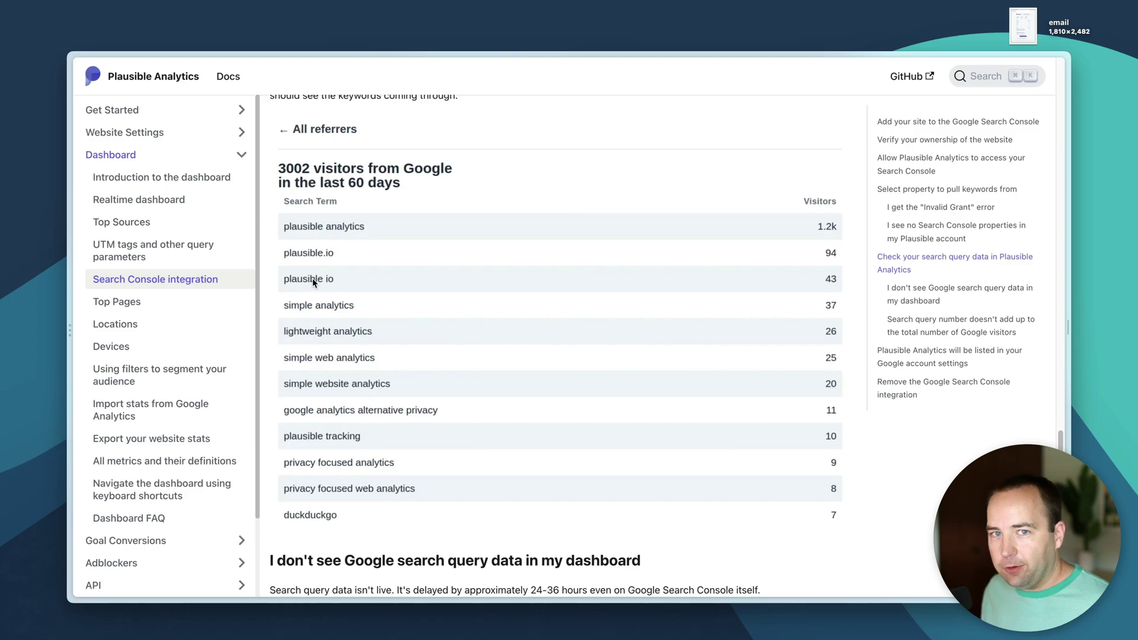
key(ctrl+Tab)
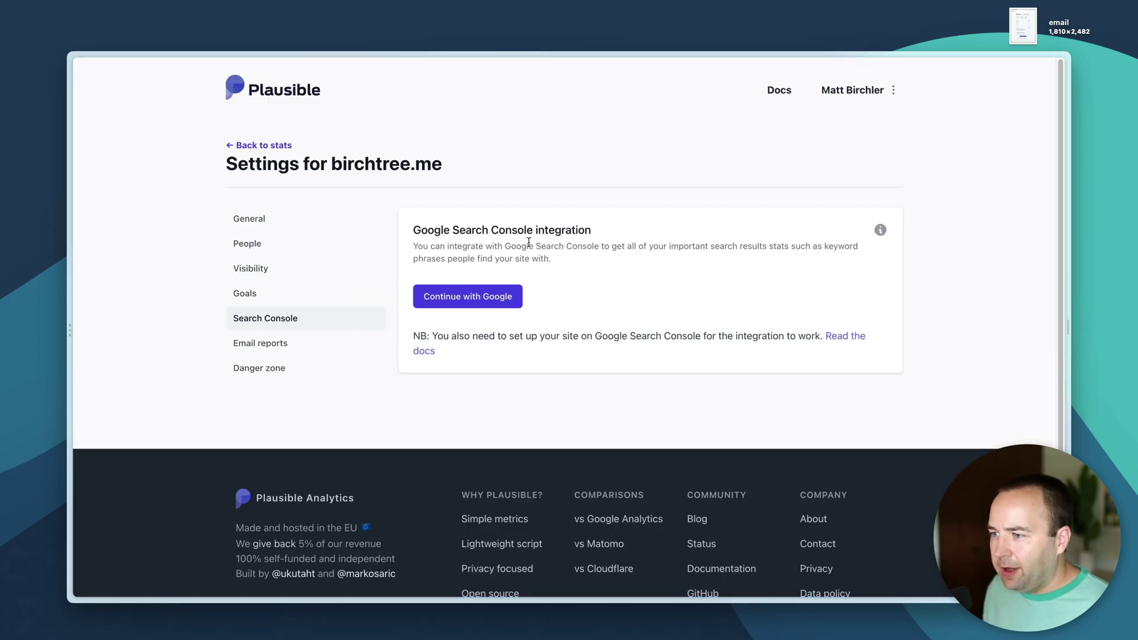
click(272, 343)
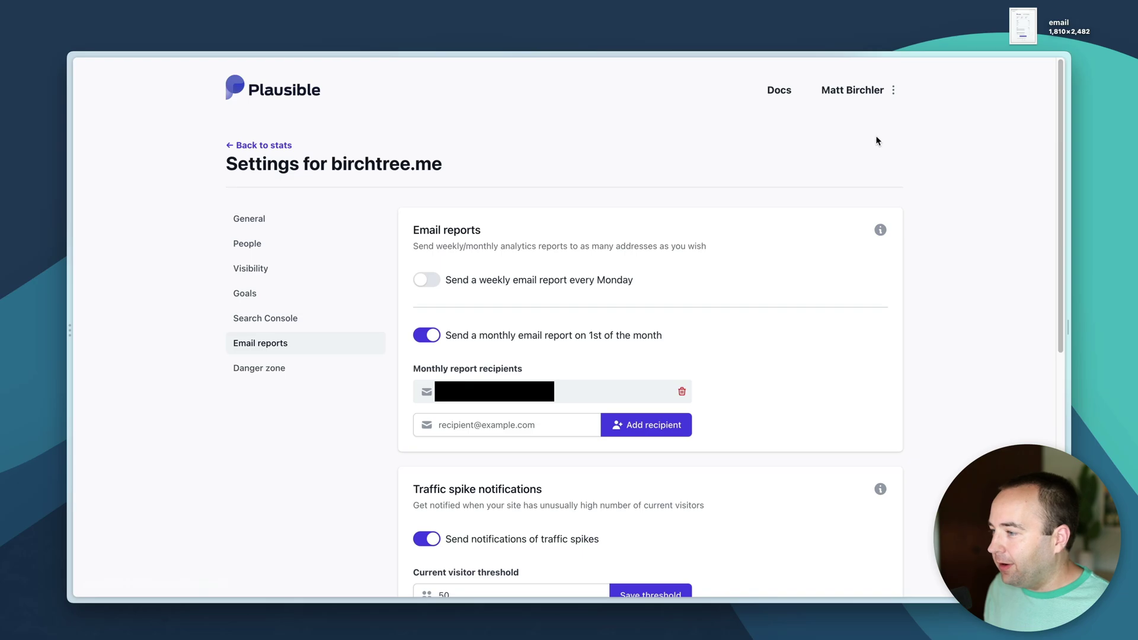
- Preview the sample monthly birchtree.me report email, then close it and return to Email reports
click(1021, 18)
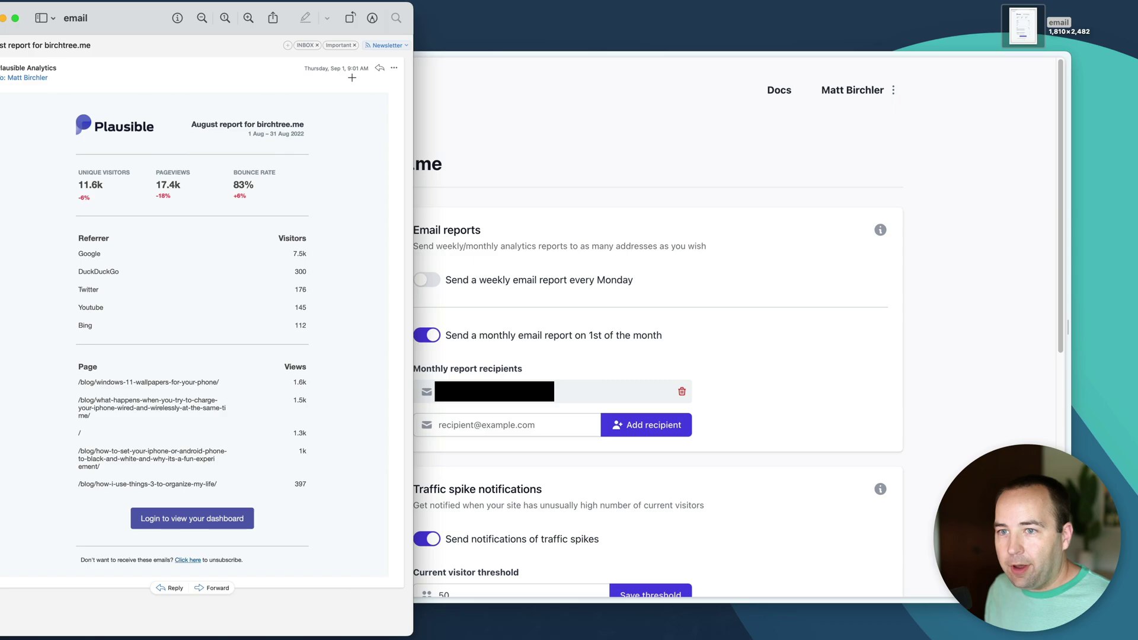
key(super+w)
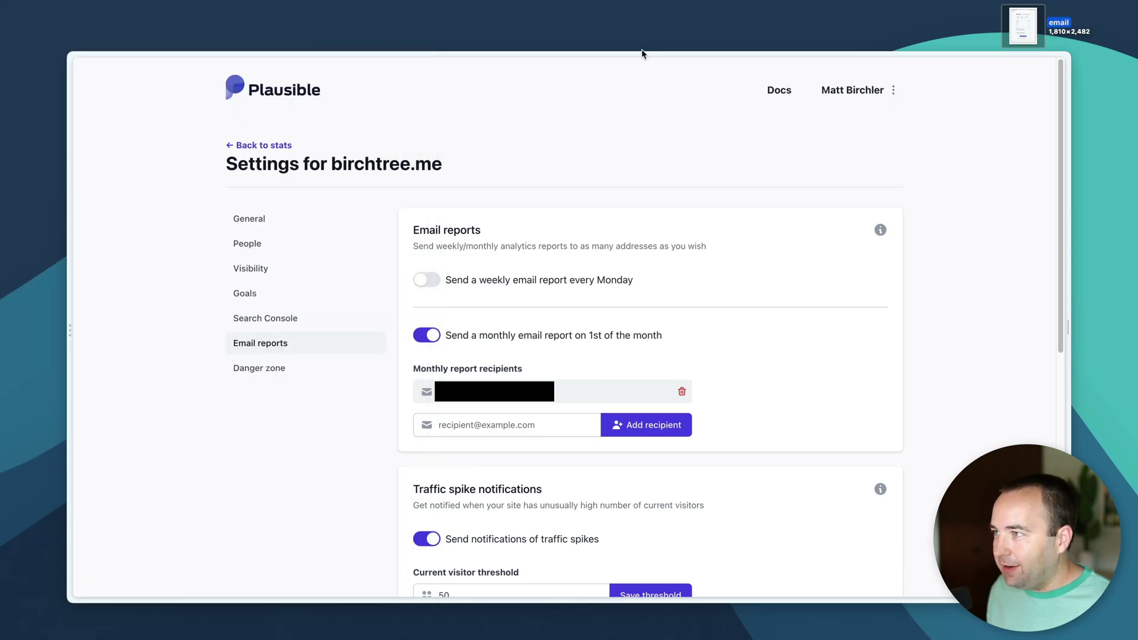
click(646, 31)
click(639, 131)
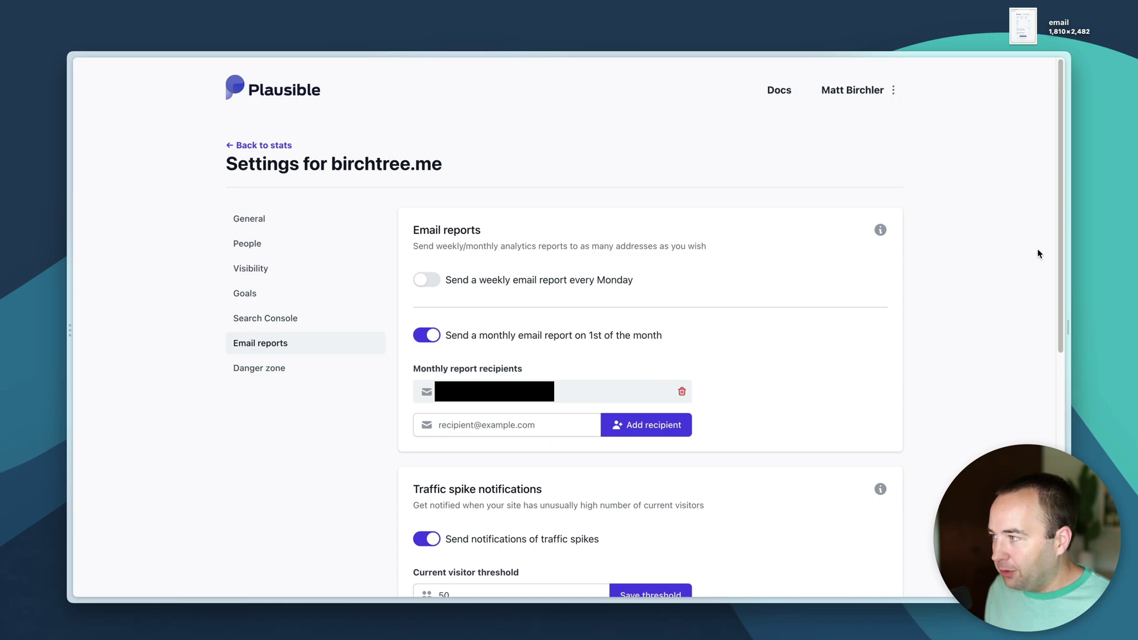
- Lower the traffic spike current-visitor threshold from 50 to 20 and save it
drag(1061, 199, 1068, 332)
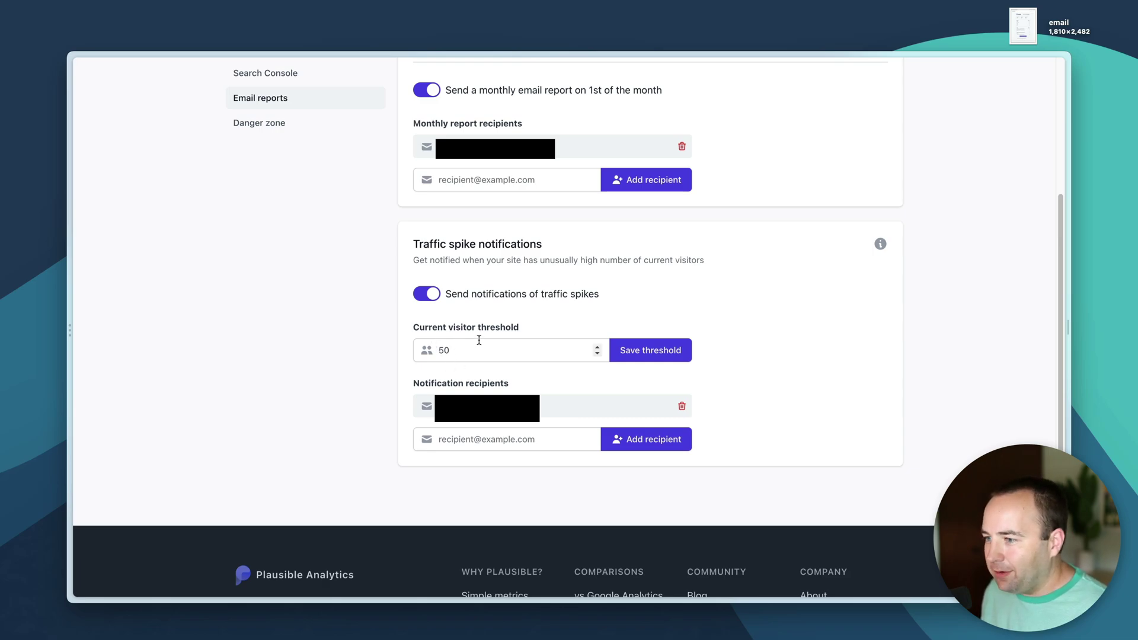
click(446, 353)
key(BackSpace)
text(2)
click(644, 352)
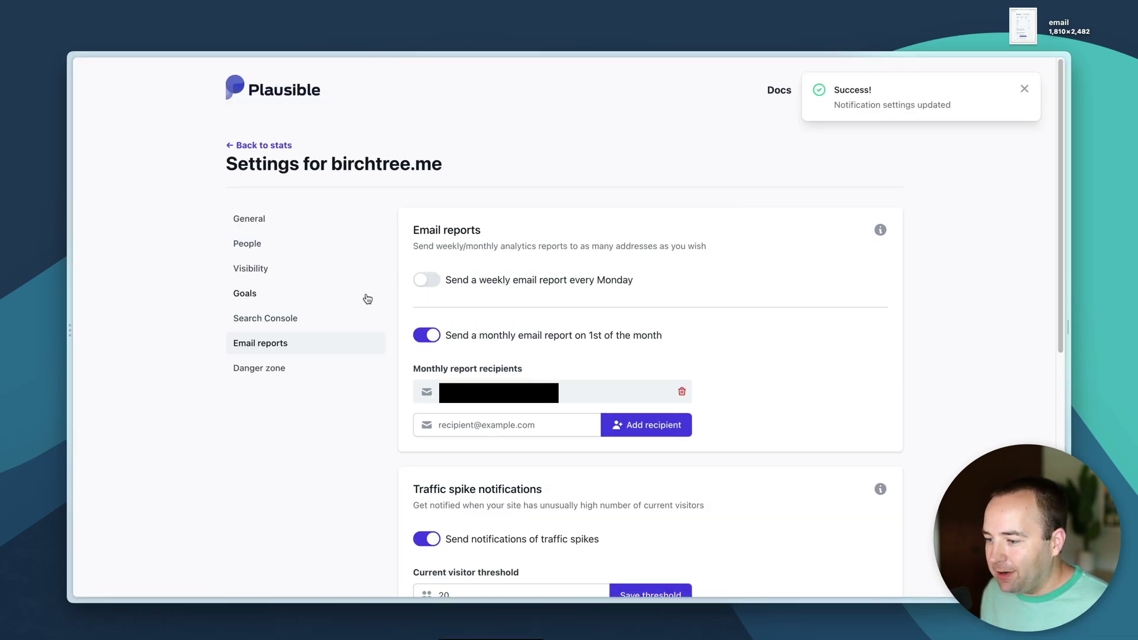
scroll(367, 298, down, 5)
scroll(367, 298, up, 5)
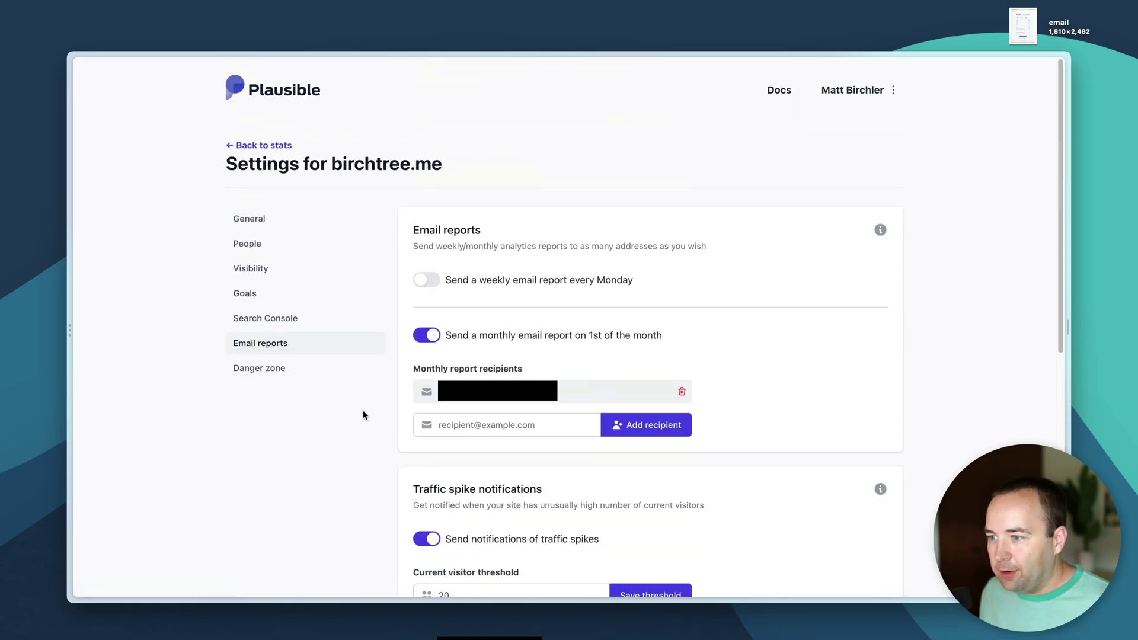
click(260, 368)
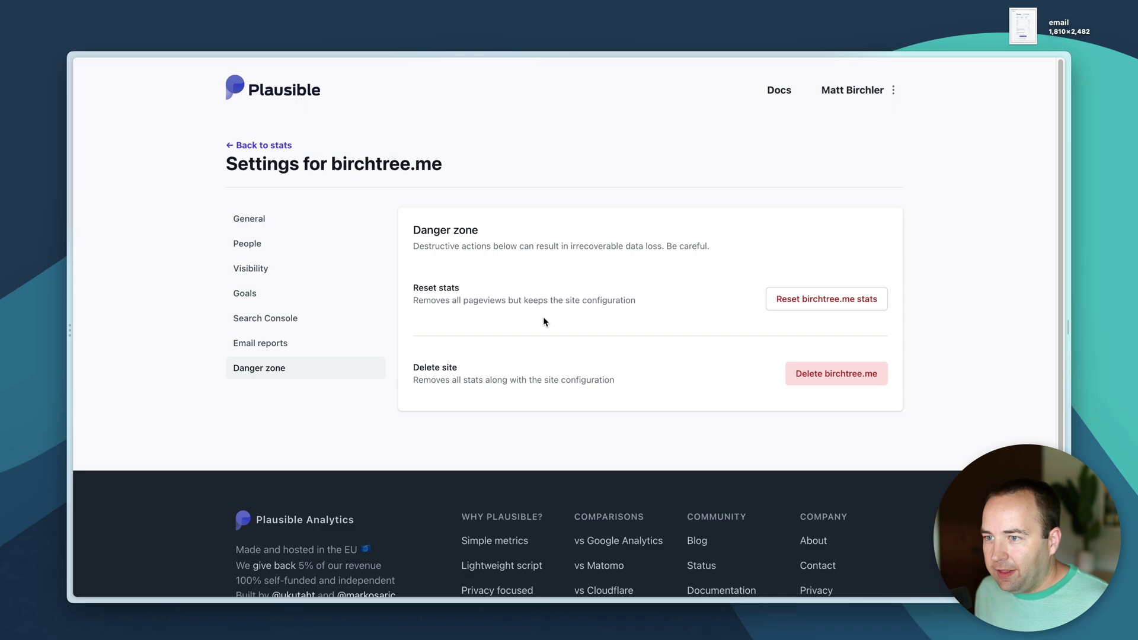
- Return from the site settings to the birchtree.me Year to Date stats dashboard
click(248, 146)
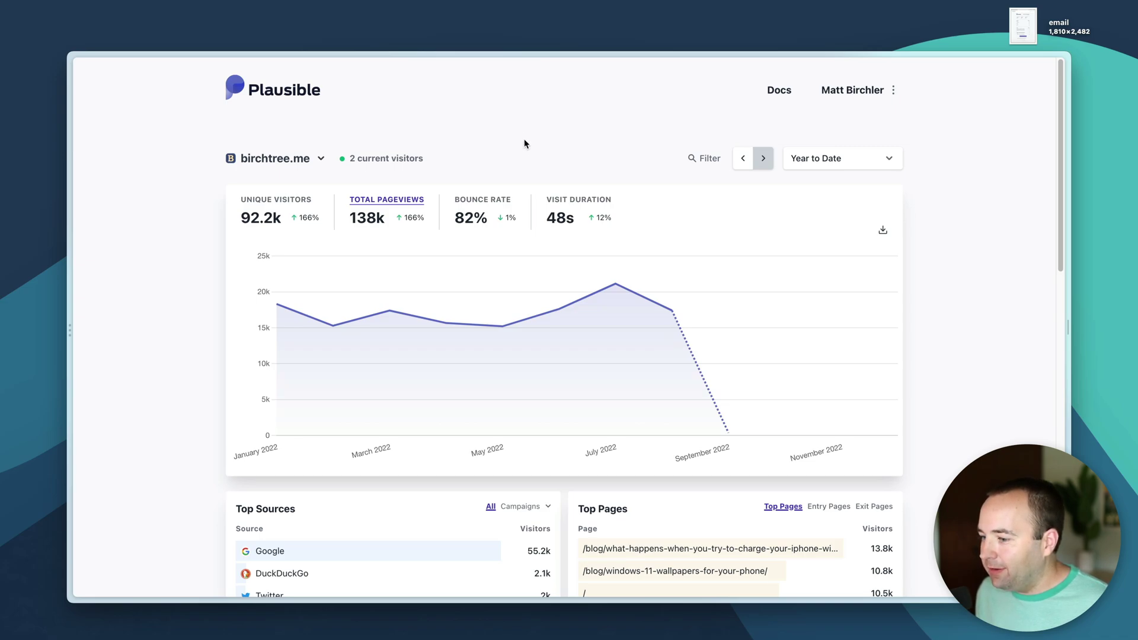
click(779, 90)
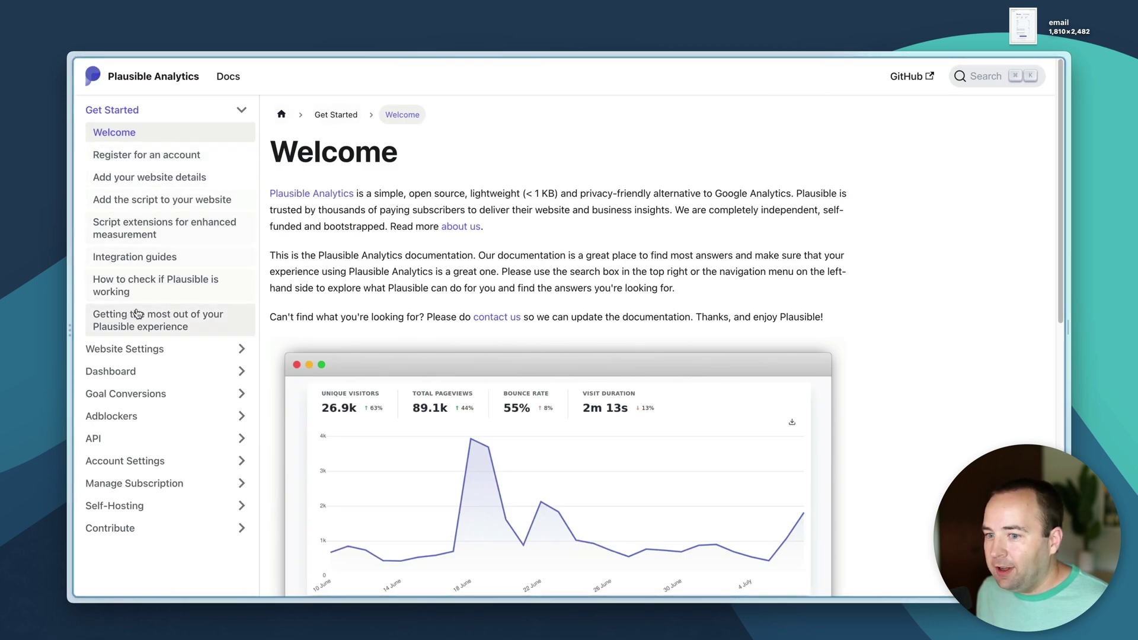
click(145, 379)
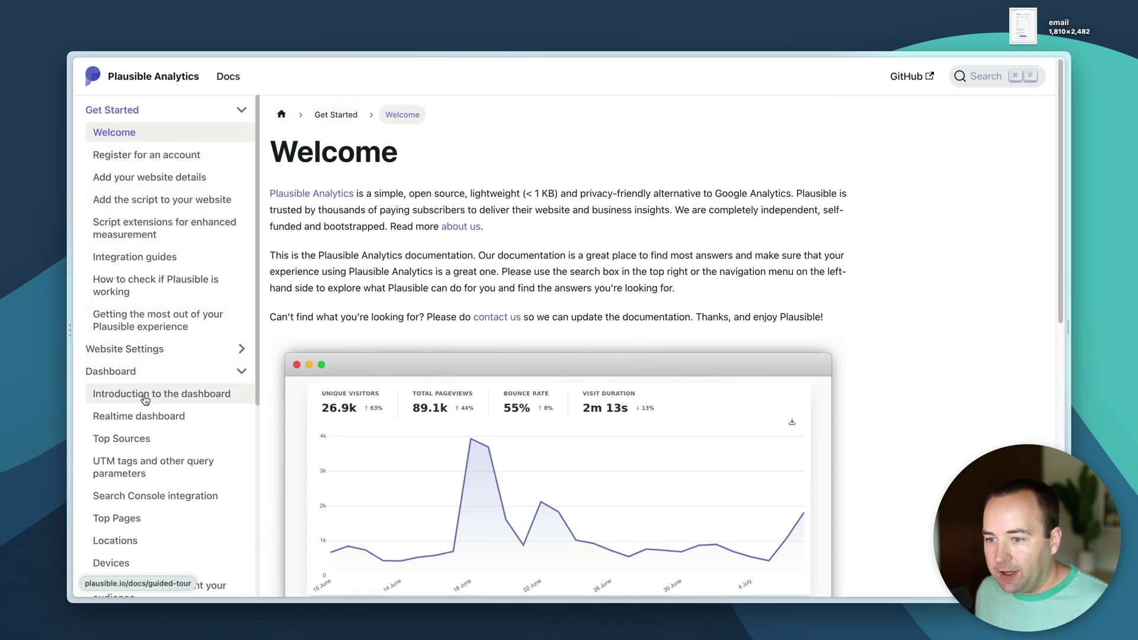
click(145, 393)
scroll(333, 396, down, 5)
scroll(333, 396, down, 20)
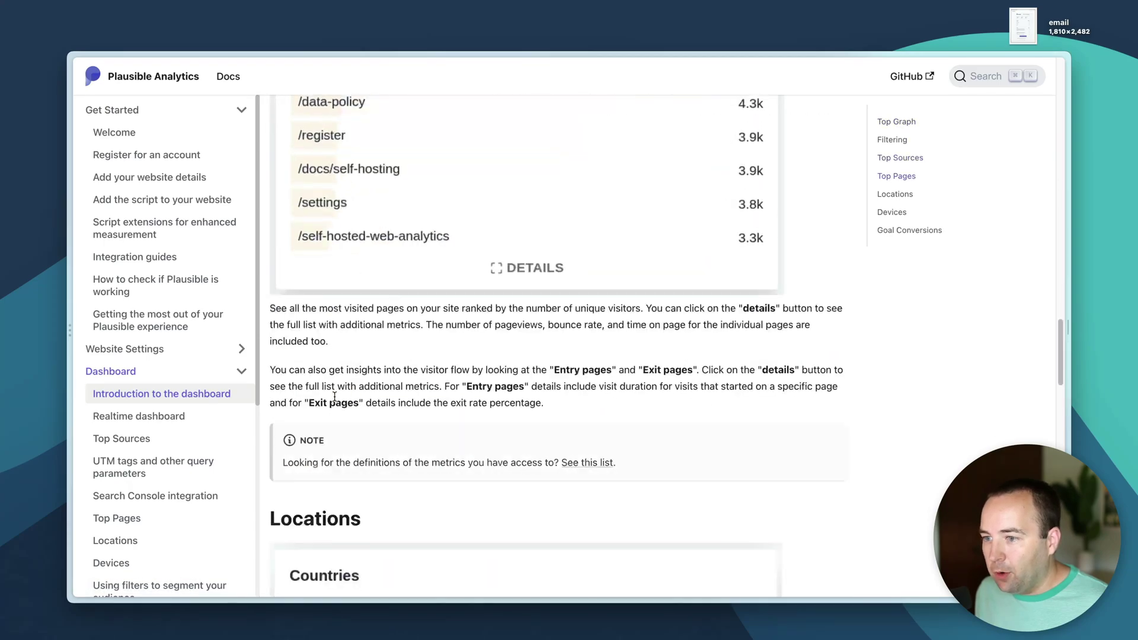
scroll(335, 396, down, 10)
scroll(335, 396, up, 20)
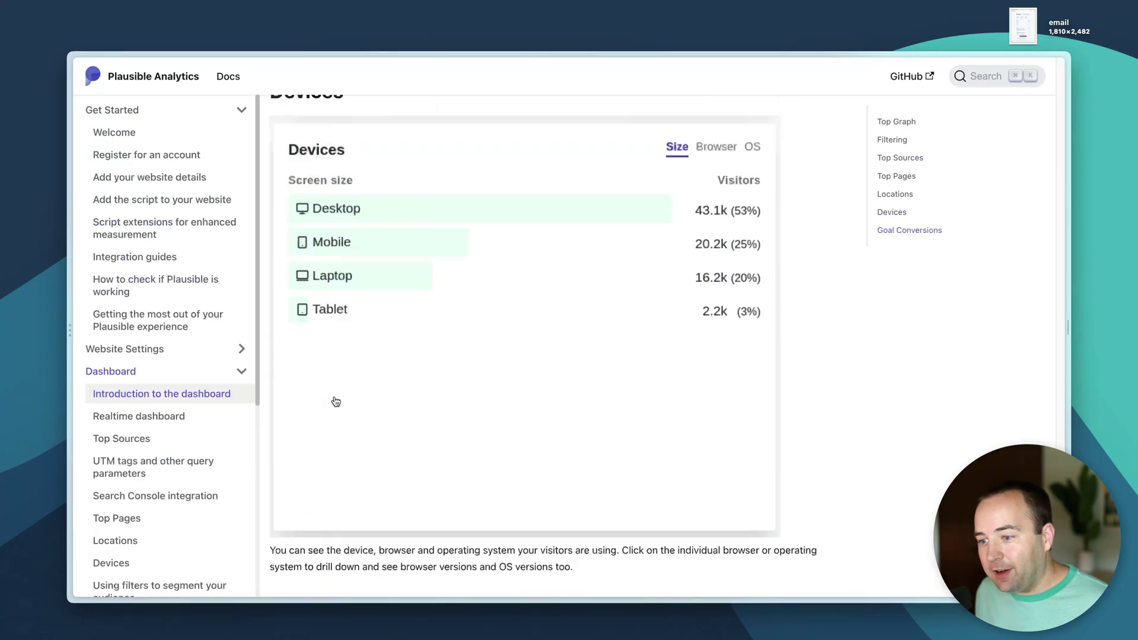
click(121, 77)
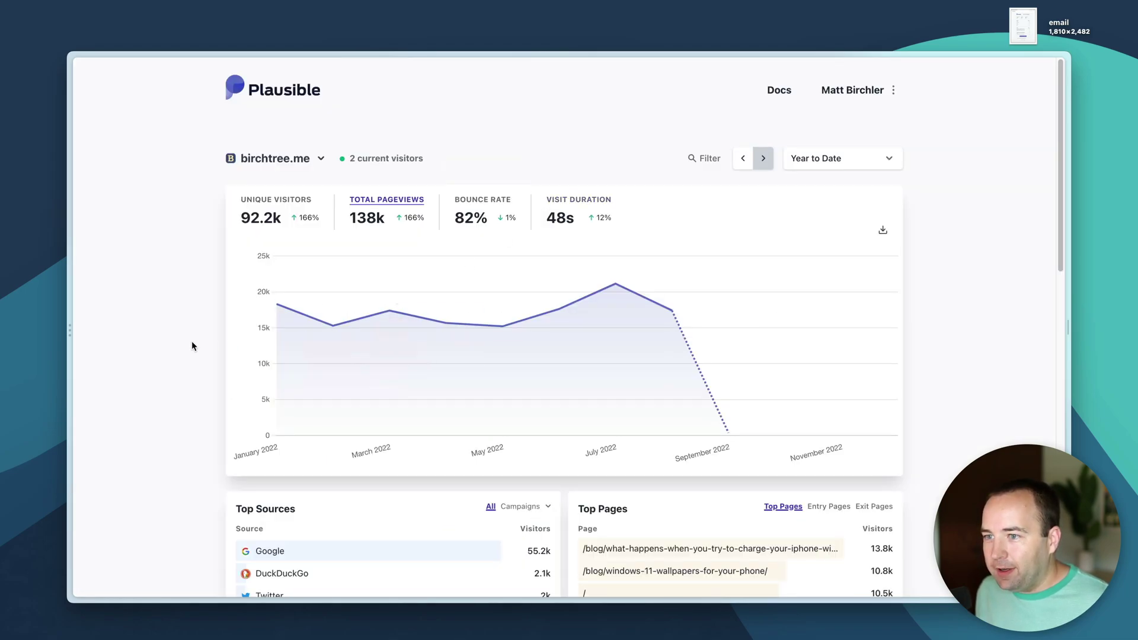
click(192, 344)
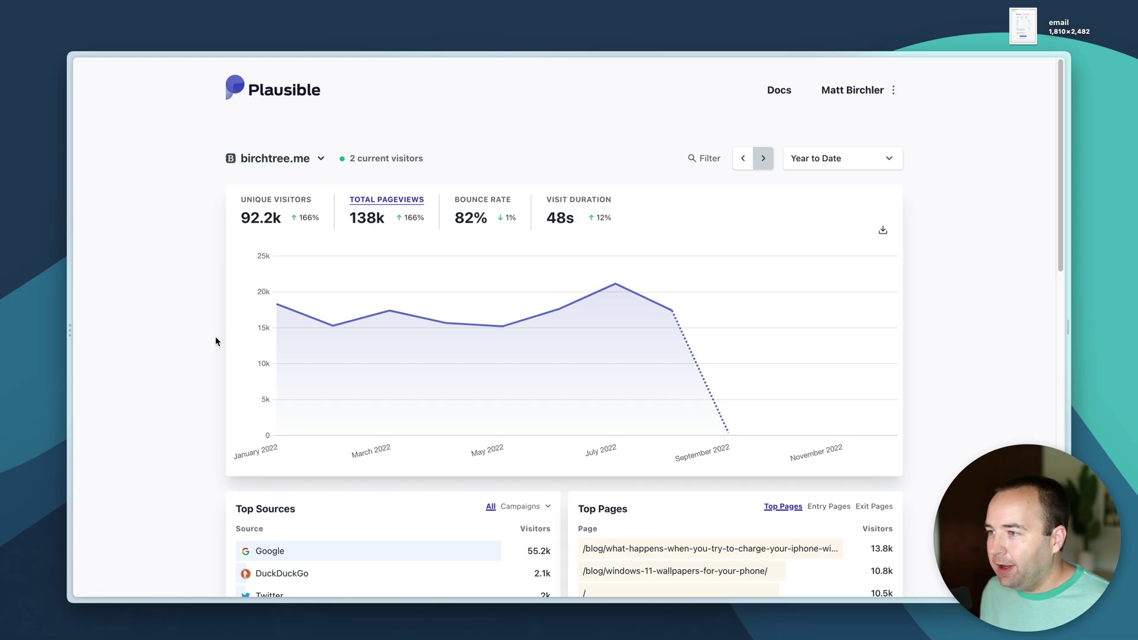
click(892, 90)
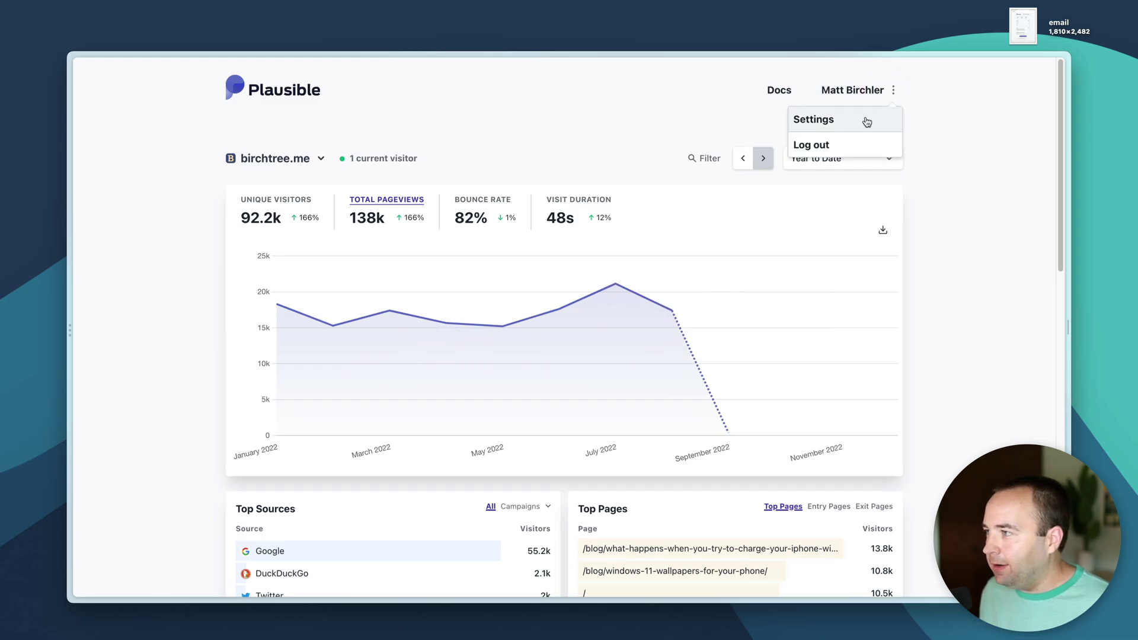
click(866, 121)
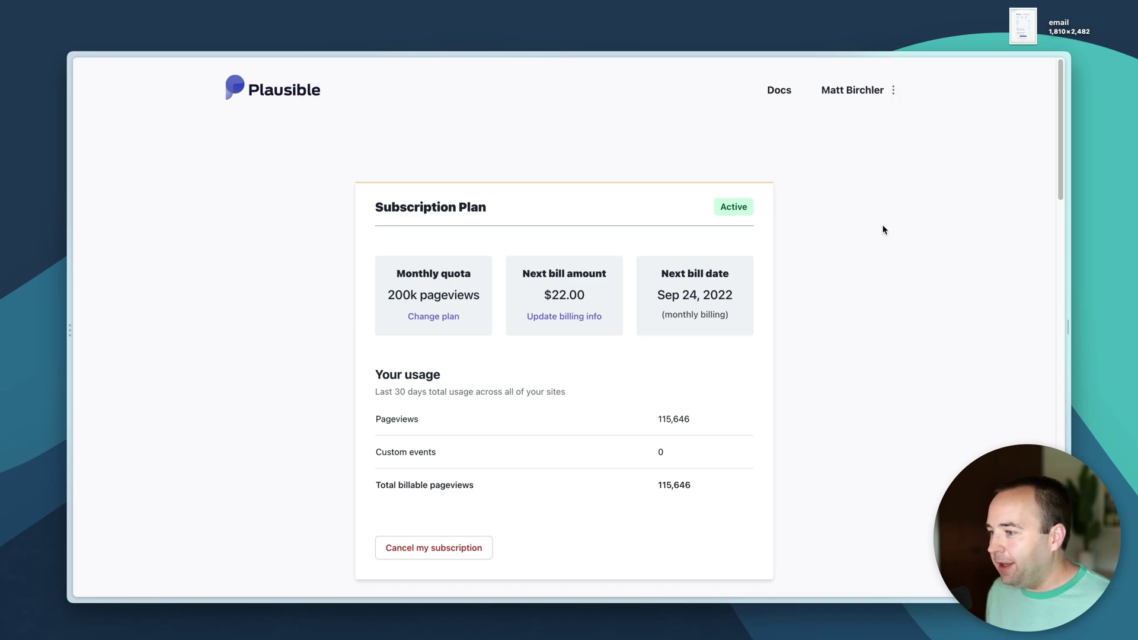
key(super+bracketleft)
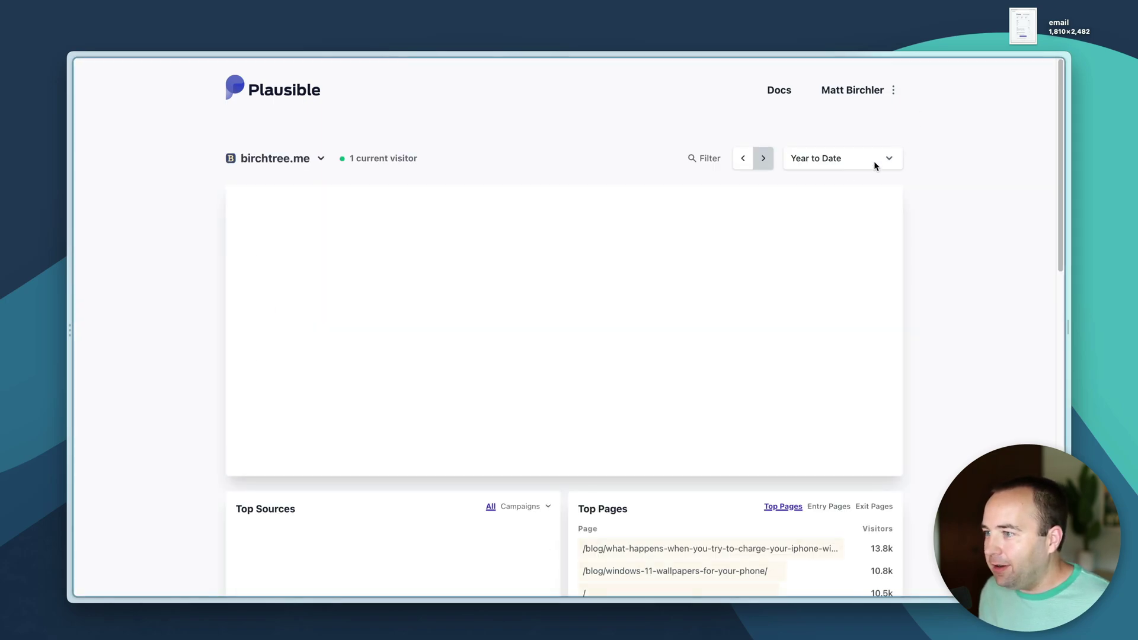
click(144, 220)
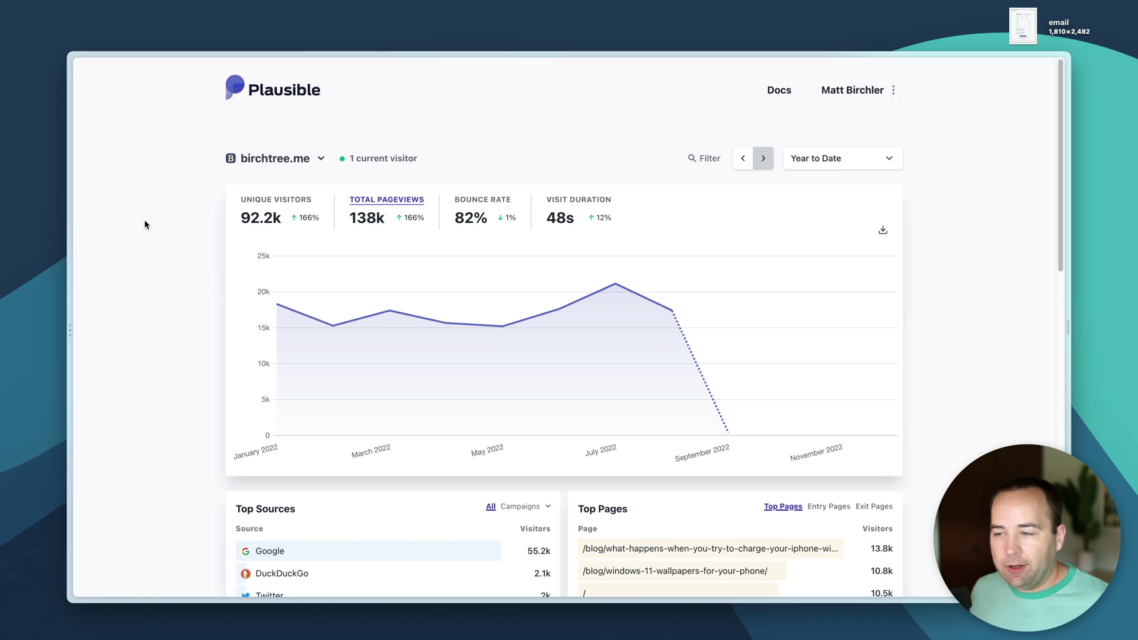